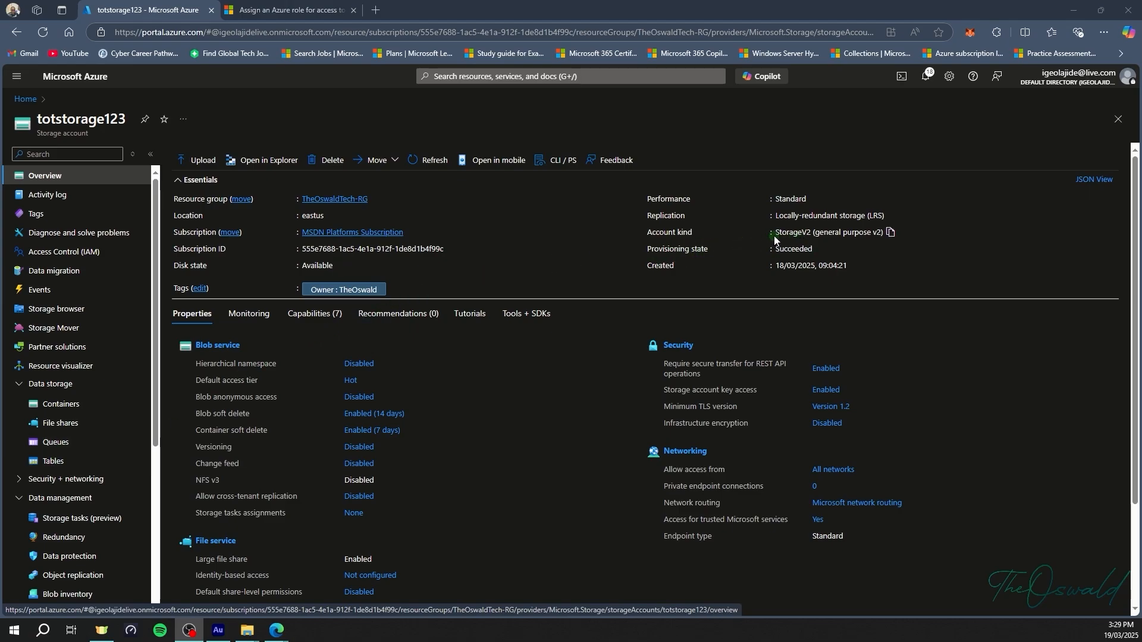
Copy the StorageV2 account kind, then open the totstorage123 Containers list.
left_click(889, 233)
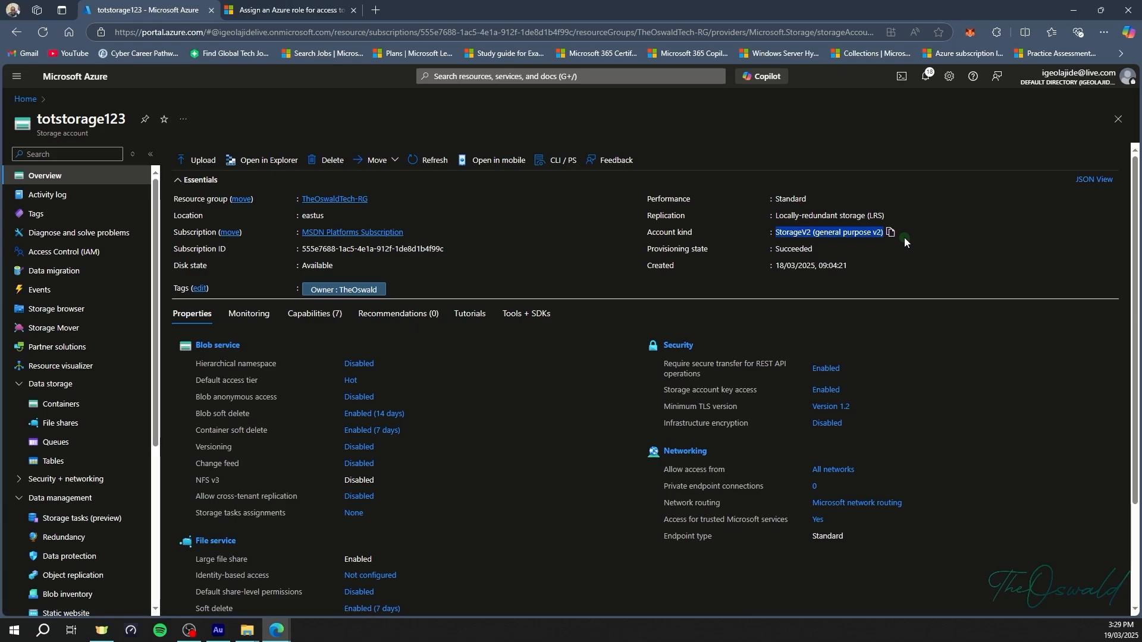
left_click(68, 410)
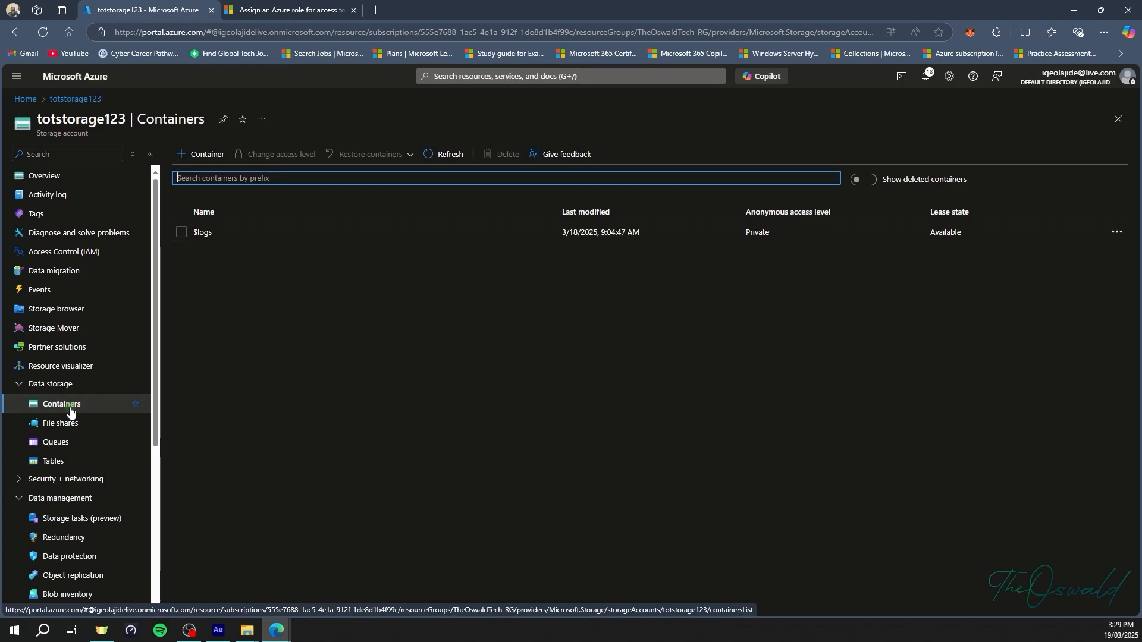
Create a new private container named 'hub' beside $logs.
left_click(201, 156)
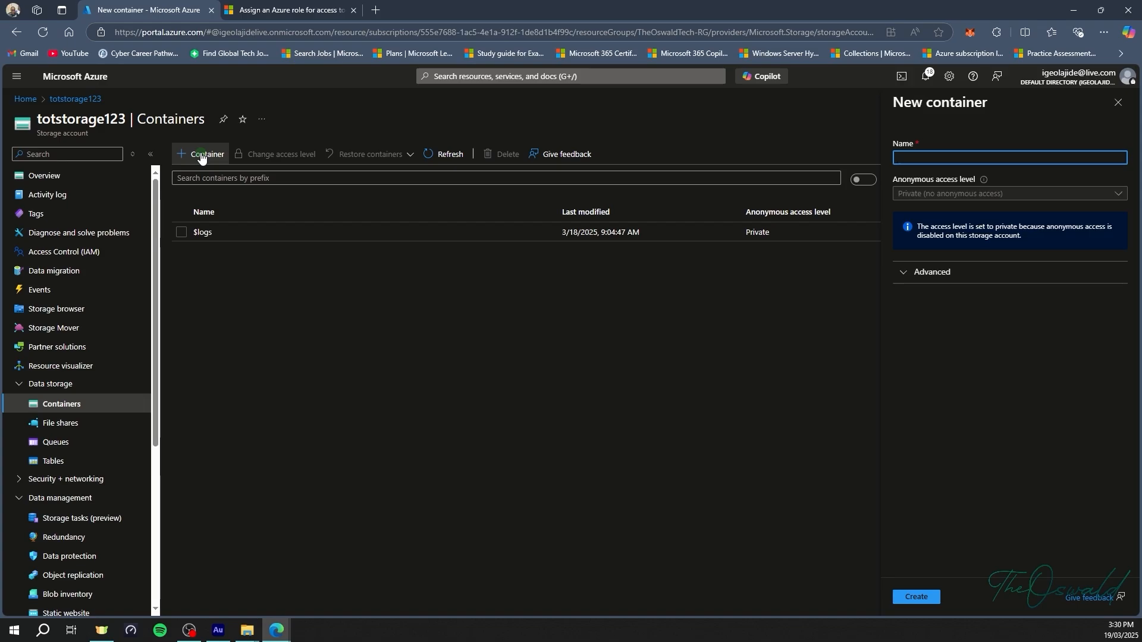
type("hub")
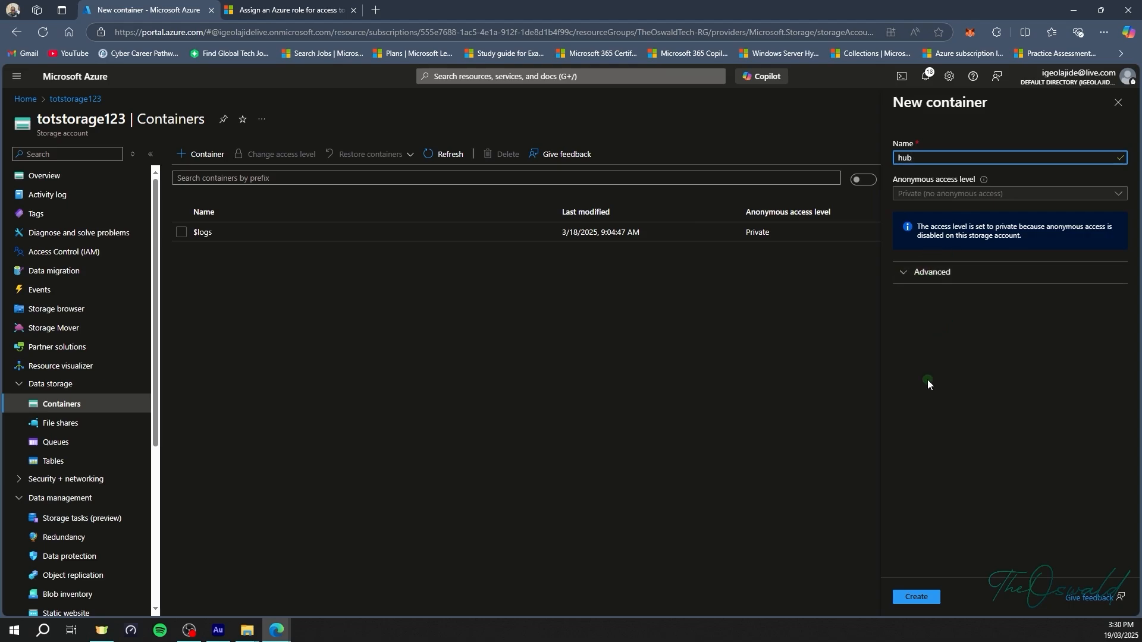
left_click(919, 595)
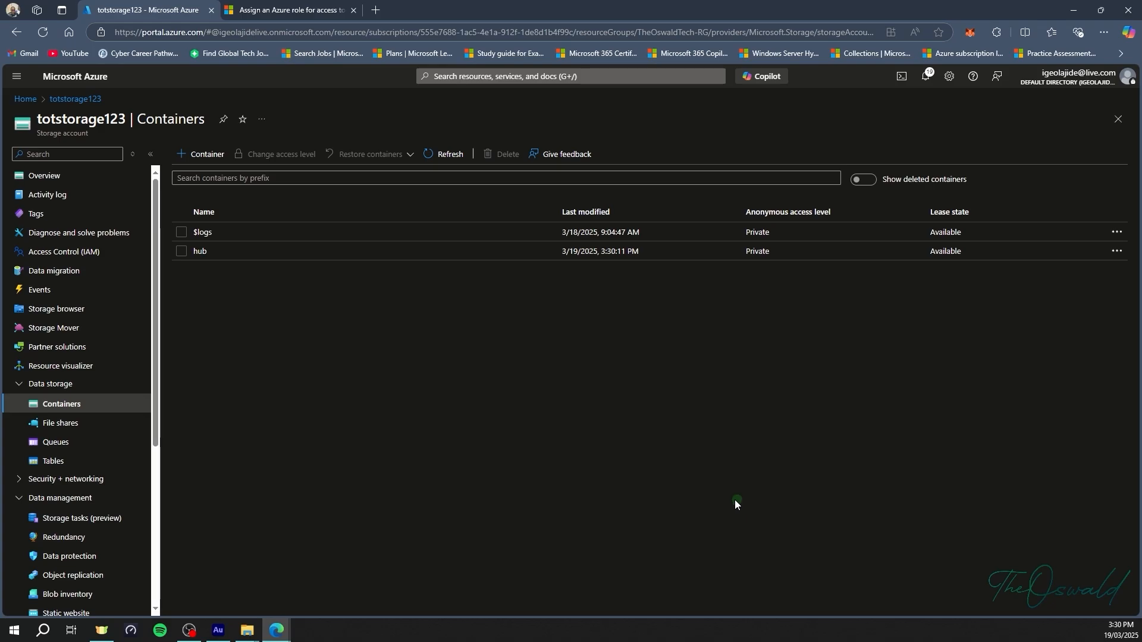
left_click(287, 15)
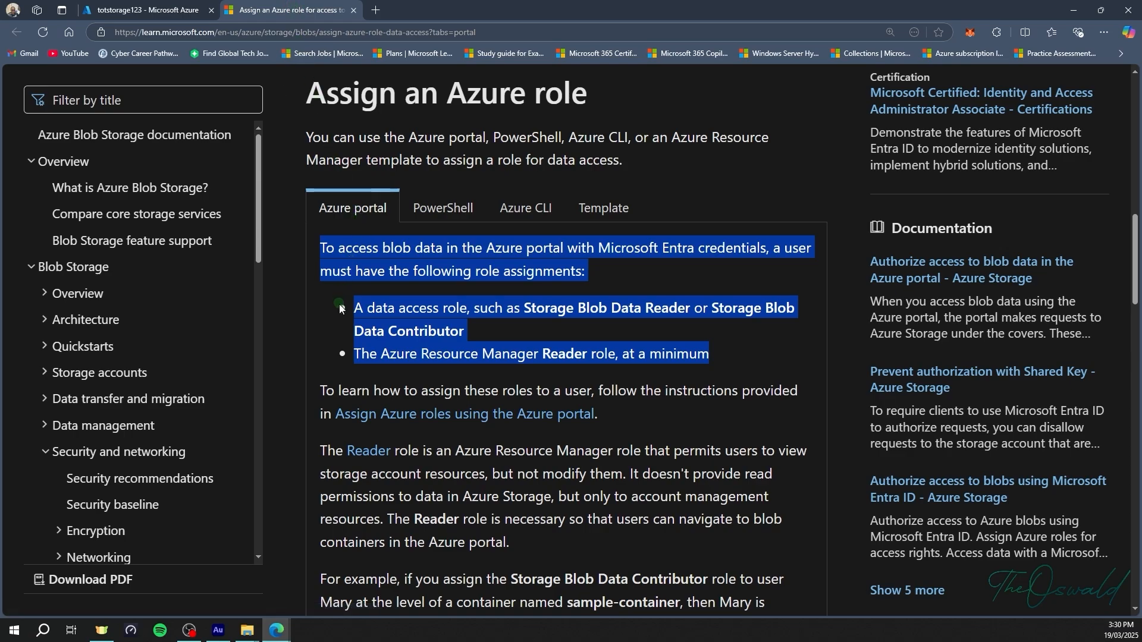
left_click(590, 338)
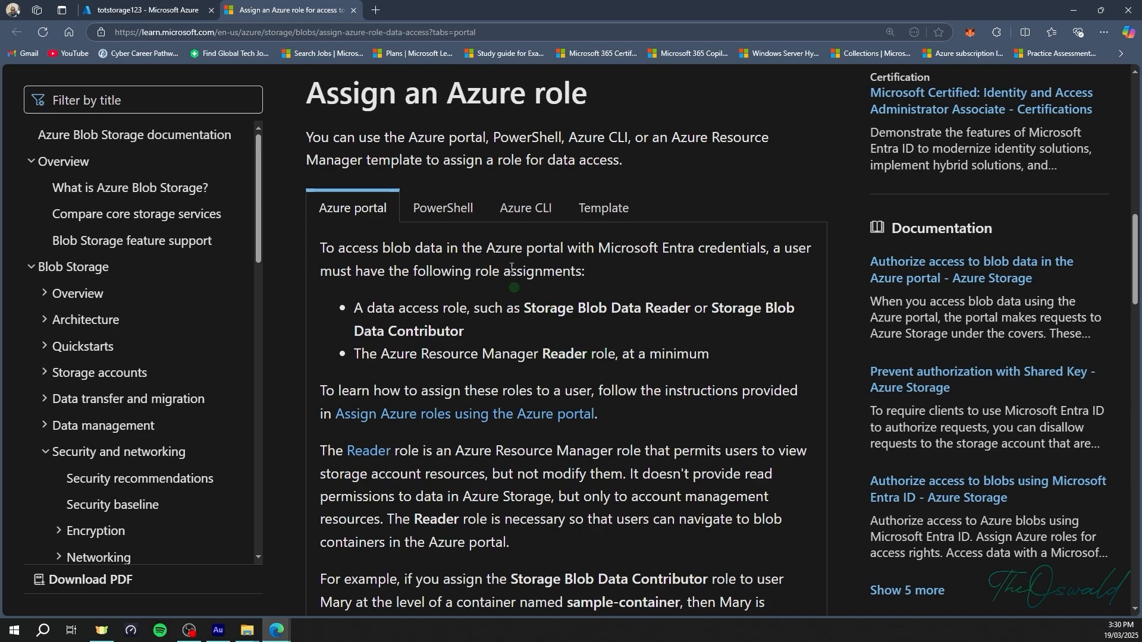
left_click(157, 9)
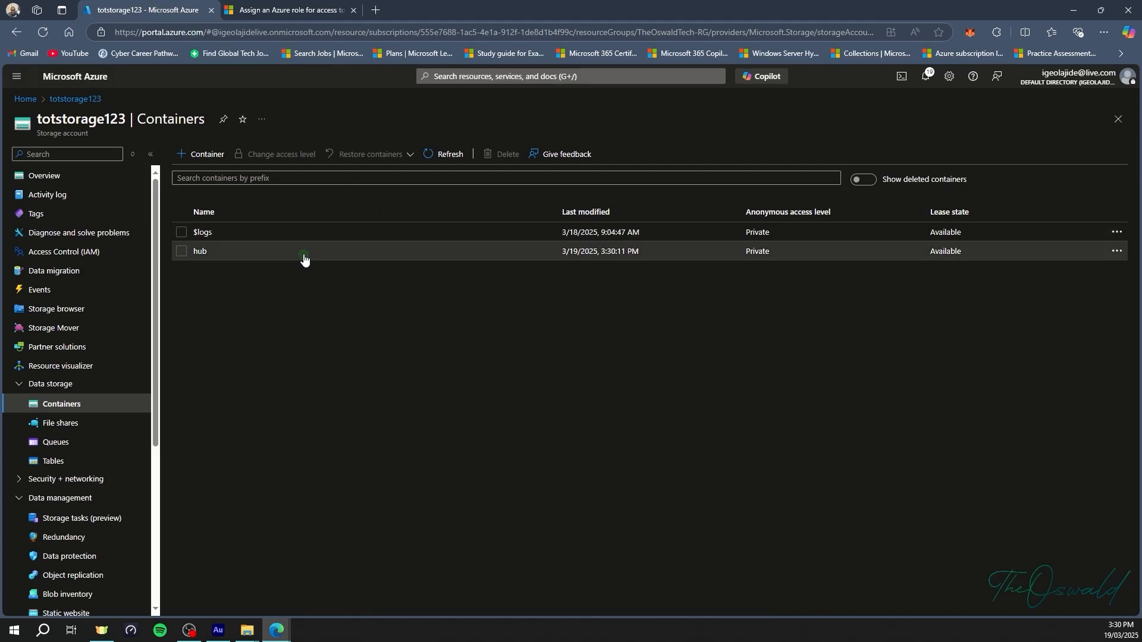
Upload every file in Desktop\Demo, including Versioning.txt and fractions.jpg, into the hub container.
left_click(253, 252)
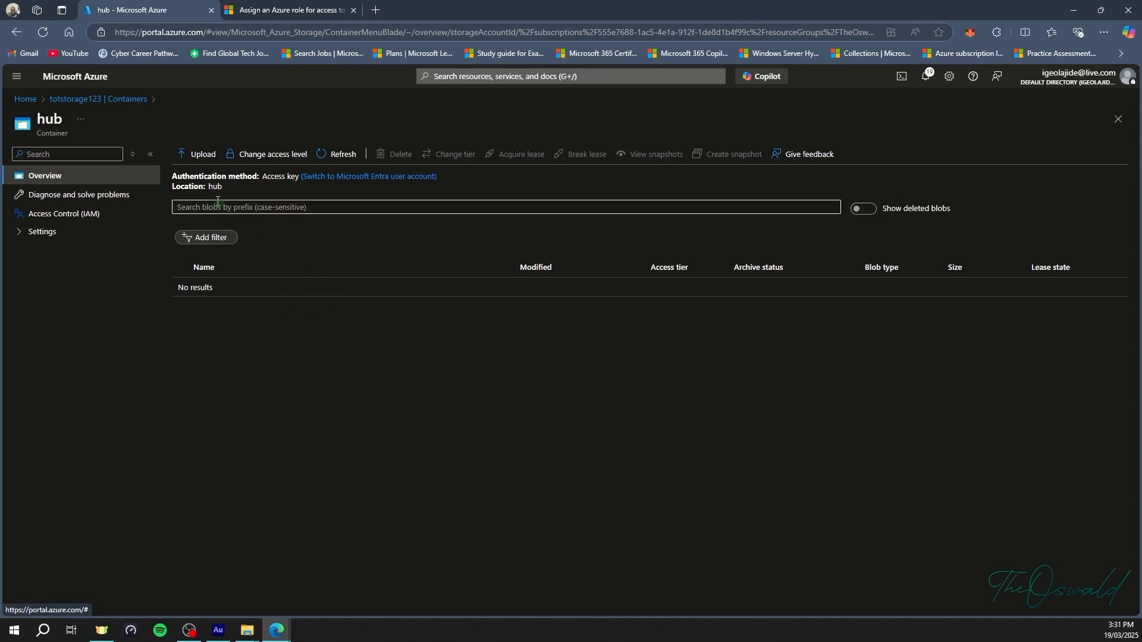
left_click(198, 157)
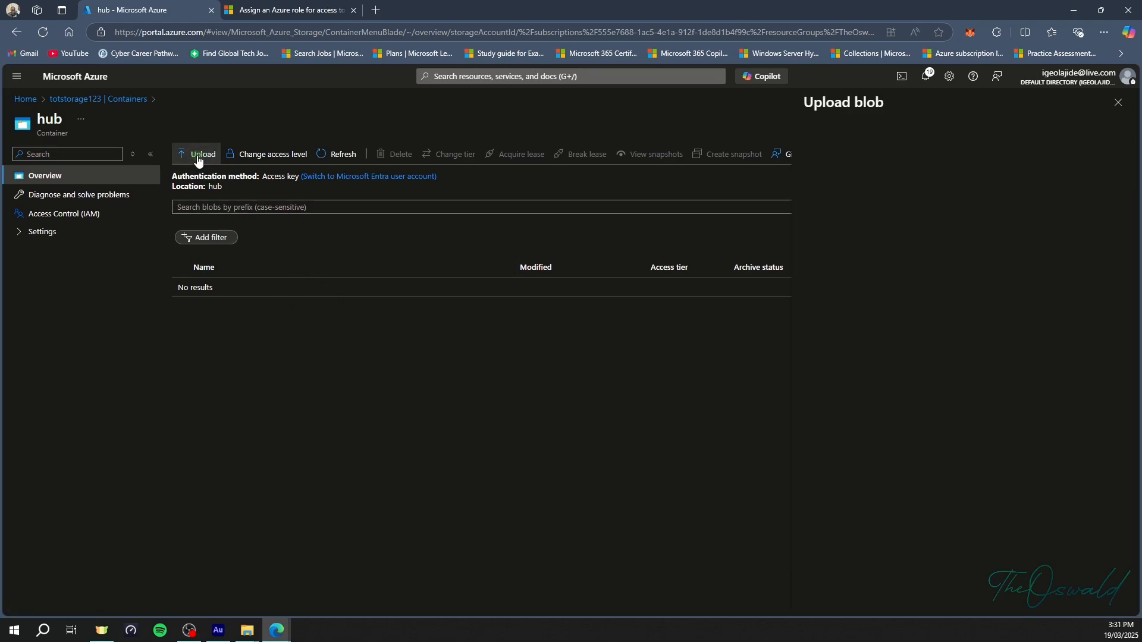
left_click(950, 219)
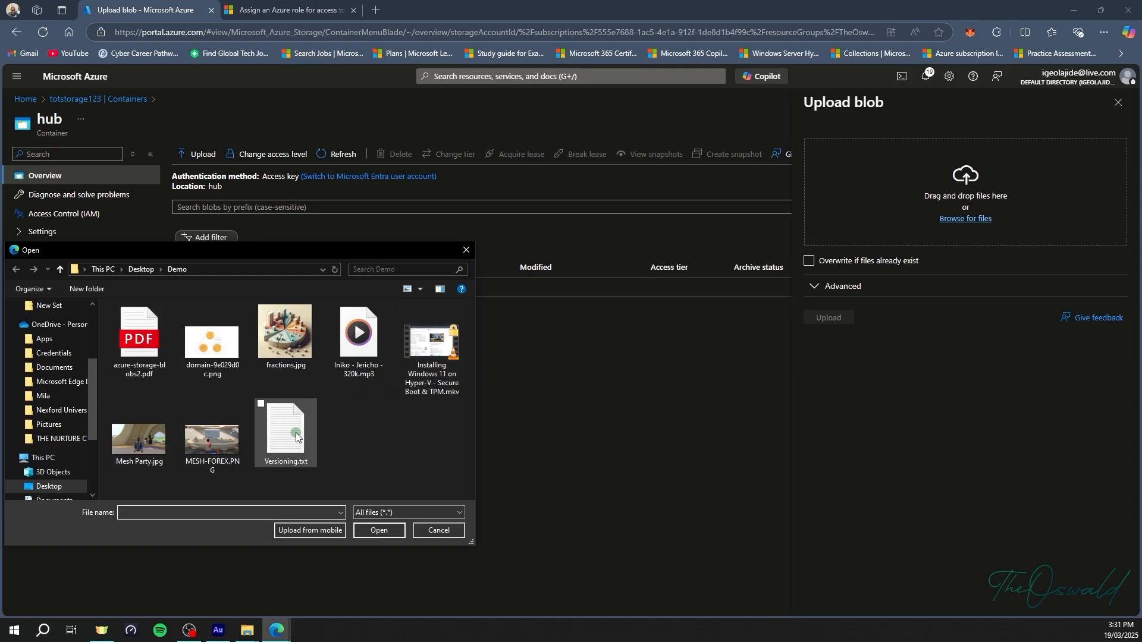
left_click(143, 367)
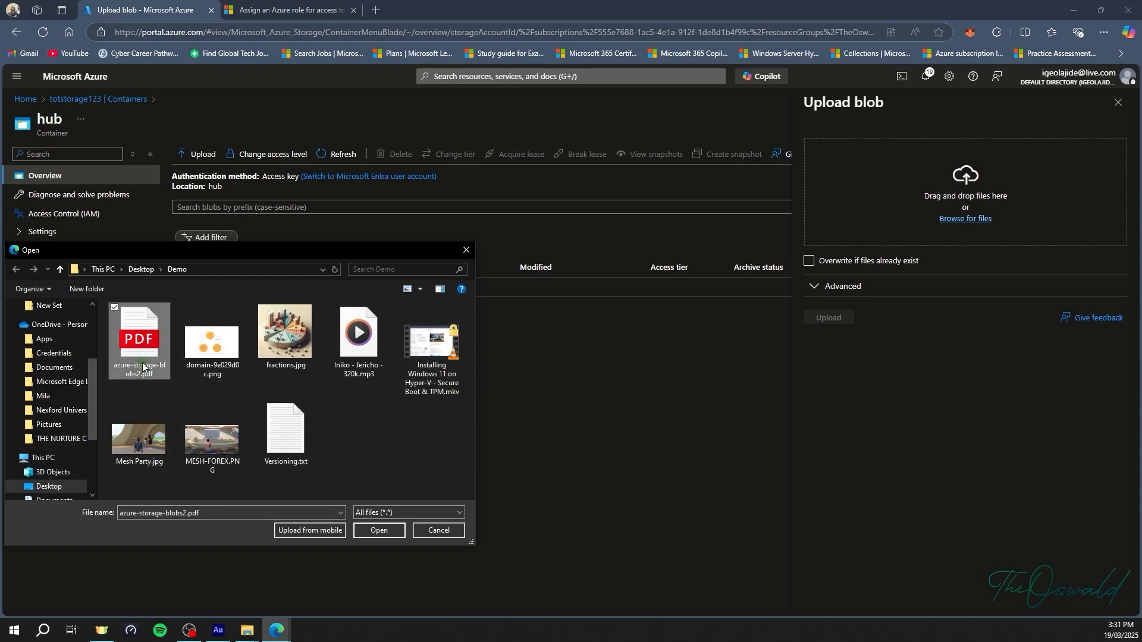
key("ctrl+a")
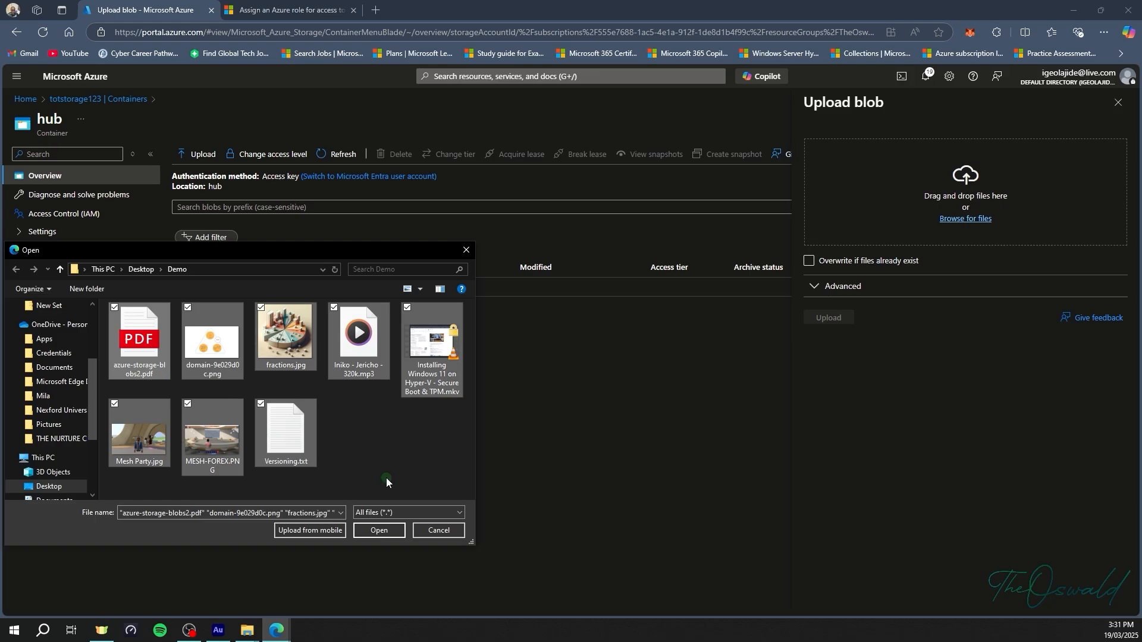
left_click(380, 526)
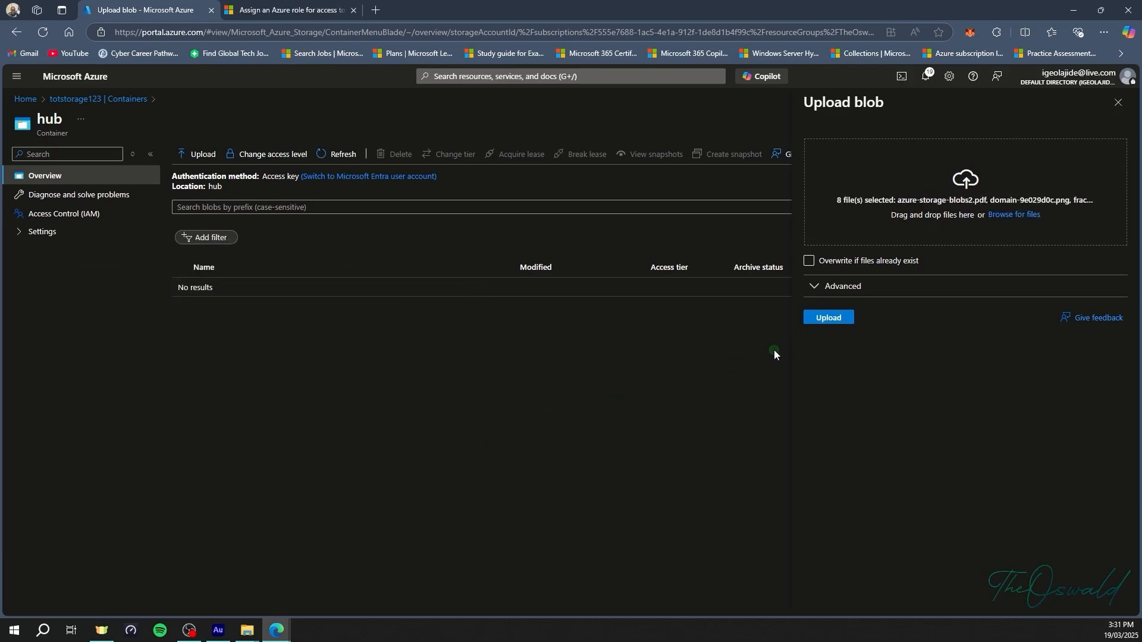
left_click(833, 318)
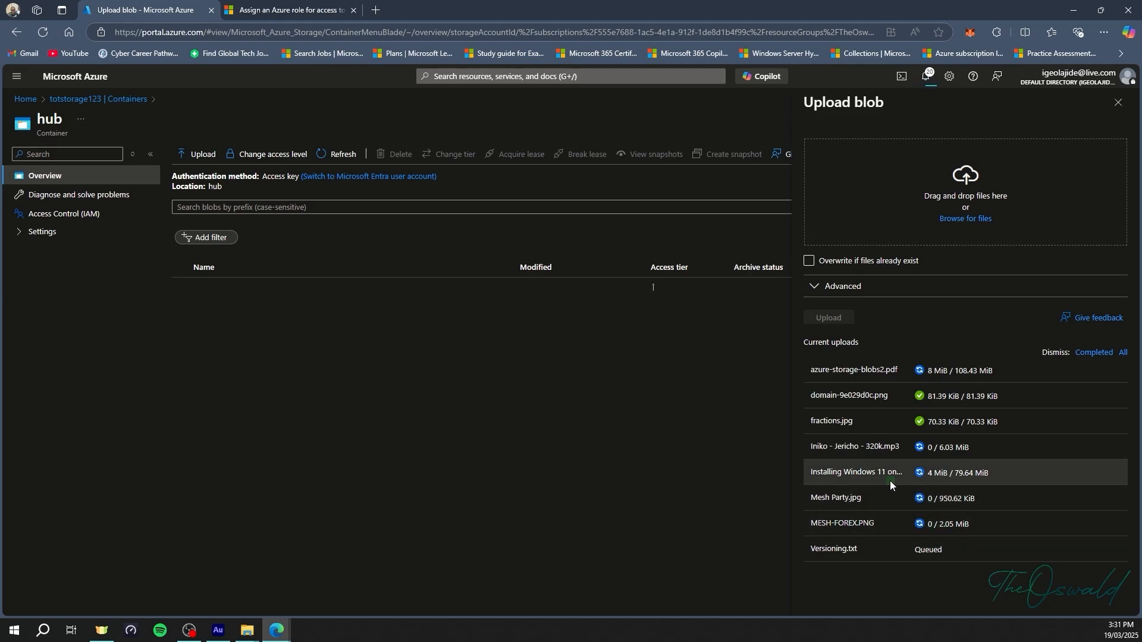
left_click(92, 102)
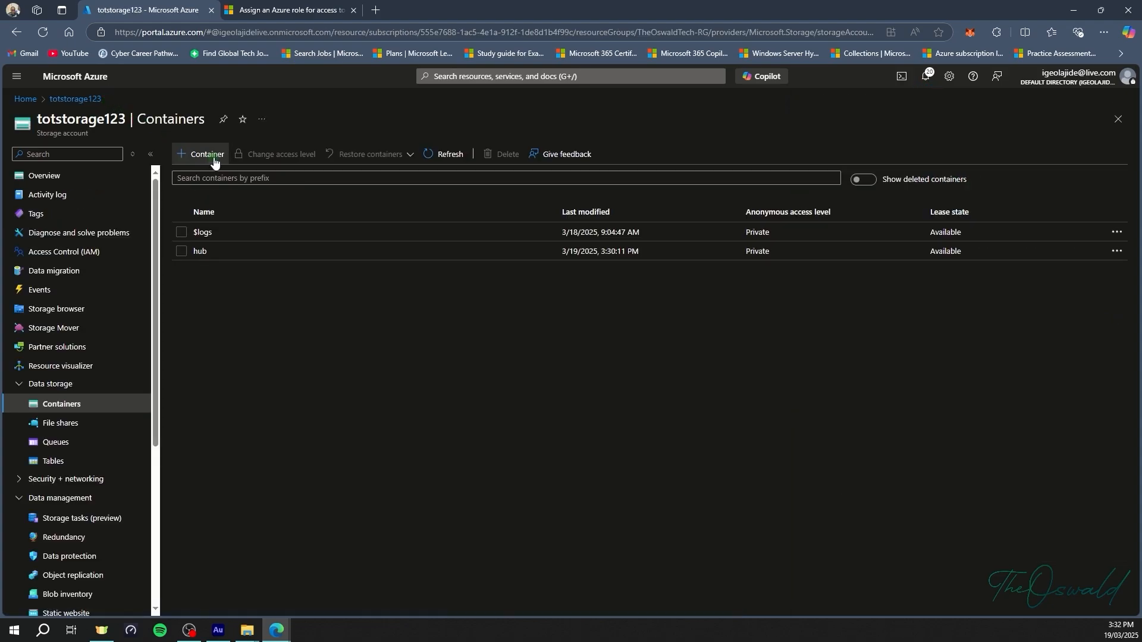
After 'hub' and 'hub-' are rejected, create a private container named 'haven'.
left_click(210, 156)
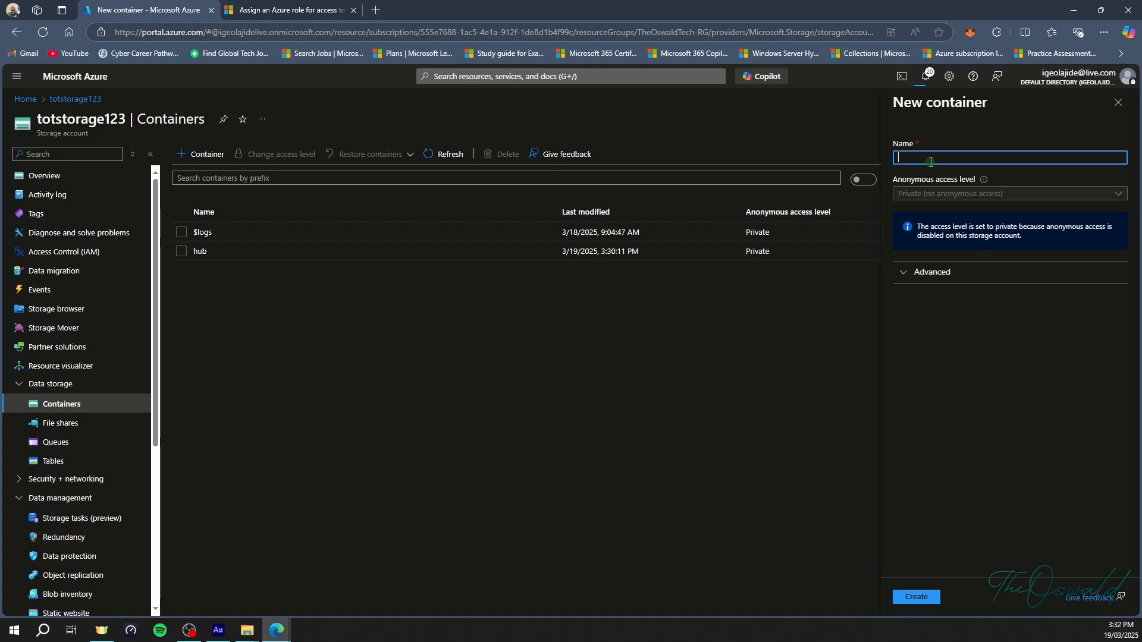
type("hub")
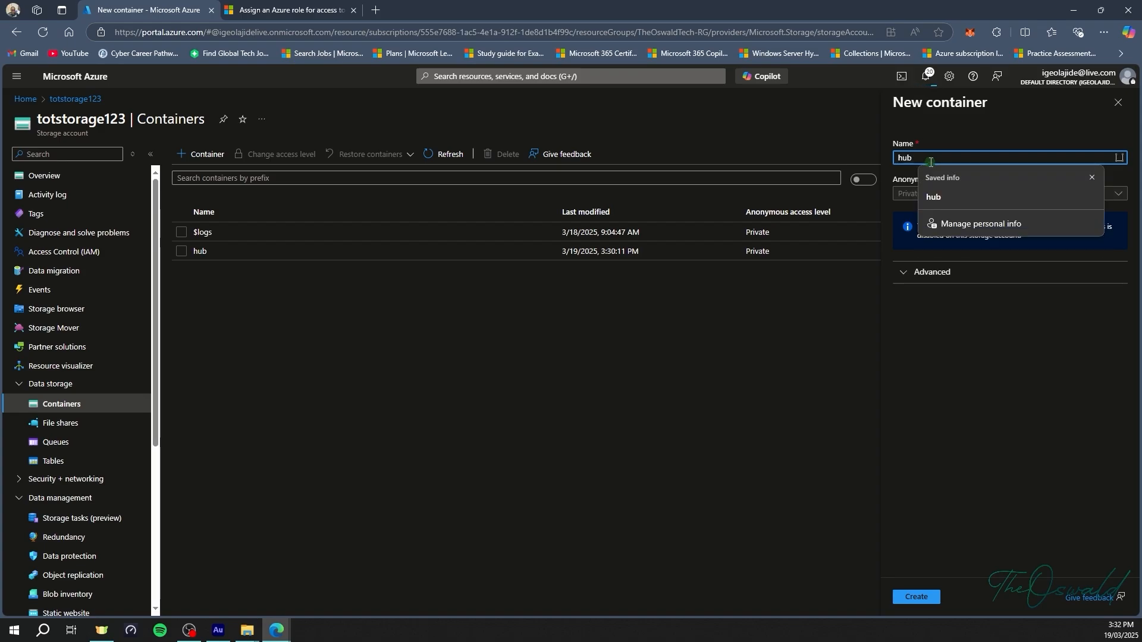
left_click(1091, 177)
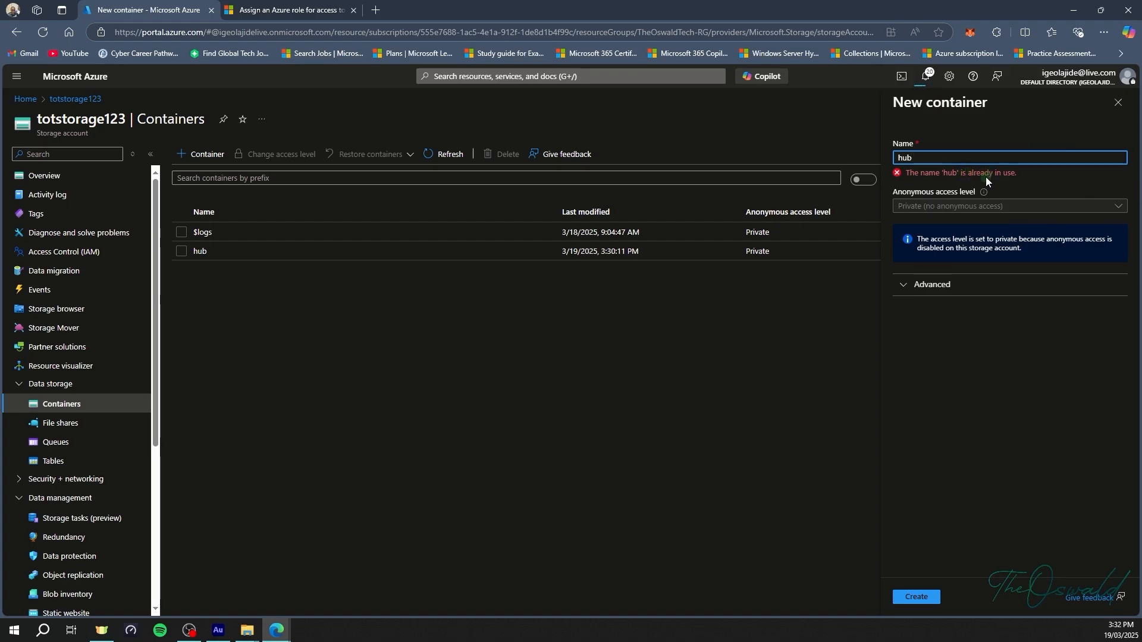
type("-")
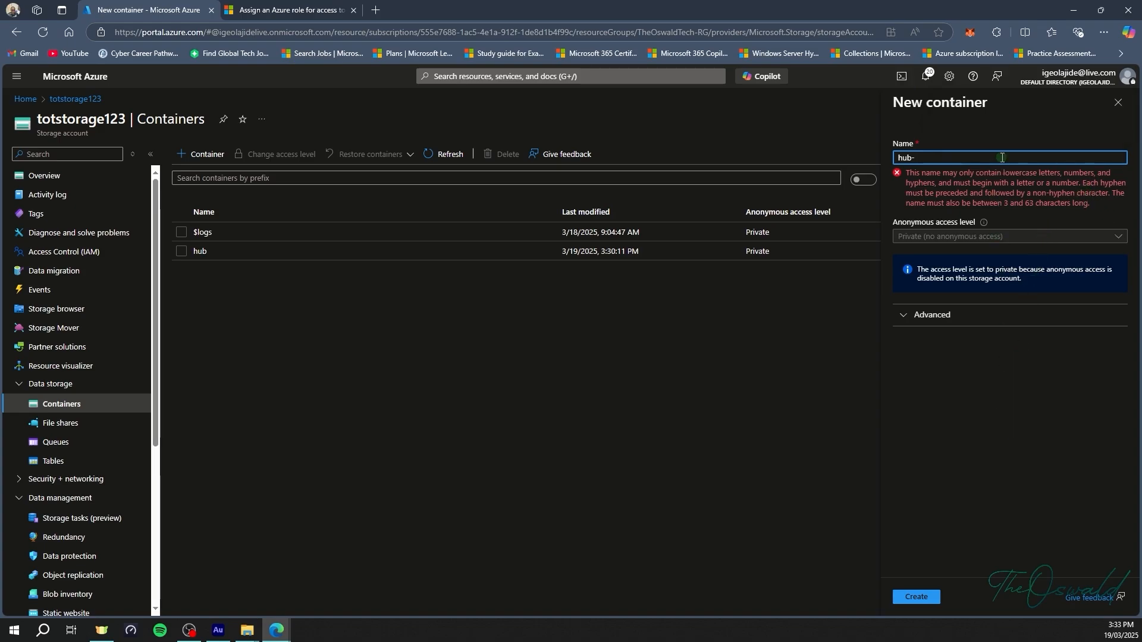
key("BackSpace")
key("BackSpace")
key("BackSpace")
key("BackSpace")
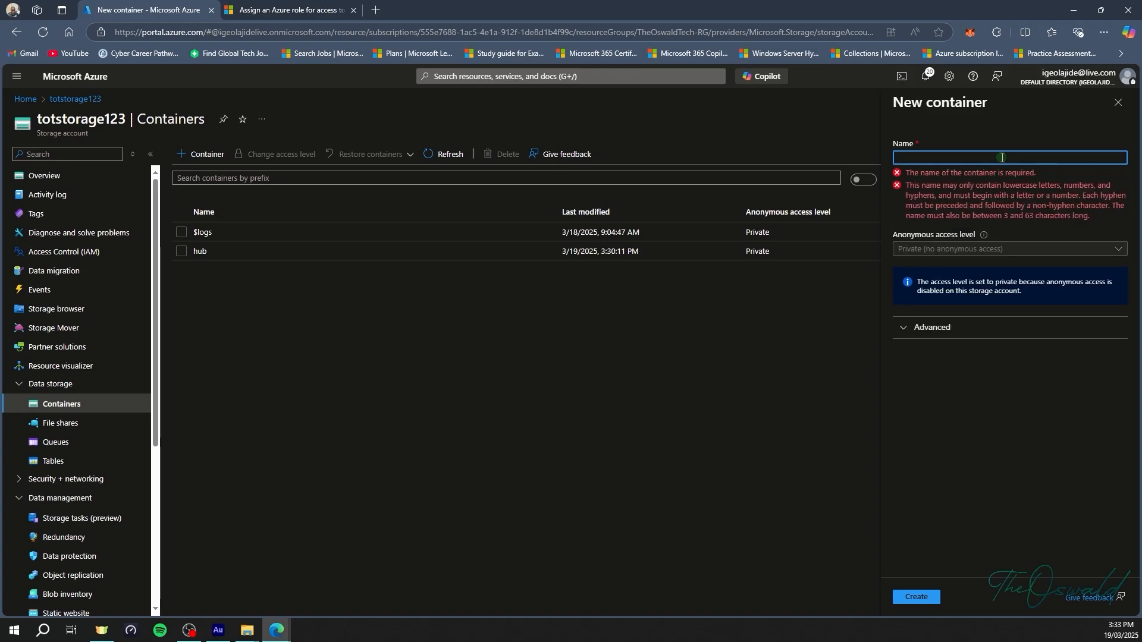
type("haven")
left_click(1052, 277)
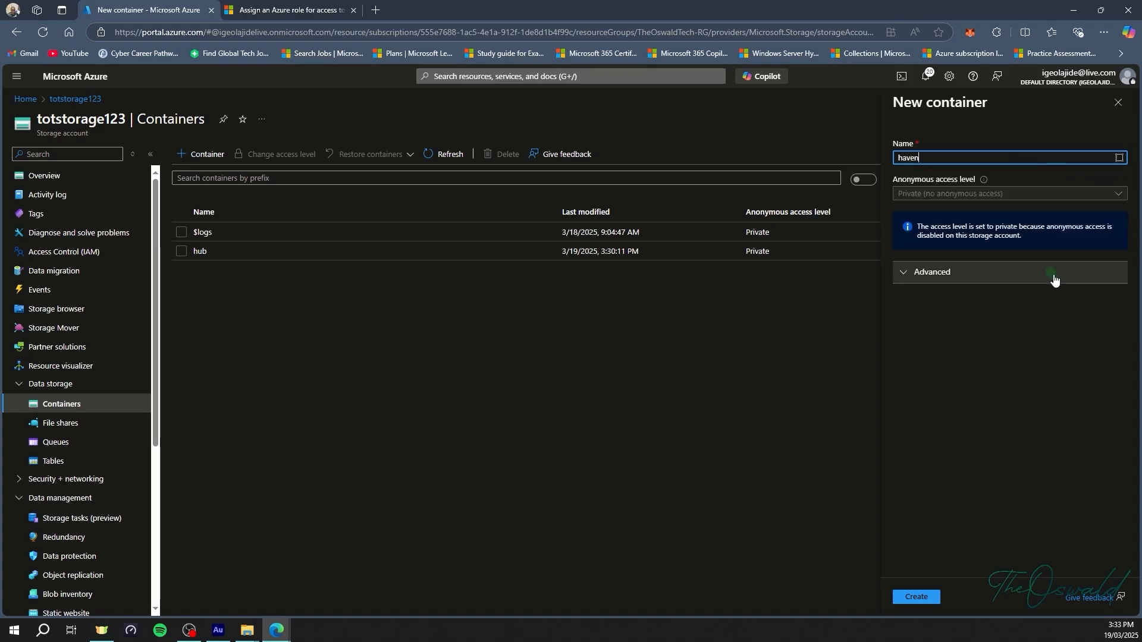
left_click(917, 598)
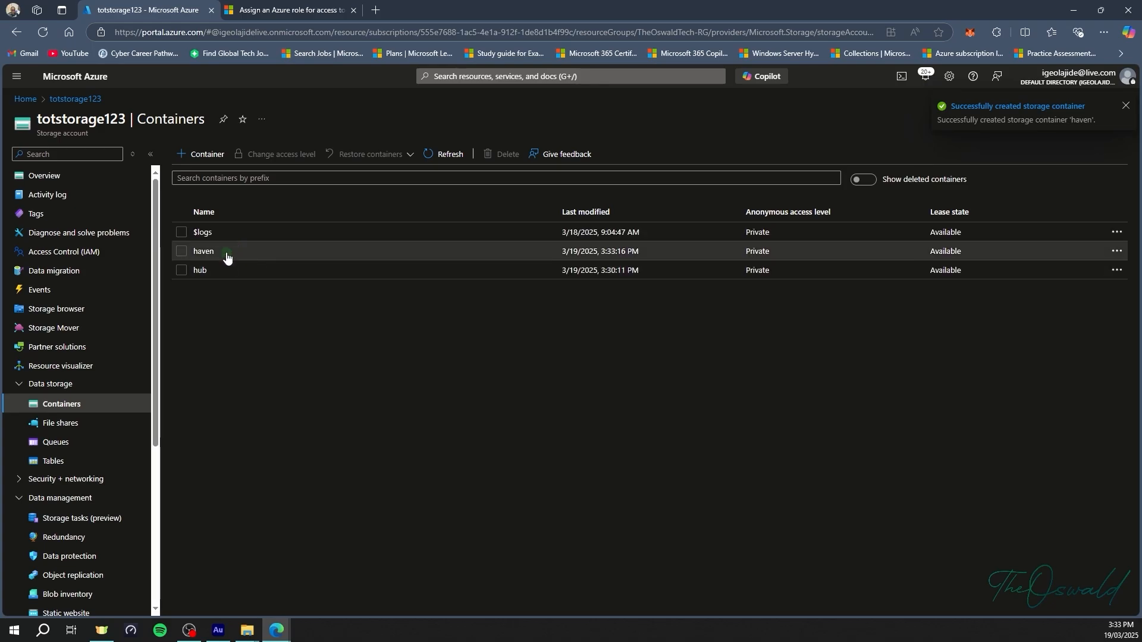
Copy the blob URL of fractions.jpg in hub and open a blank browser tab.
left_click(231, 273)
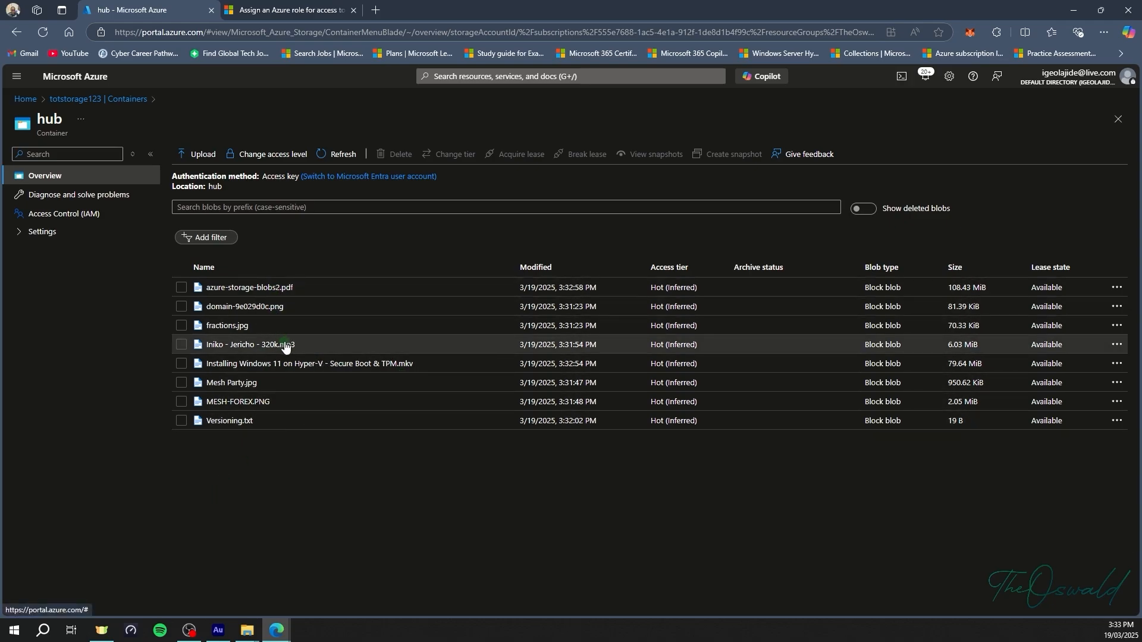
left_click(237, 326)
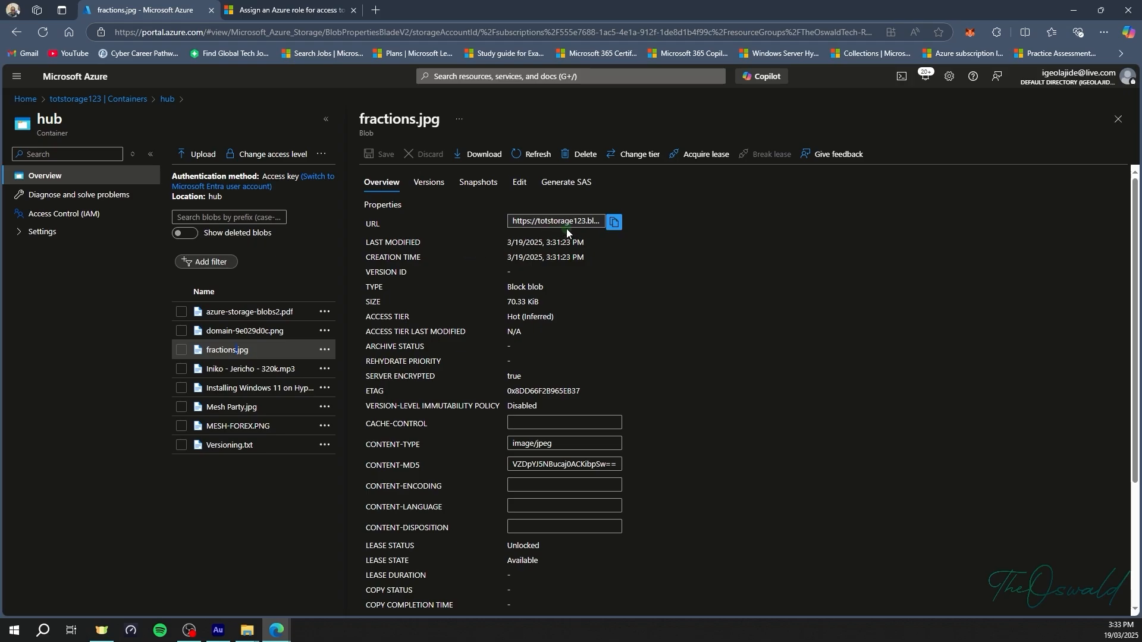
left_click(614, 221)
left_click(373, 12)
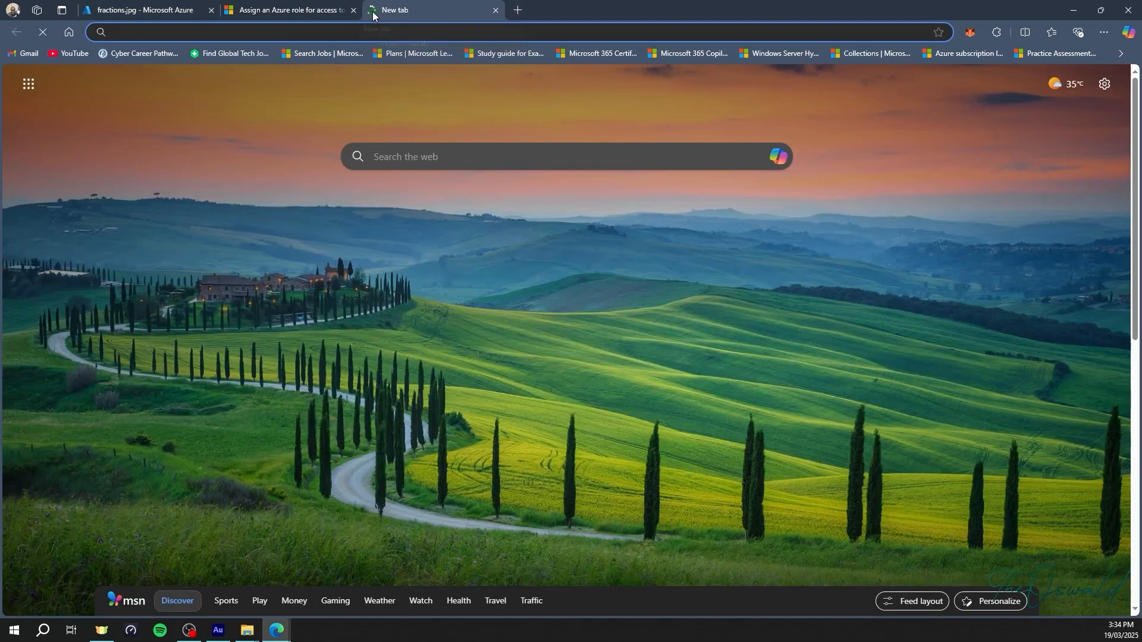
Load the fractions.jpg URL, see the PublicAccessNotPermitted error, and return to the portal.
key("ctrl+v")
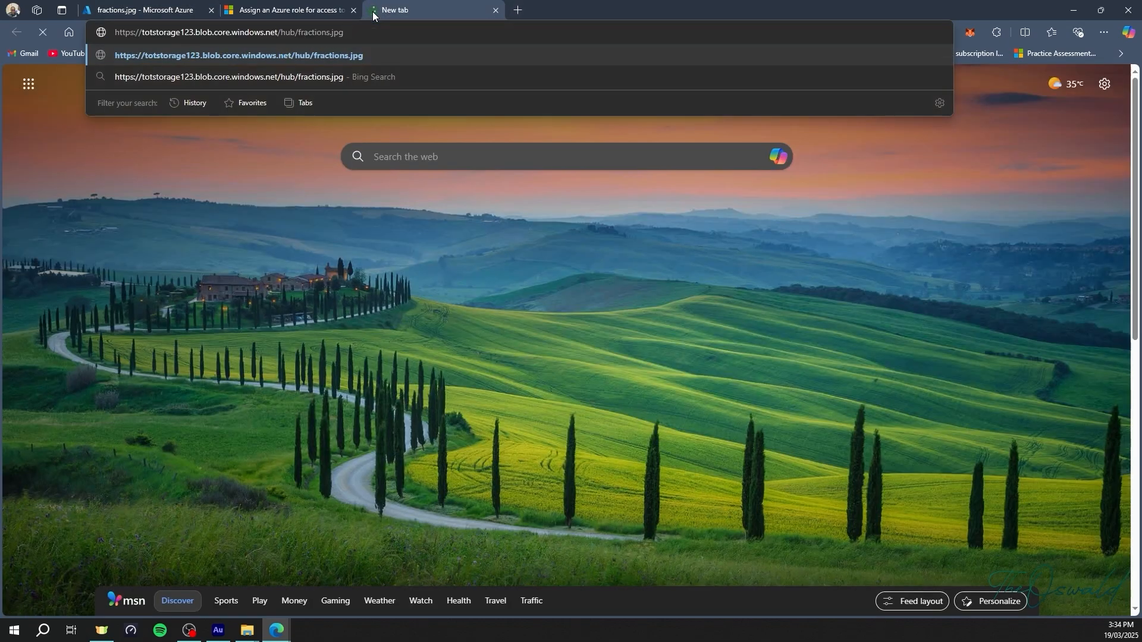
key("Return")
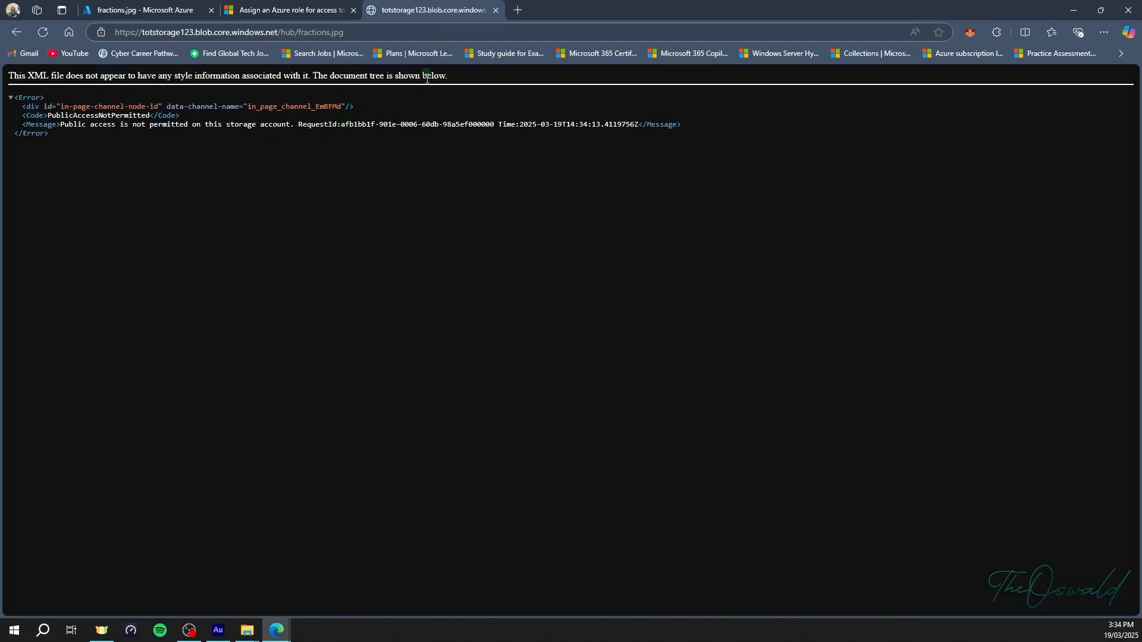
left_click(182, 15)
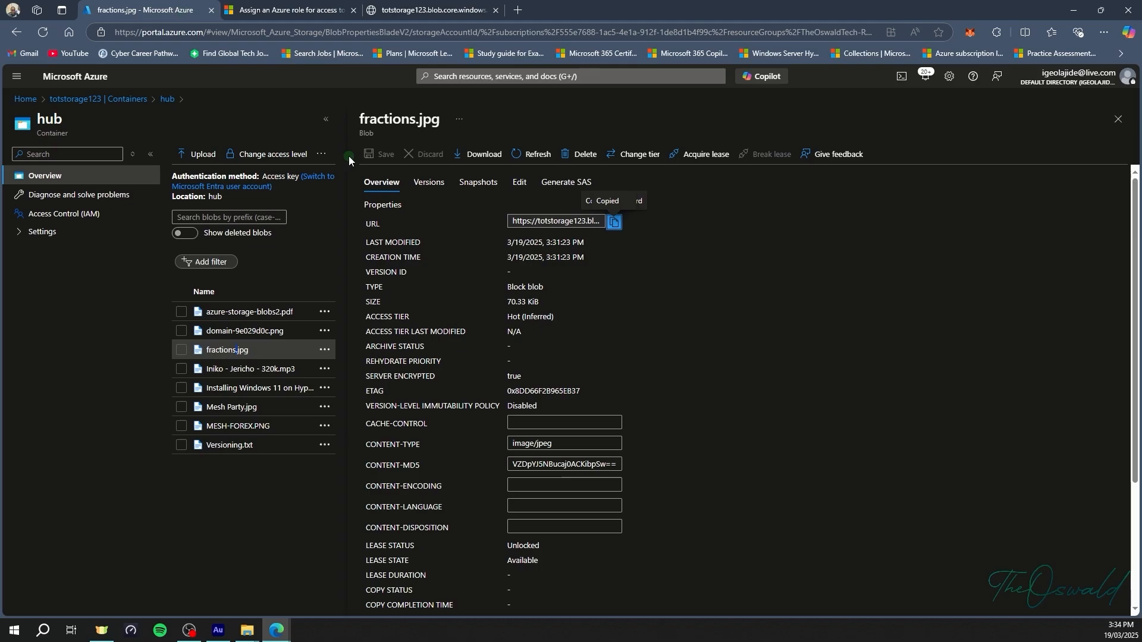
Enable and save Allow Blob anonymous access in totstorage123's Configuration.
left_click(1118, 119)
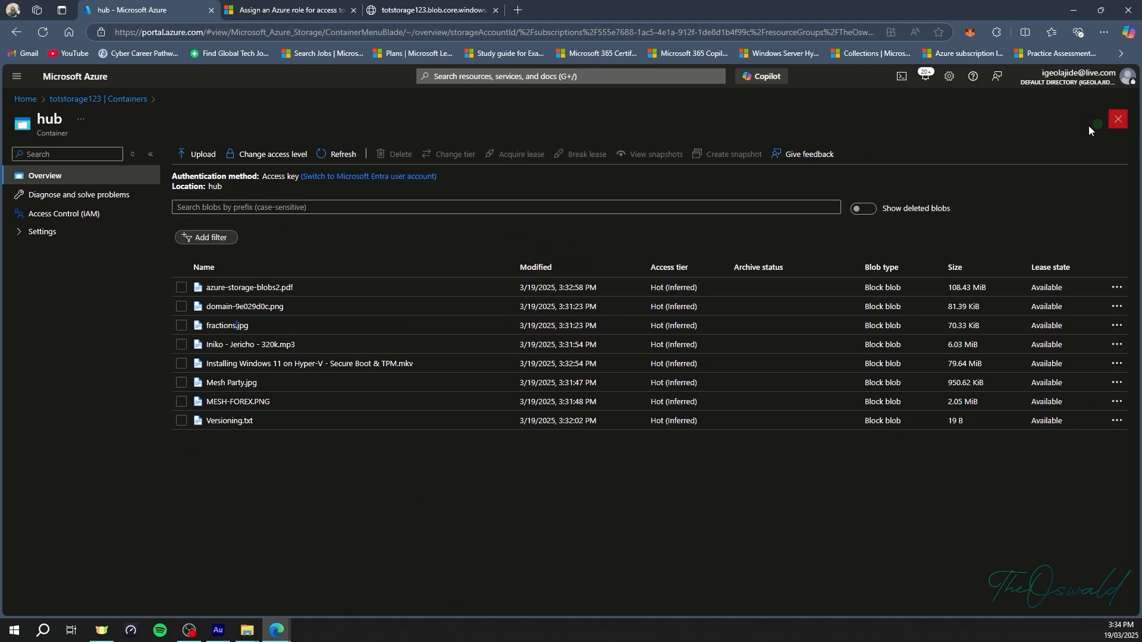
left_click(81, 99)
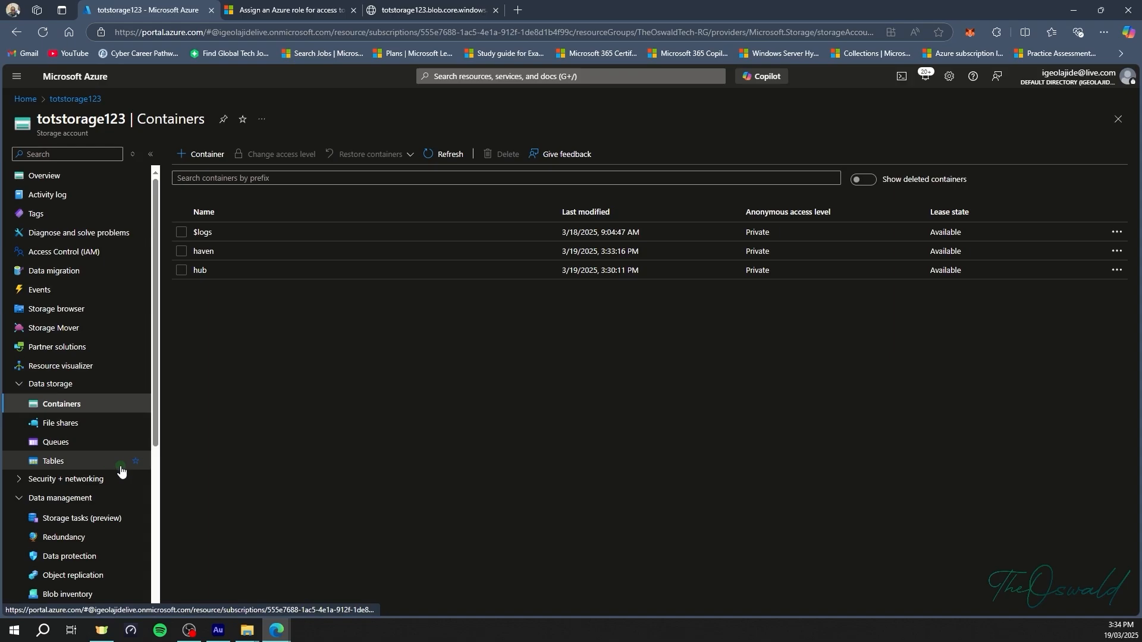
scroll(121, 471, "down", 3)
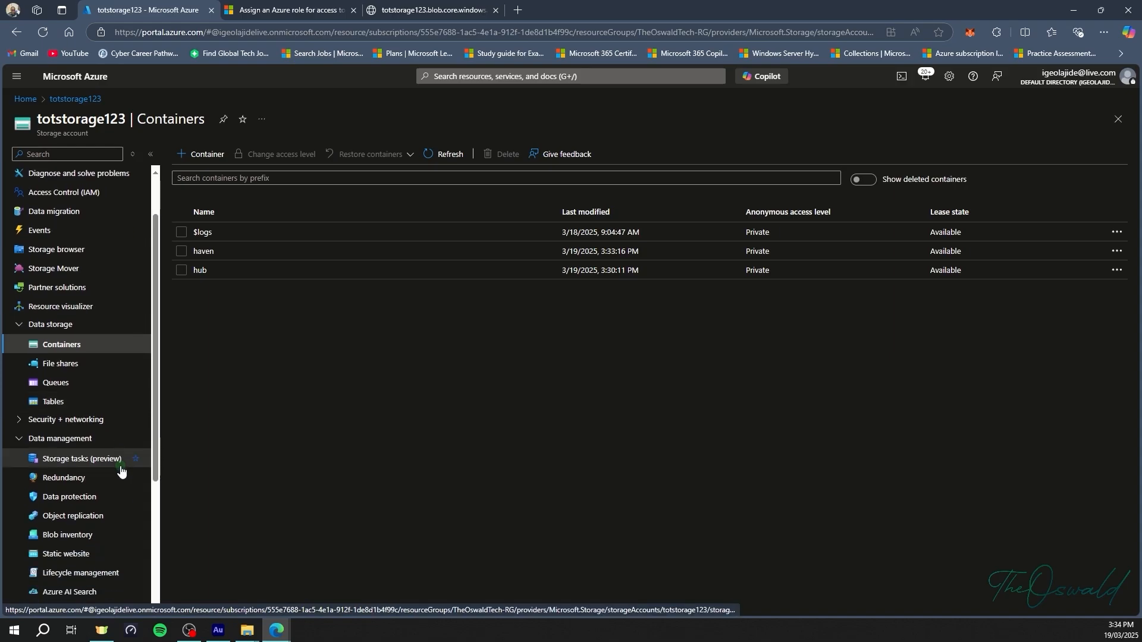
left_click(76, 454)
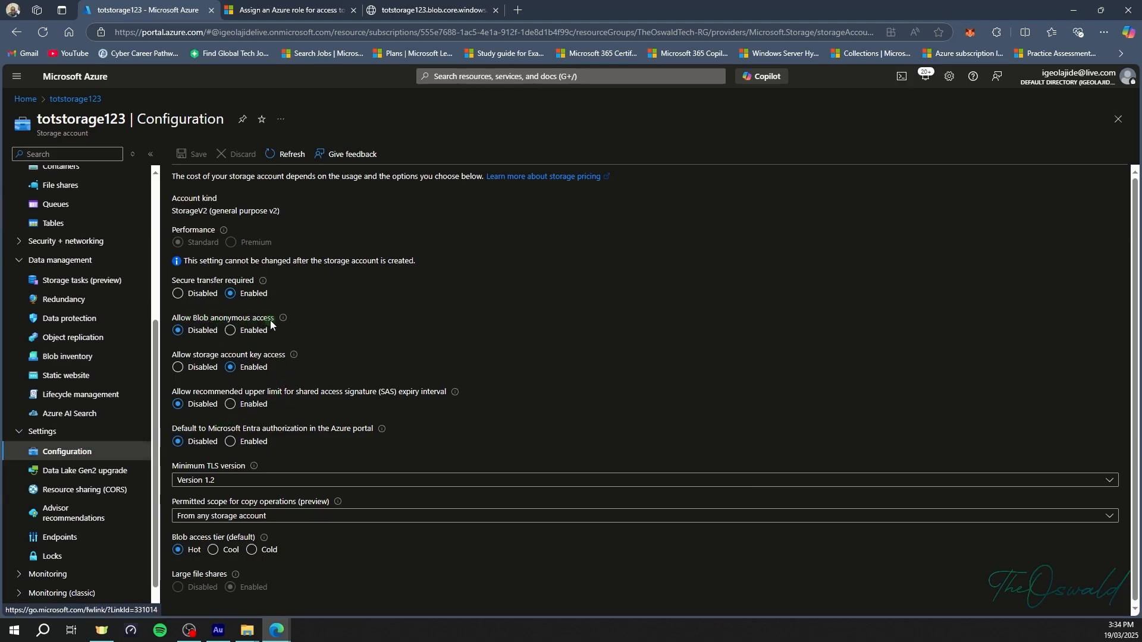
left_click(230, 331)
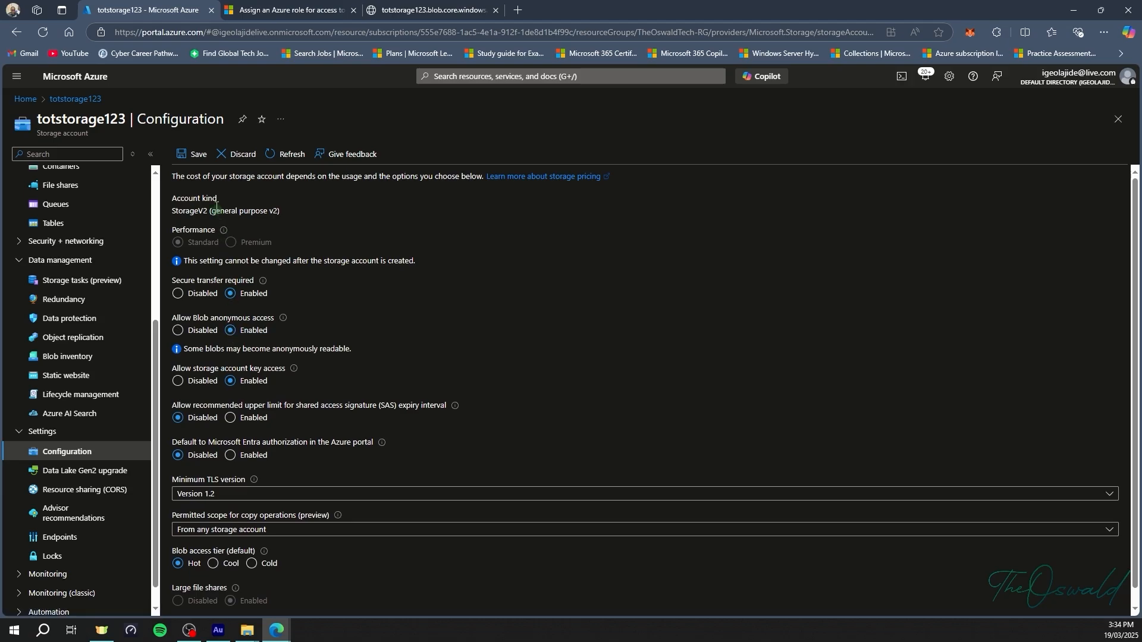
left_click(198, 155)
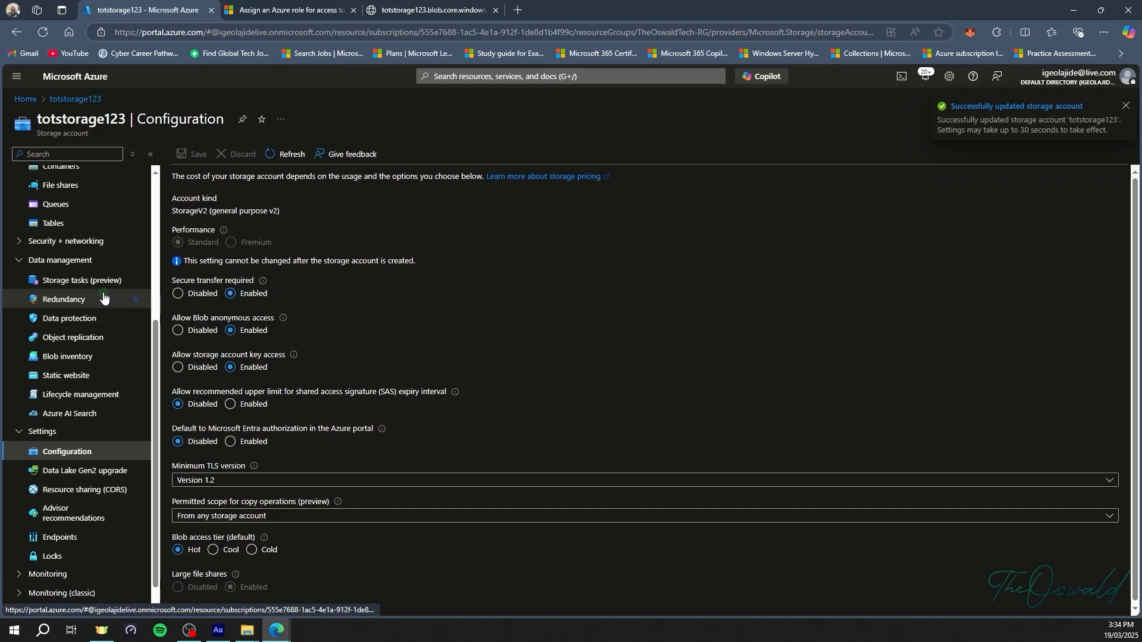
scroll(80, 289, "up", 2)
left_click(65, 286)
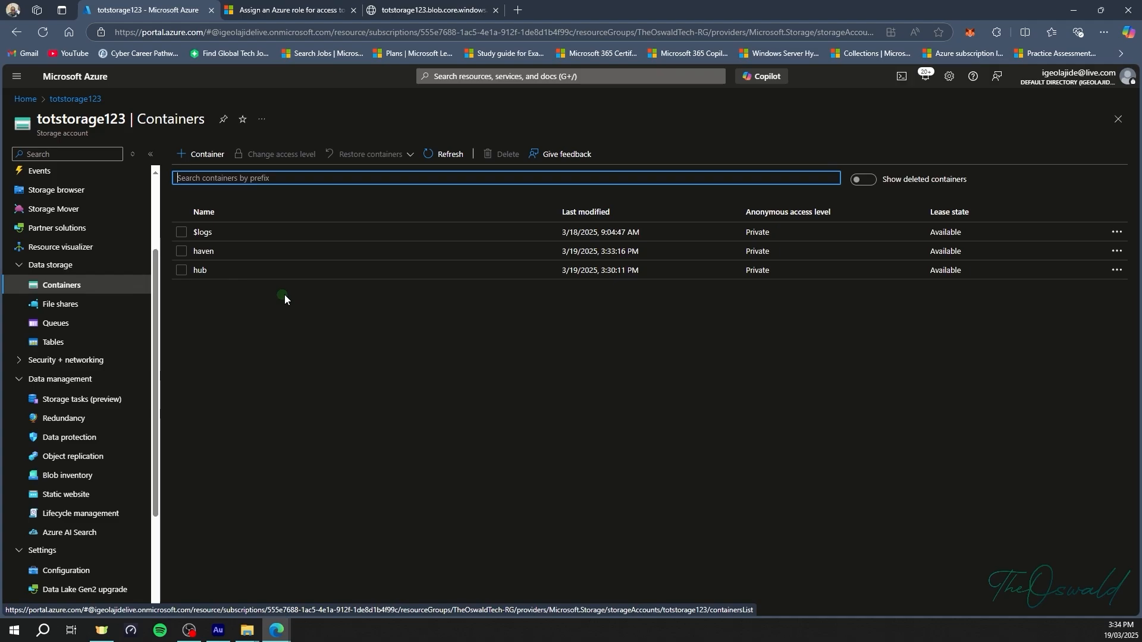
Reload the fractions.jpg URL, now returning ResourceNotFound, and go back to hub's blob list.
left_click(244, 265)
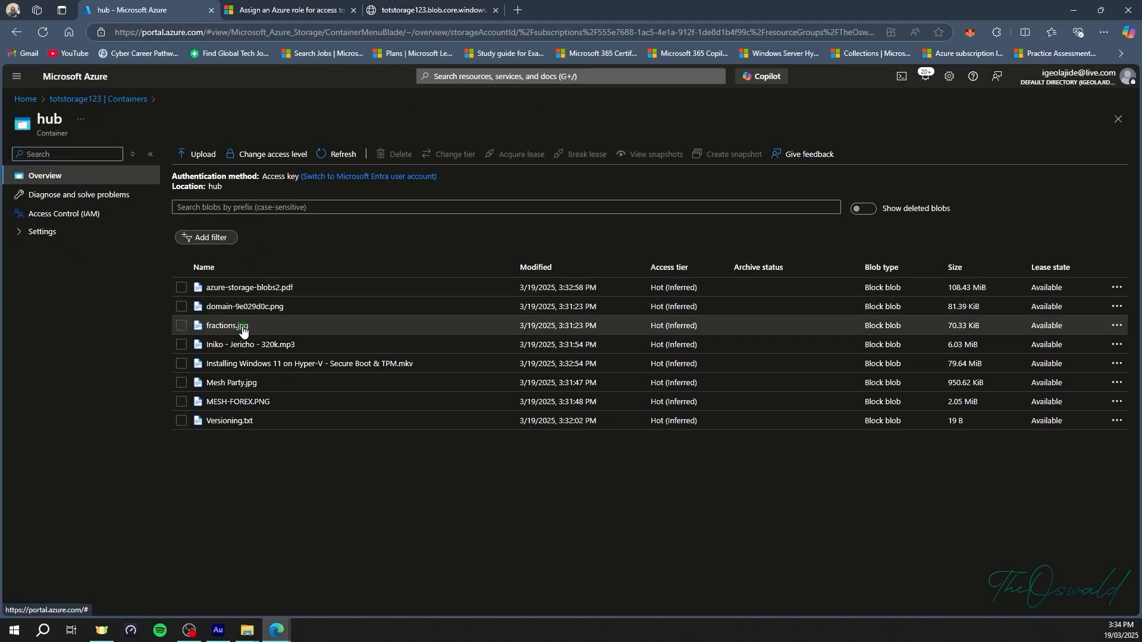
left_click(415, 10)
left_click(382, 31)
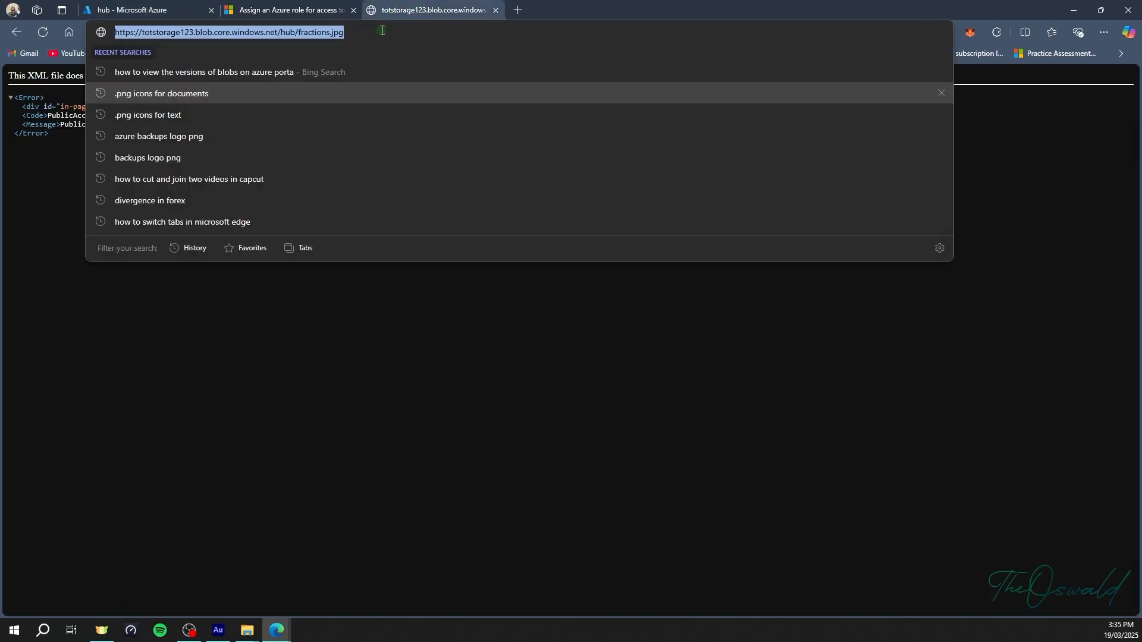
key("Return")
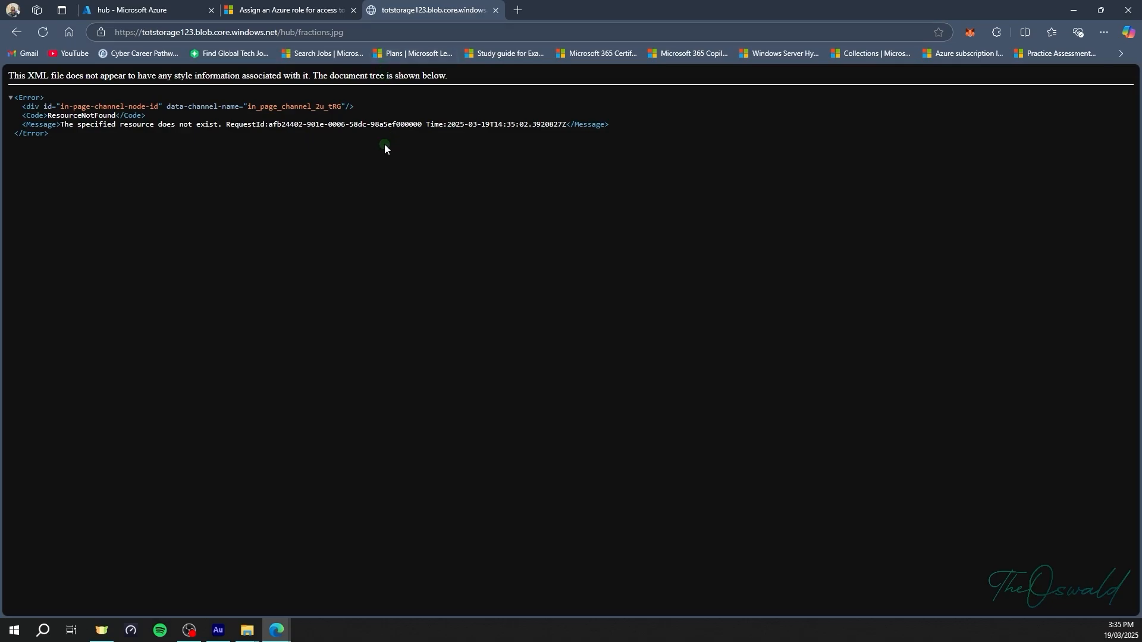
left_click(158, 11)
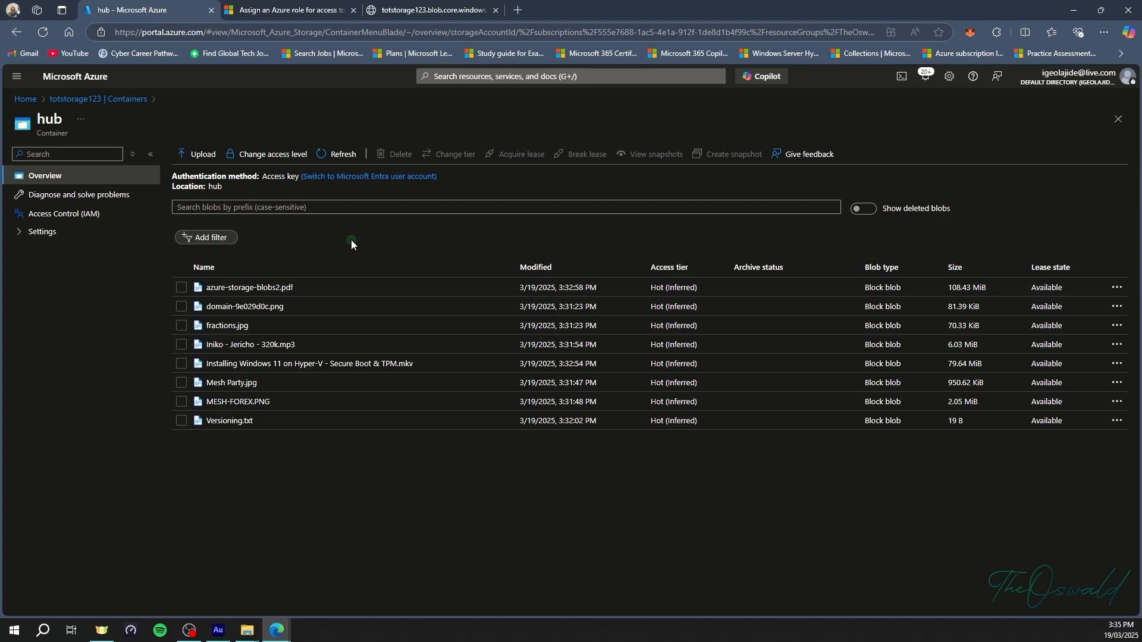
Change hub's anonymous access level to Container (anonymous read for containers and blobs).
left_click(181, 325)
left_click(264, 154)
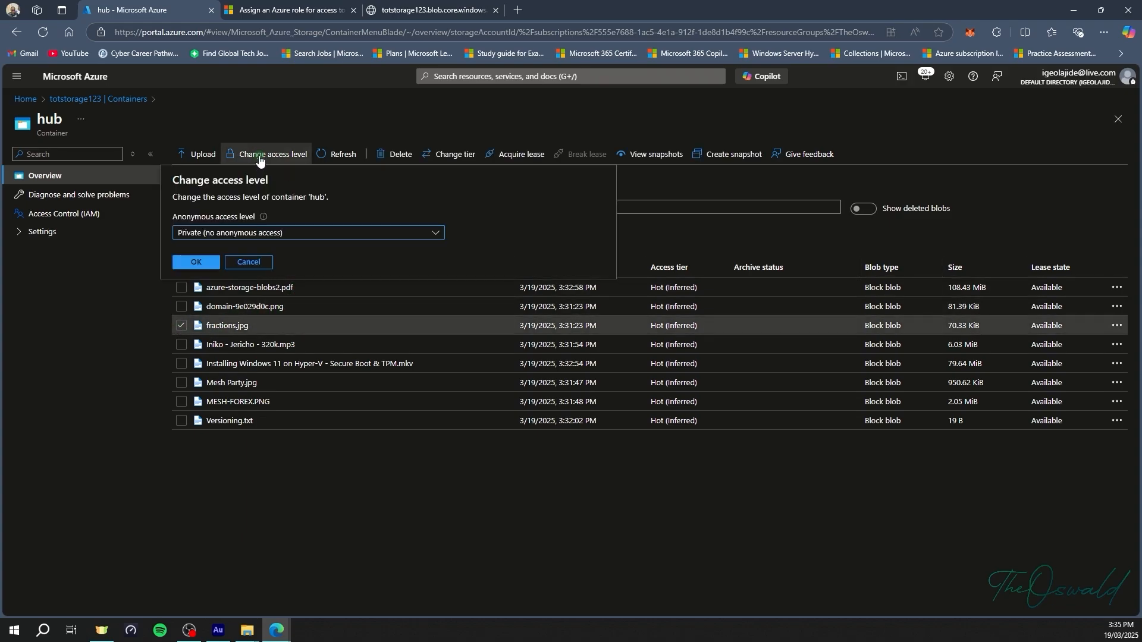
left_click(277, 235)
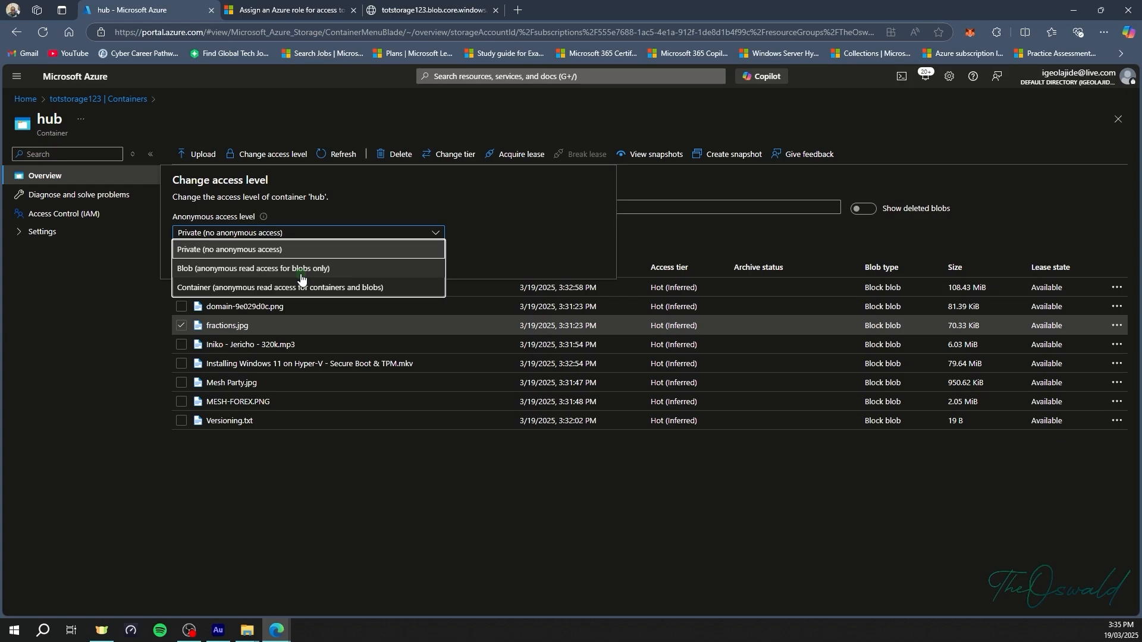
left_click(261, 287)
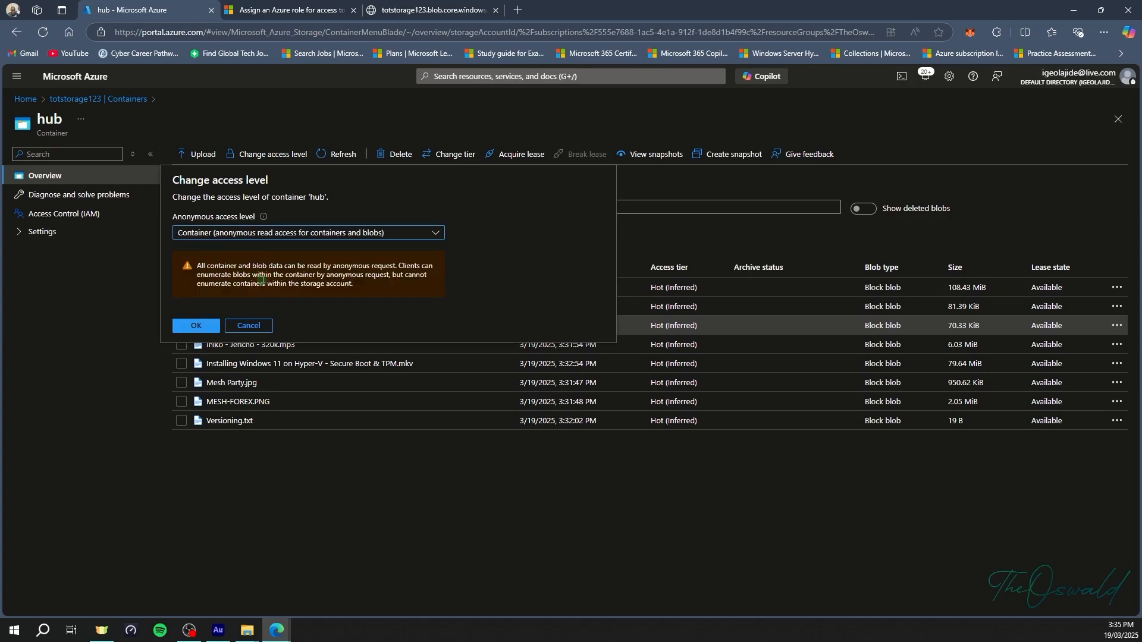
left_click(213, 327)
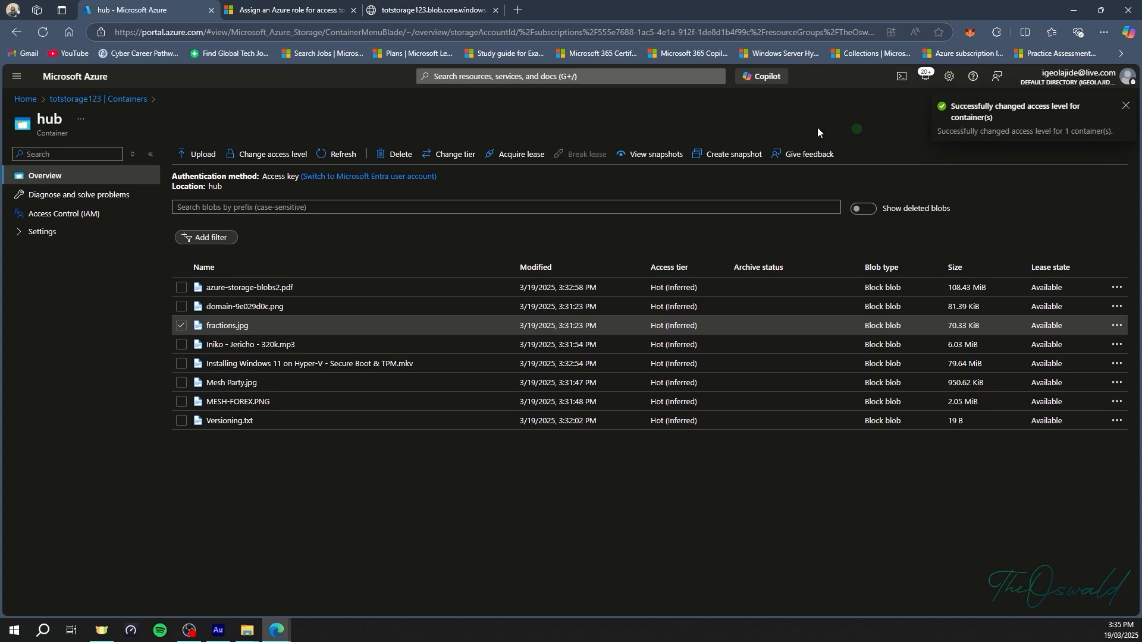
Reload fractions.jpg to view the image, then open domain-9e029d0c.png's public URL in a new tab.
left_click(443, 14)
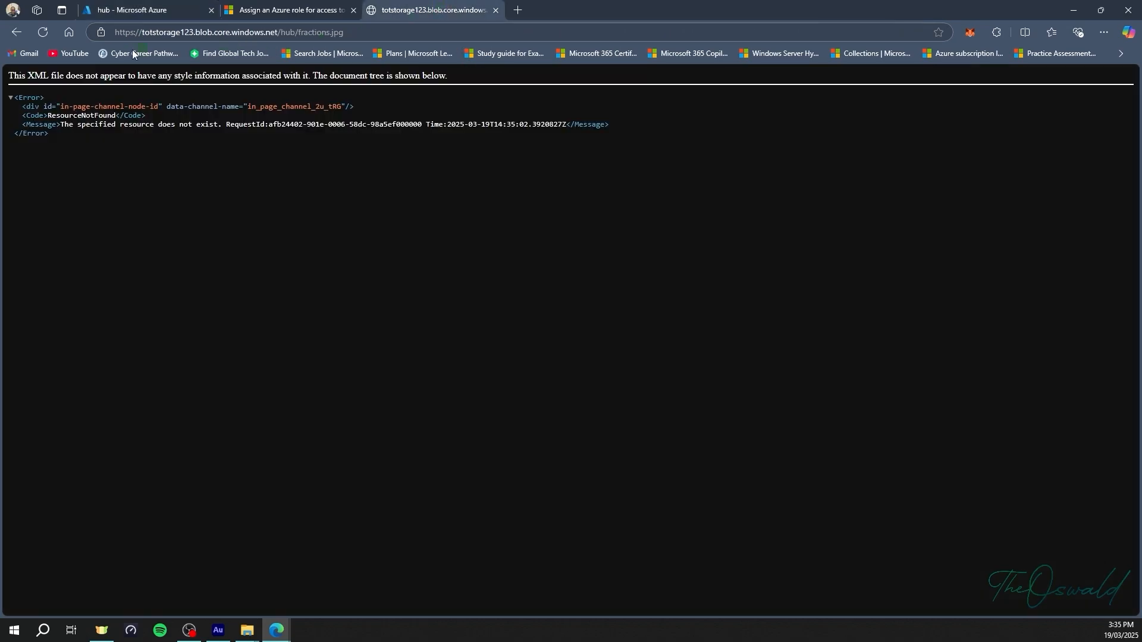
left_click(48, 38)
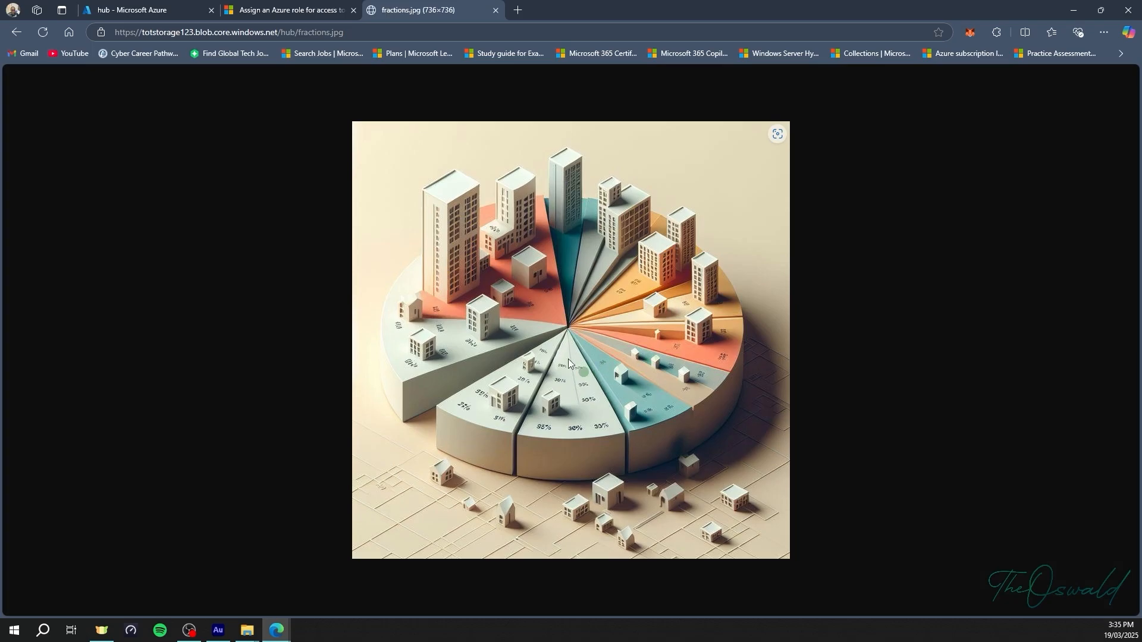
left_click(169, 14)
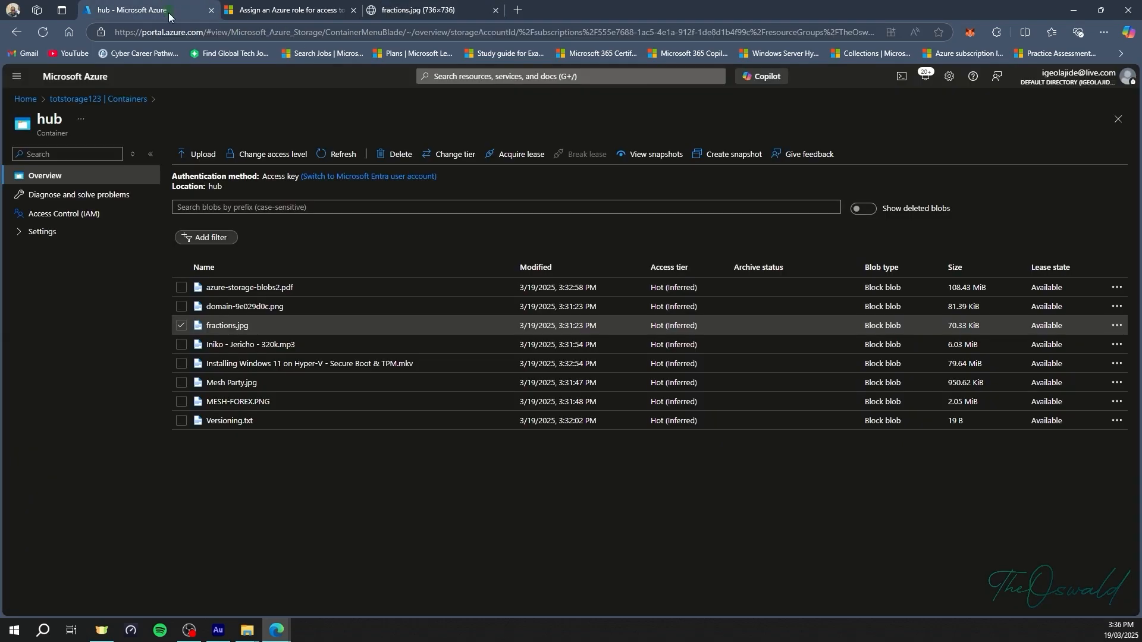
left_click(241, 307)
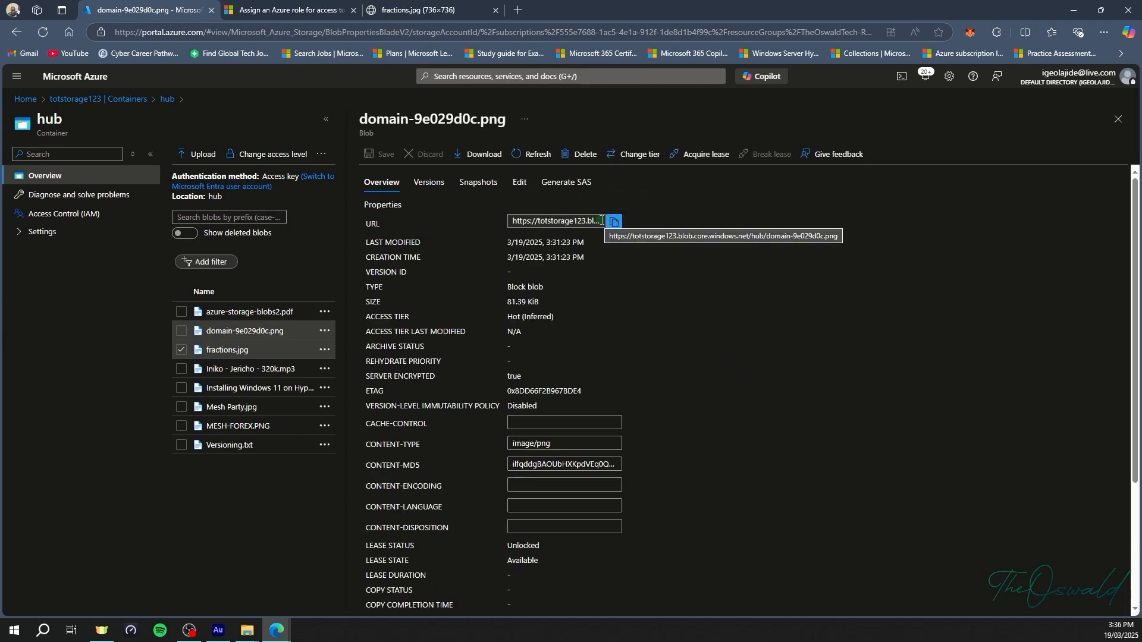
left_click(614, 221)
left_click(518, 10)
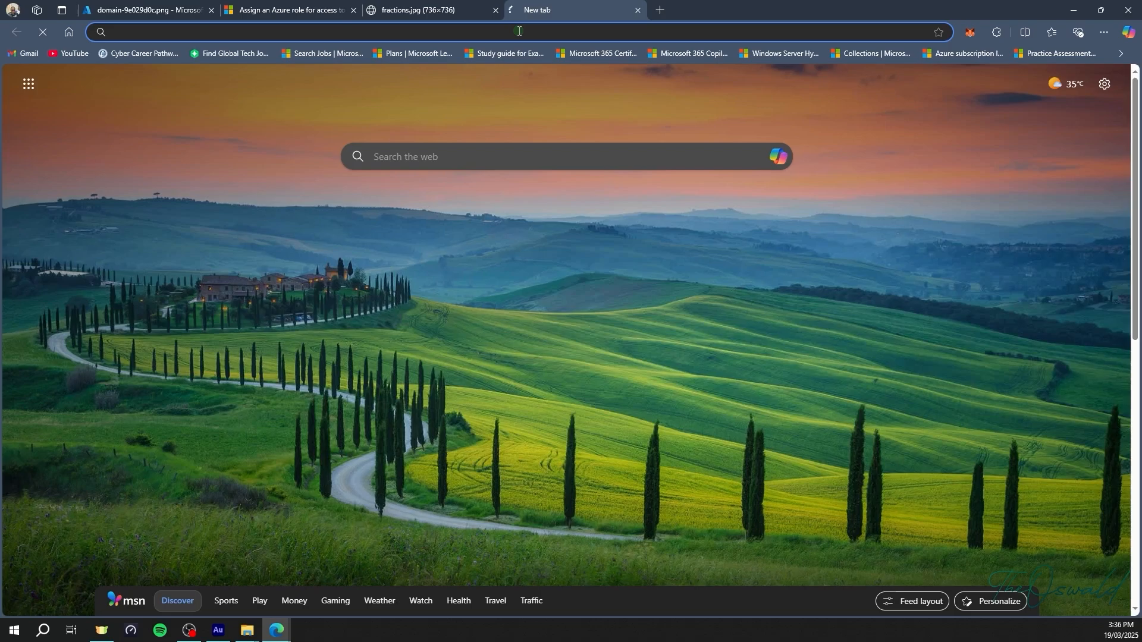
right_click(519, 31)
left_click(599, 163)
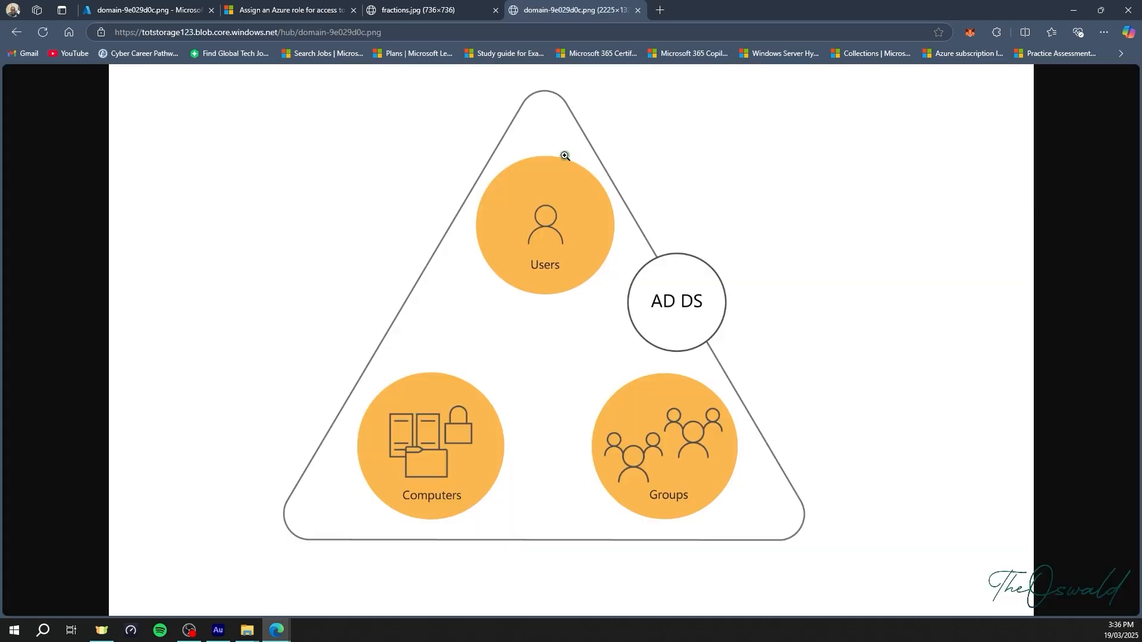
left_click(165, 9)
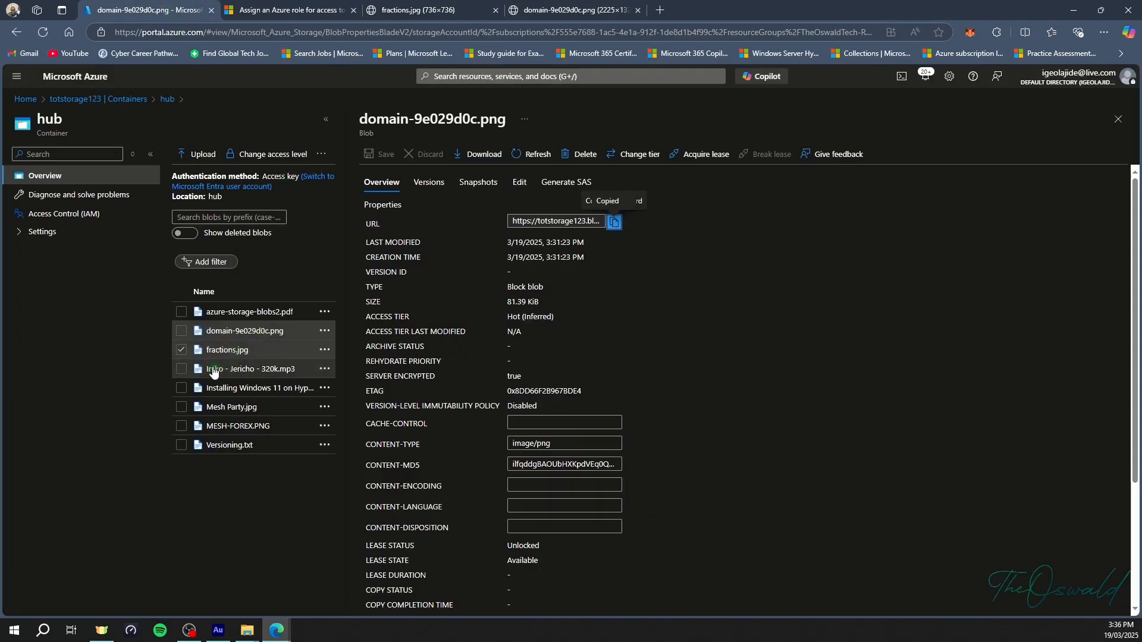
Play Iniko - Jericho - 320k.mp3 from its public URL in a new tab.
left_click(220, 370)
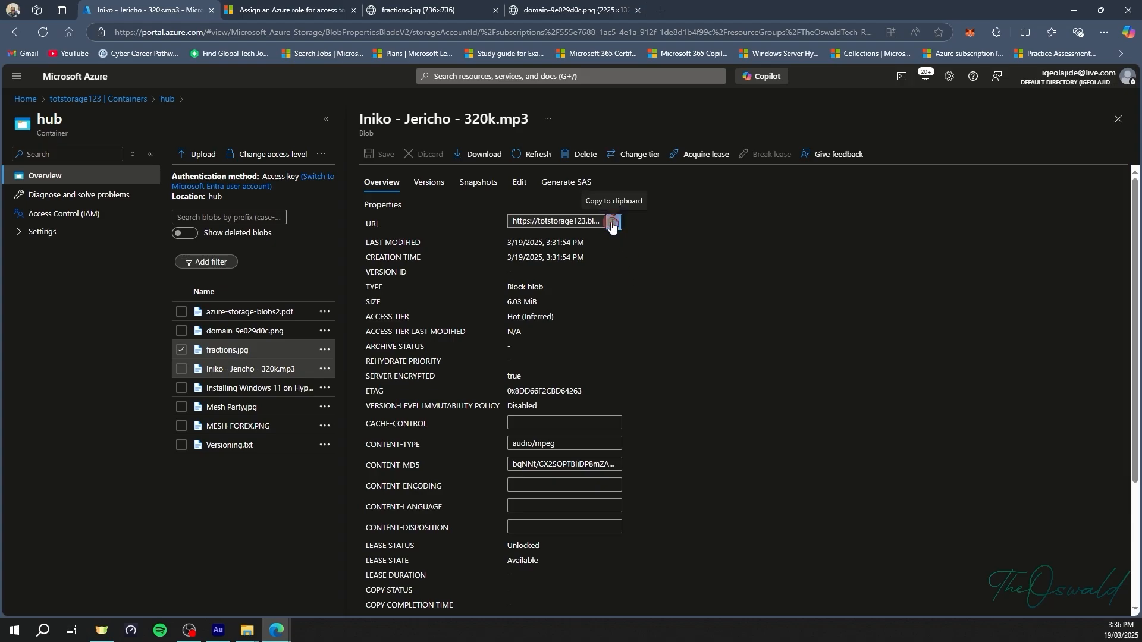
left_click(612, 227)
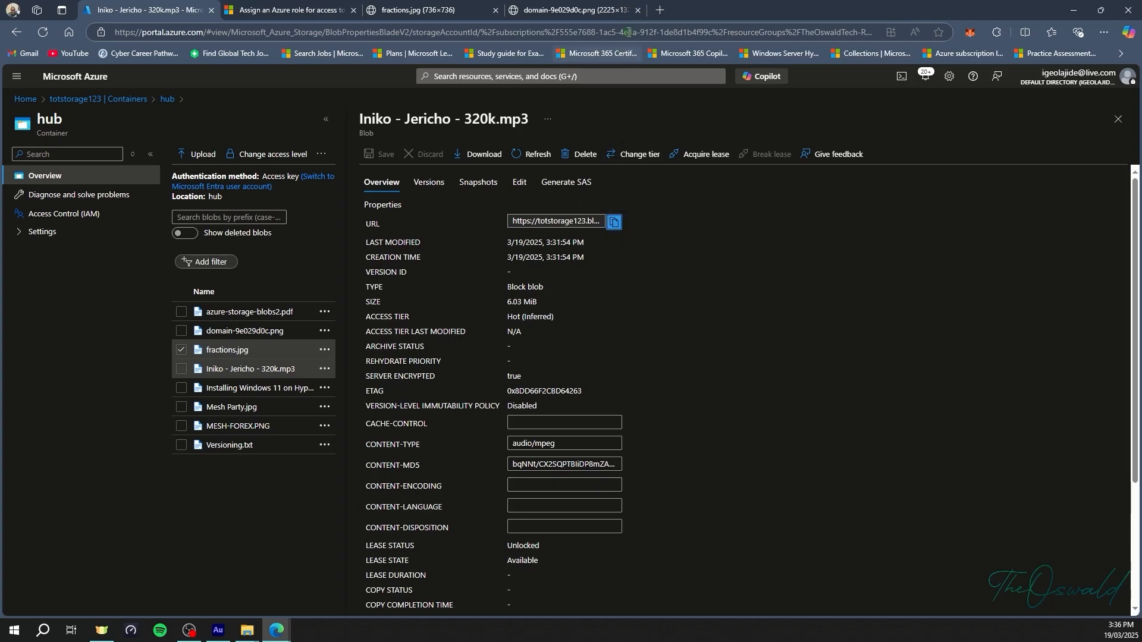
left_click(659, 12)
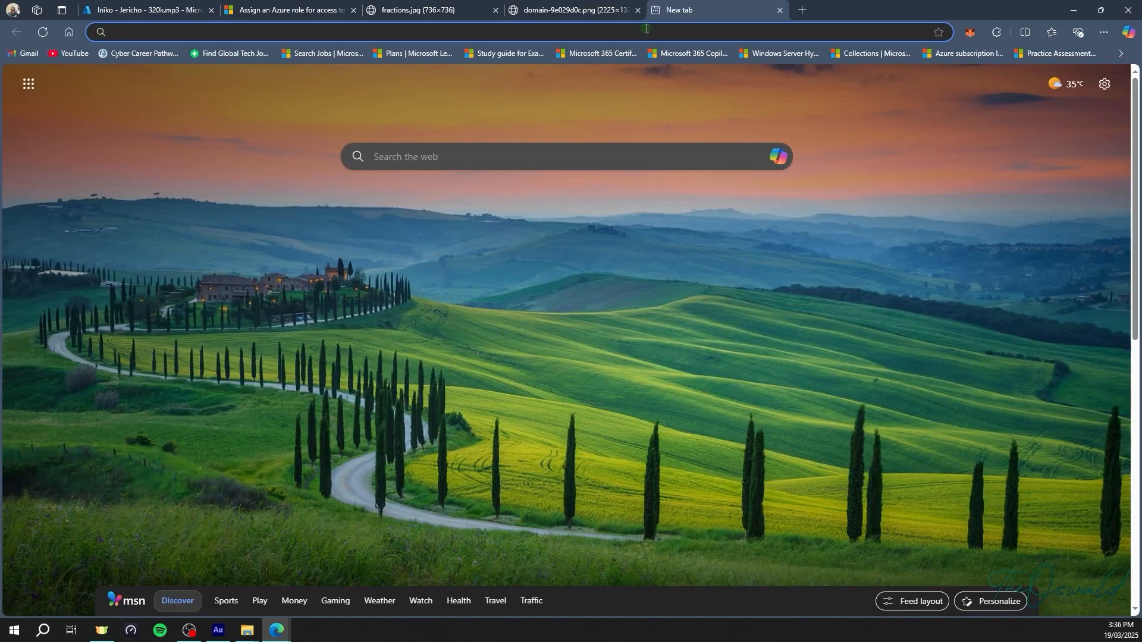
key("ctrl+v")
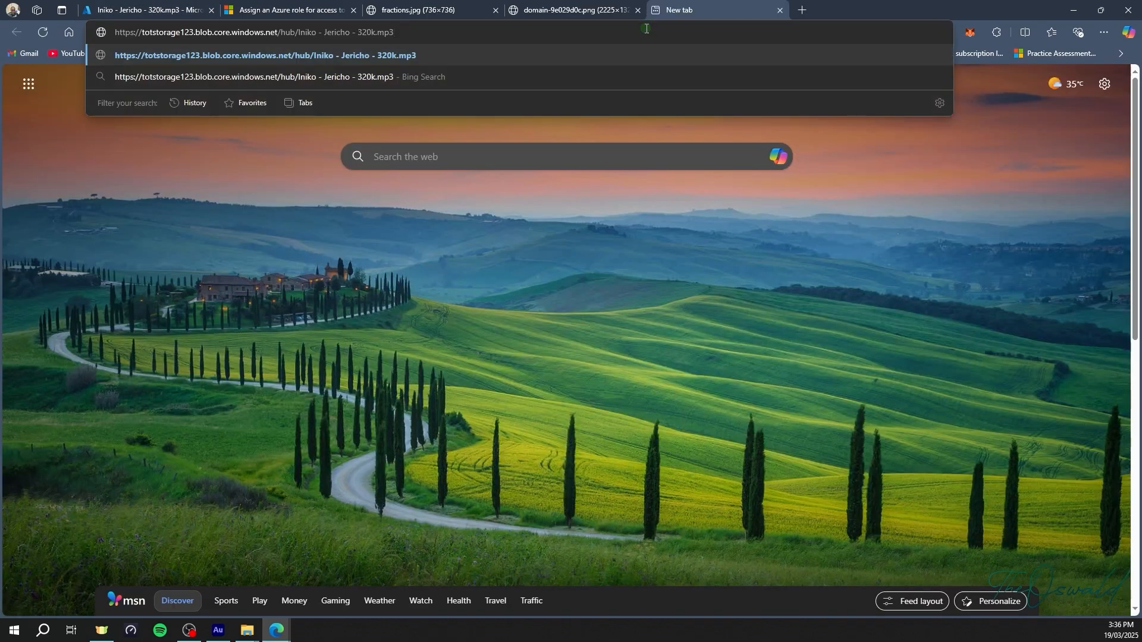
key("Return")
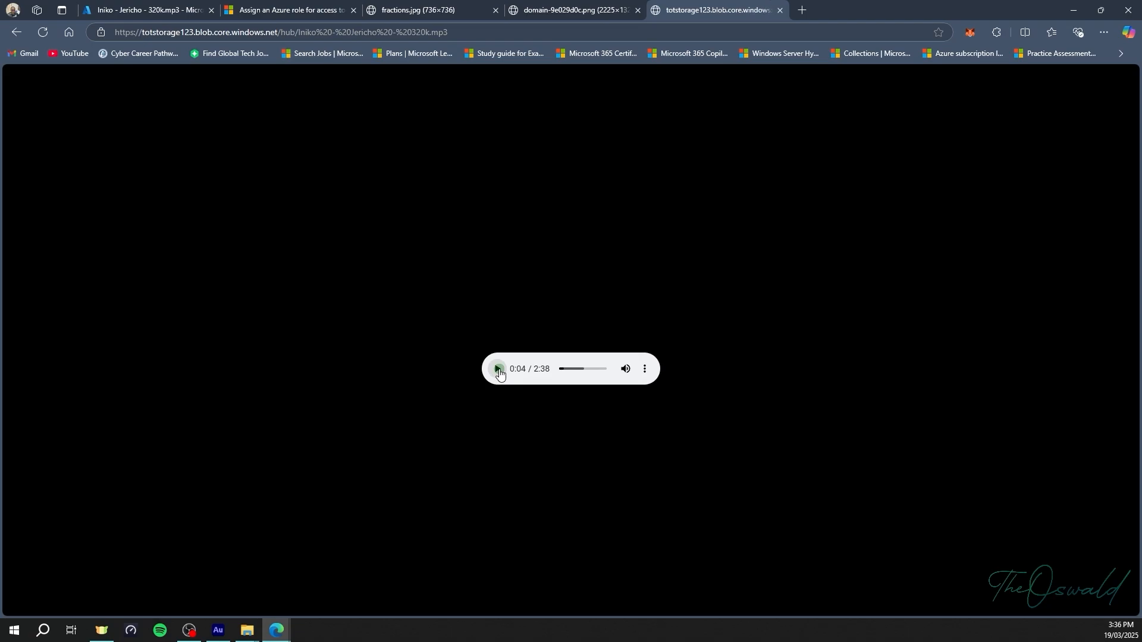
left_click(498, 369)
left_click(112, 5)
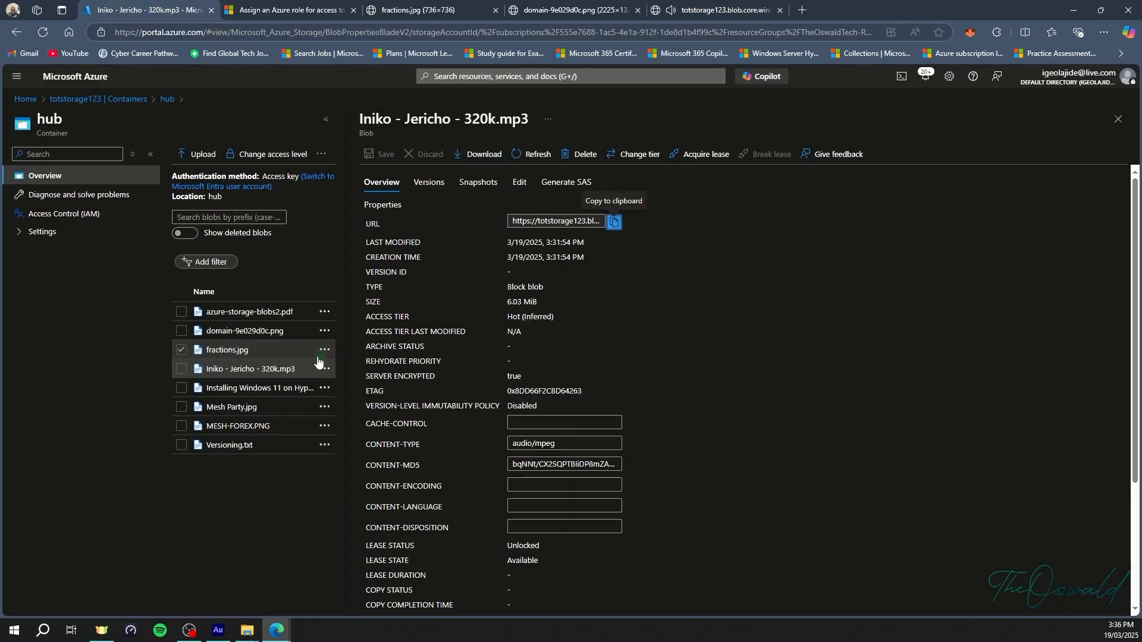
Load the Windows 11 video blob's URL in a new tab, then pause and cancel its download.
left_click(266, 391)
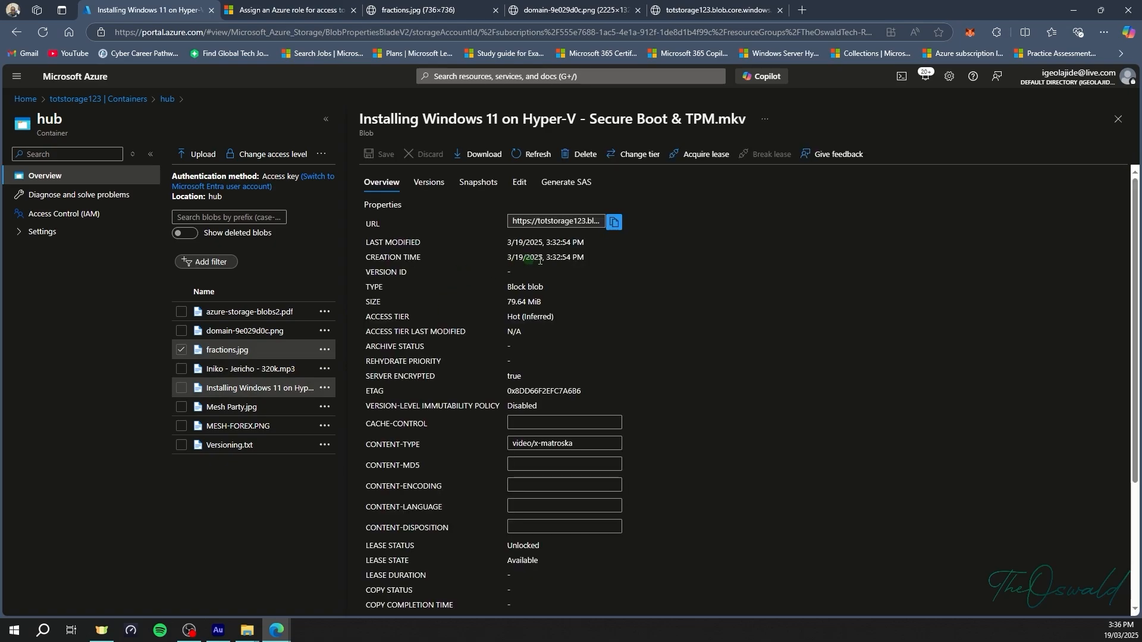
left_click(615, 223)
left_click(806, 9)
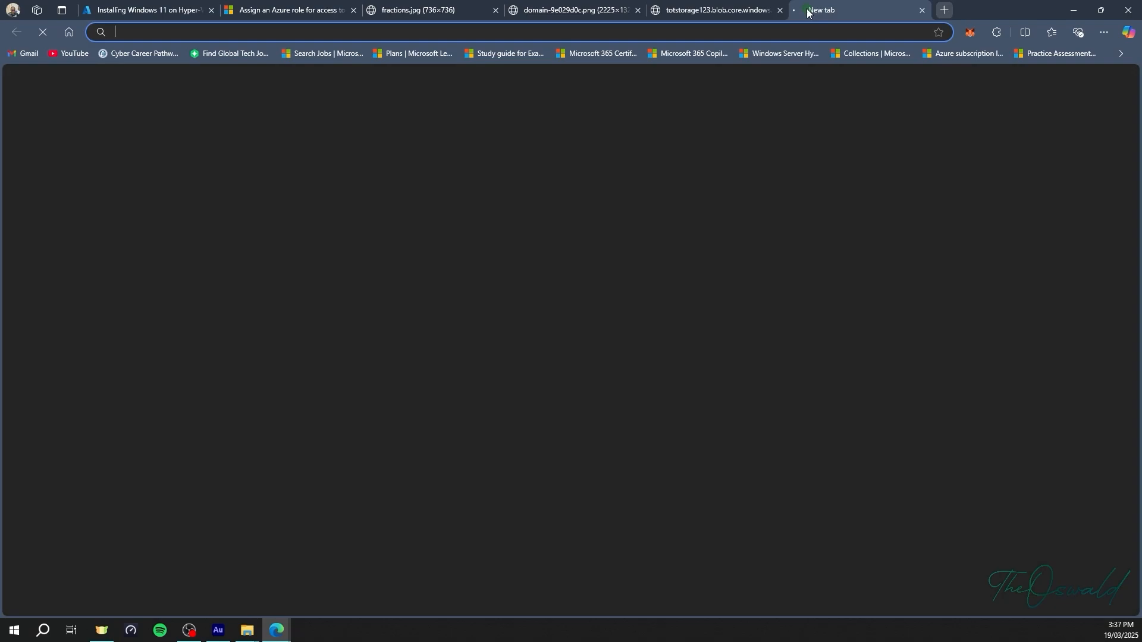
key("ctrl+v")
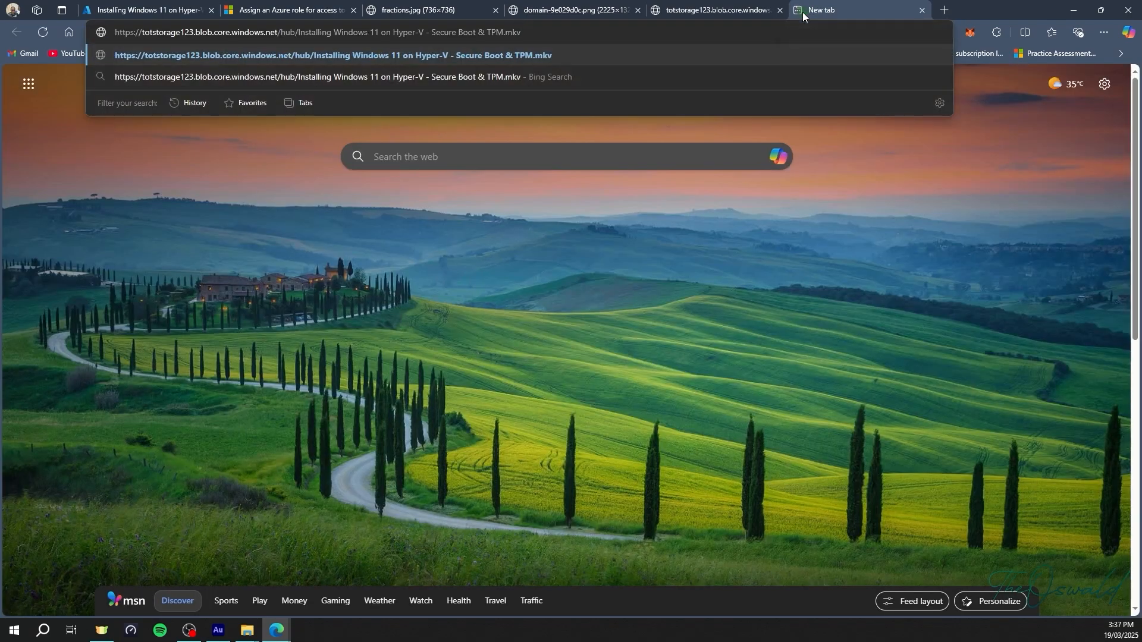
key("Return")
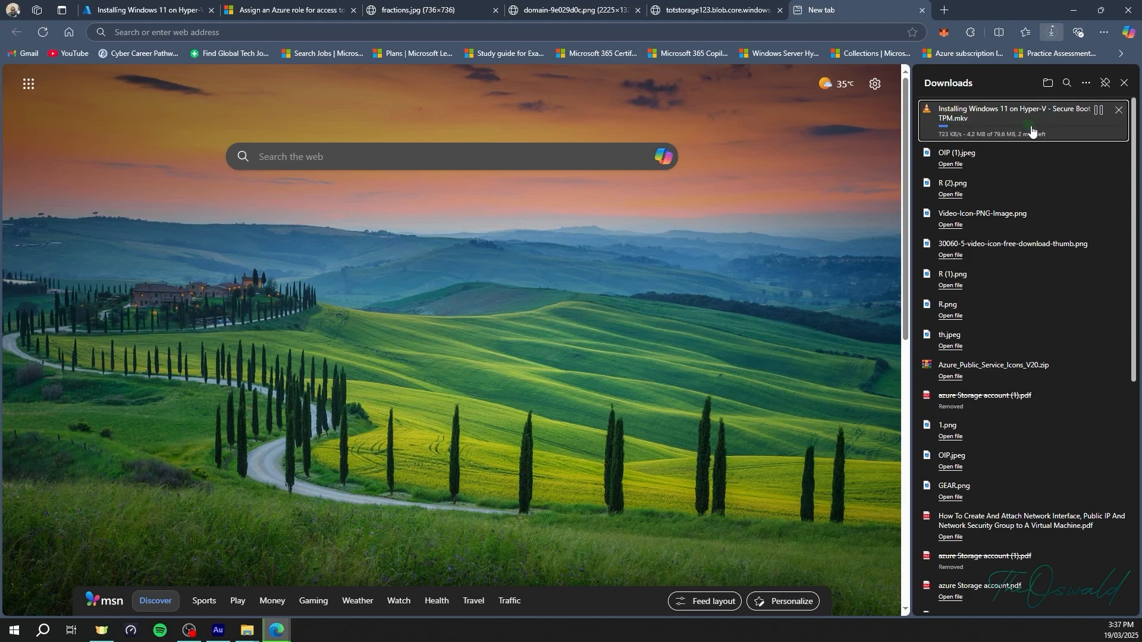
left_click(1097, 111)
left_click(1117, 110)
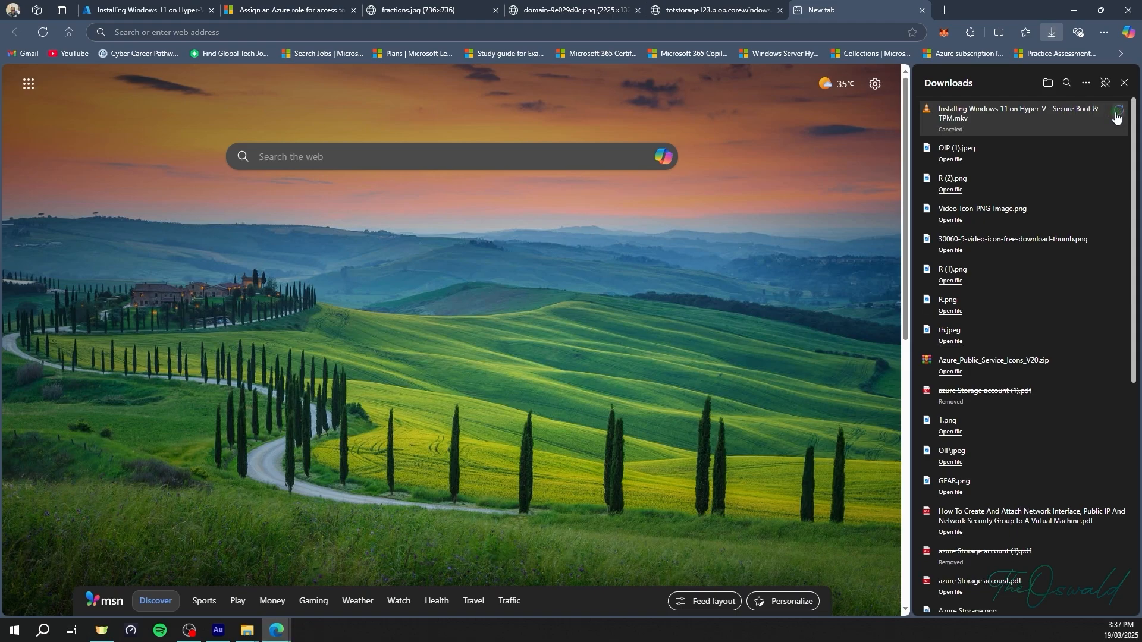
Open Versioning.txt's blob URL in a new tab, showing 'This is version 1'.
left_click(173, 3)
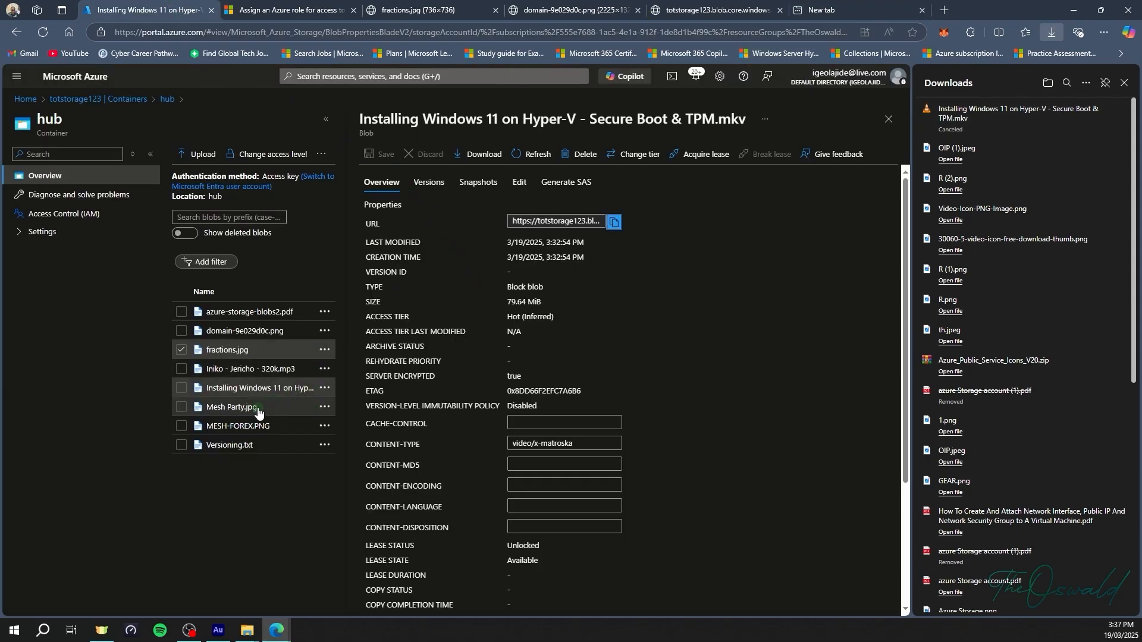
left_click(226, 447)
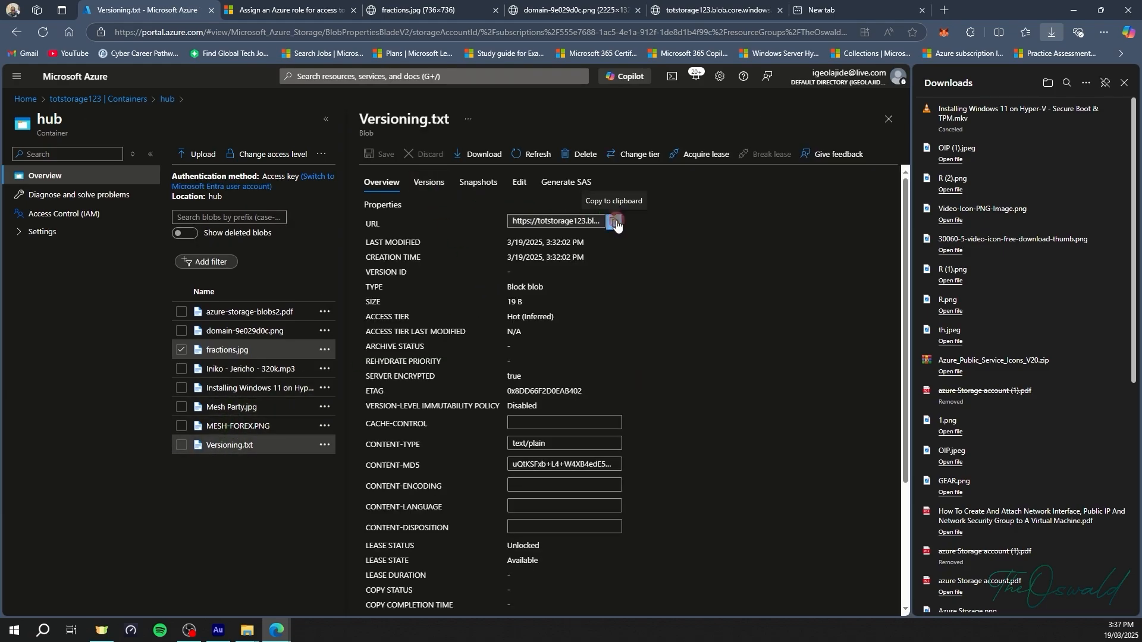
left_click(614, 222)
left_click(833, 18)
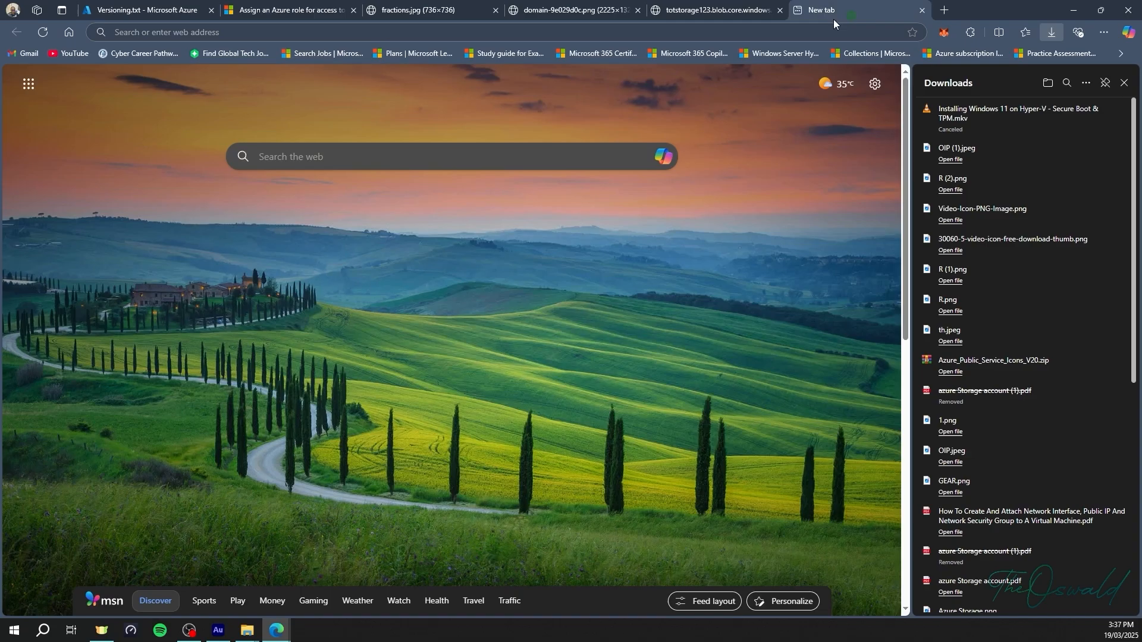
left_click(555, 36)
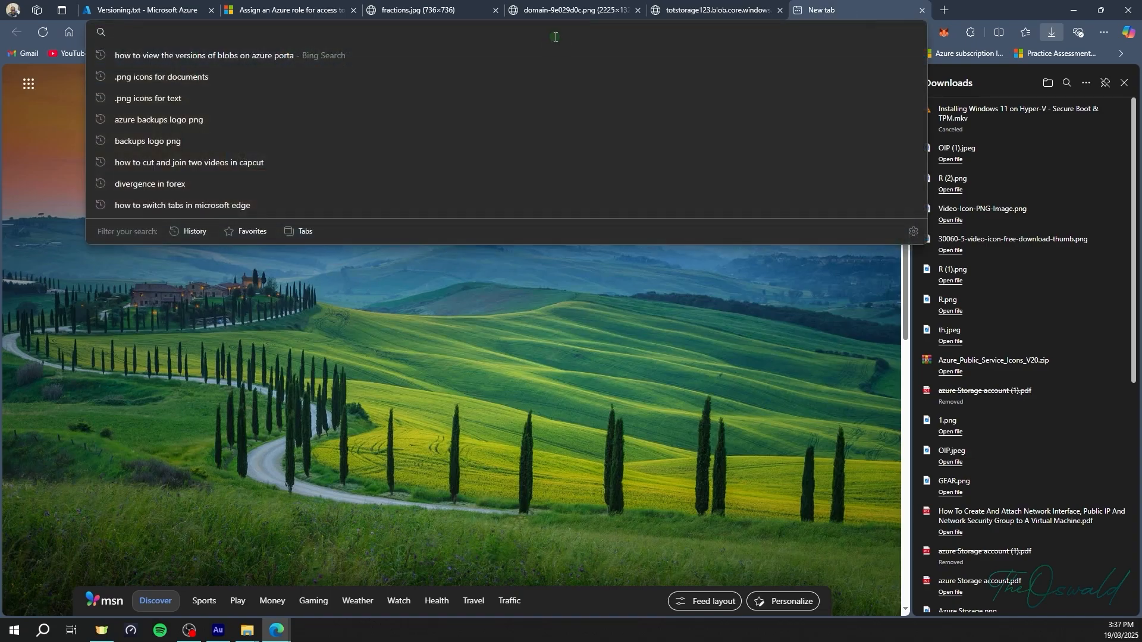
key("ctrl+v")
key("Return")
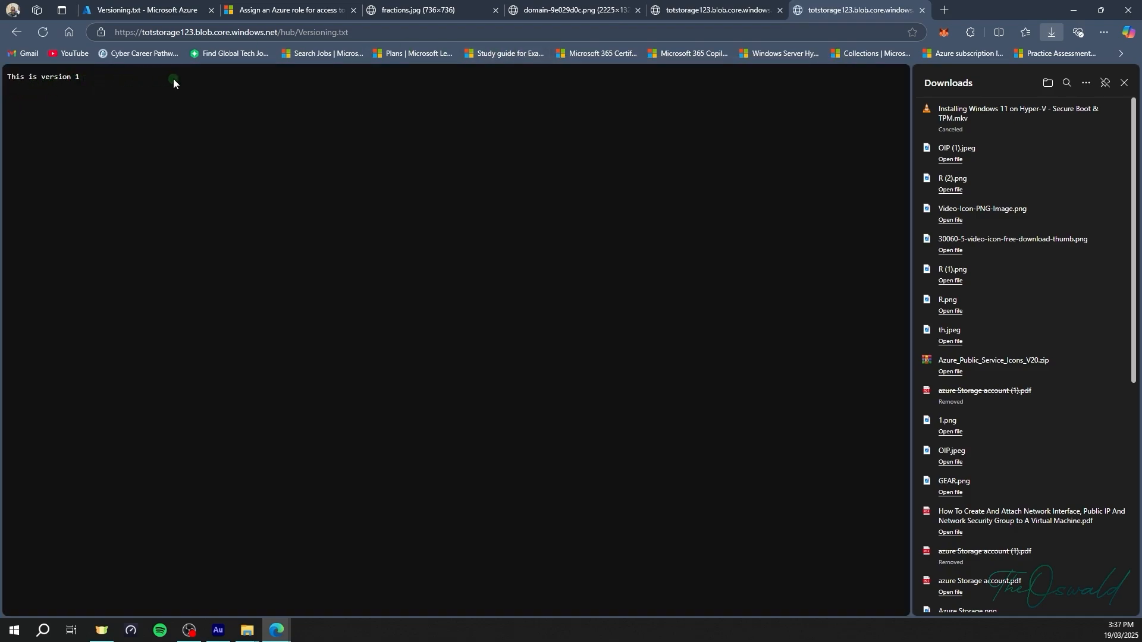
Close the Versioning.txt, audio player, domain-9e029d0c.png and fractions.jpg tabs.
left_click(921, 10)
left_click(780, 10)
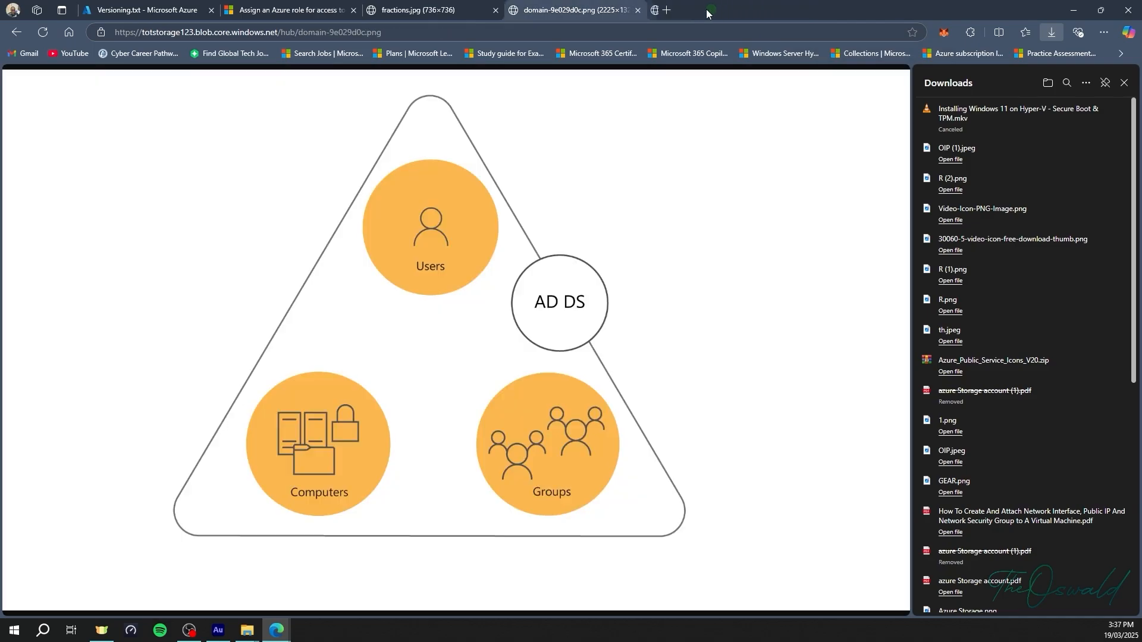
left_click(638, 11)
left_click(495, 10)
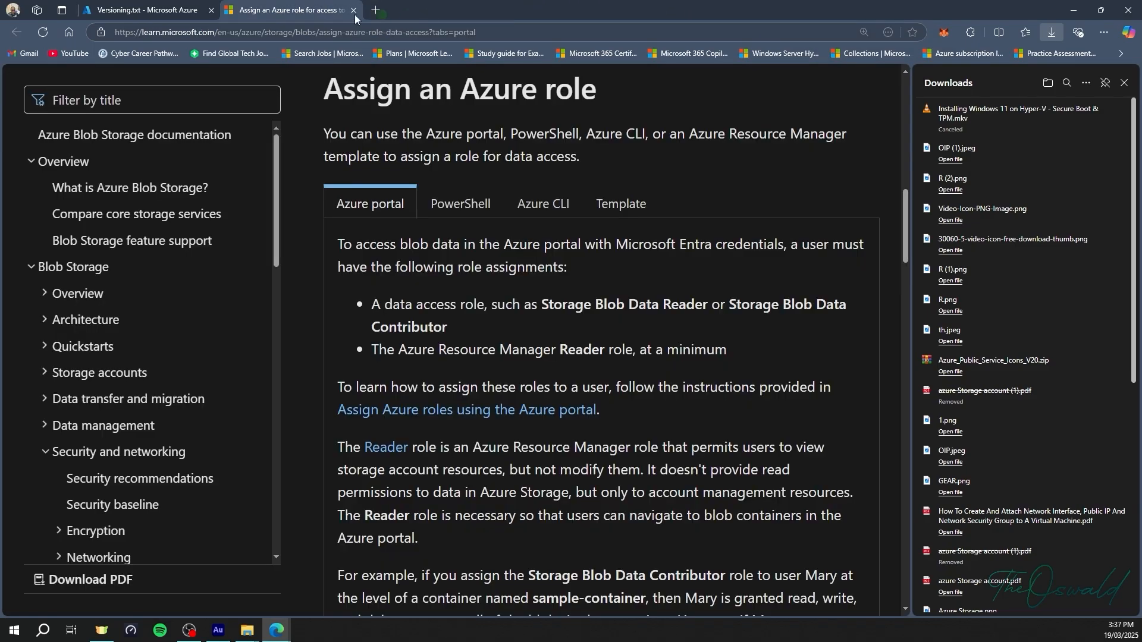
Close the Versioning.txt properties pane and return to totstorage123's Containers list via the breadcrumb.
left_click(183, 16)
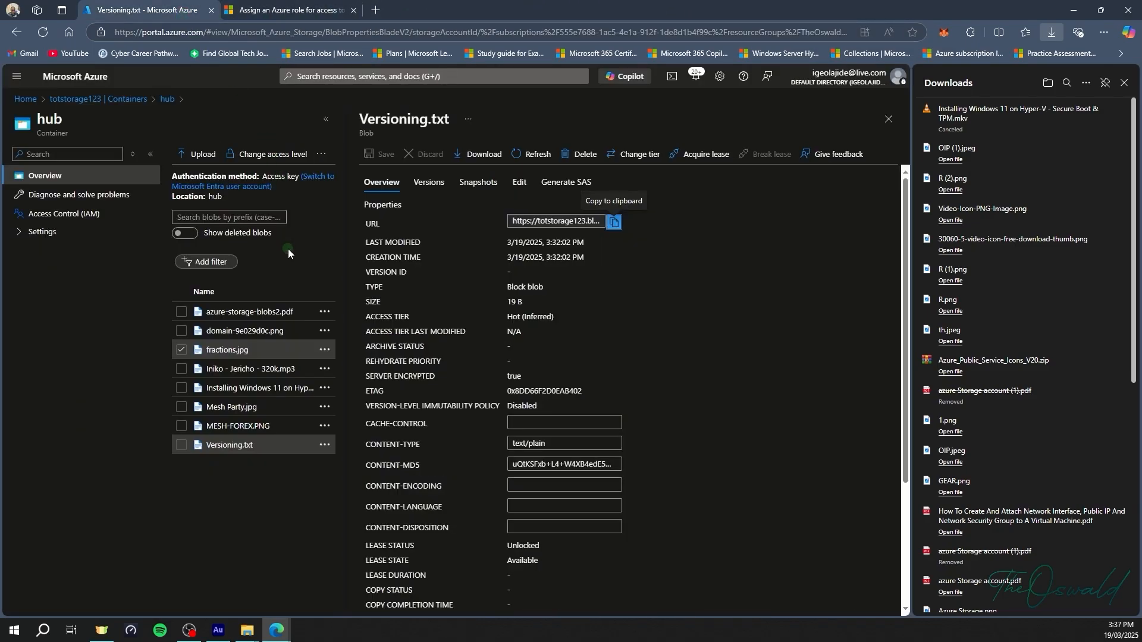
left_click(888, 119)
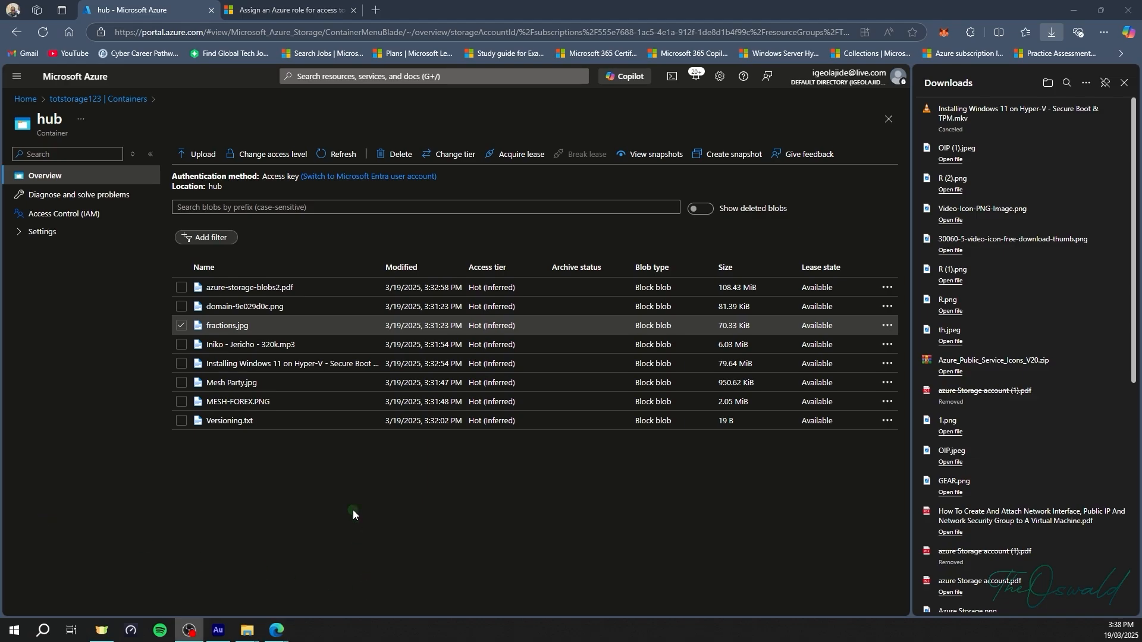
left_click(84, 99)
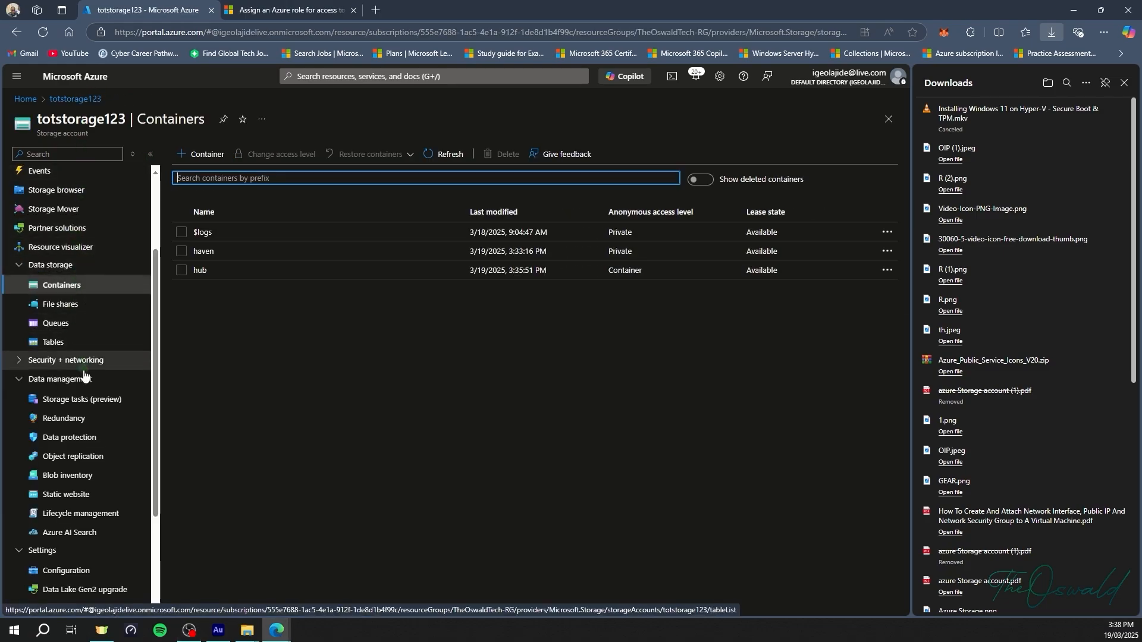
Set both container and deleted-blob retention to 7 days in Data protection and save.
left_click(78, 439)
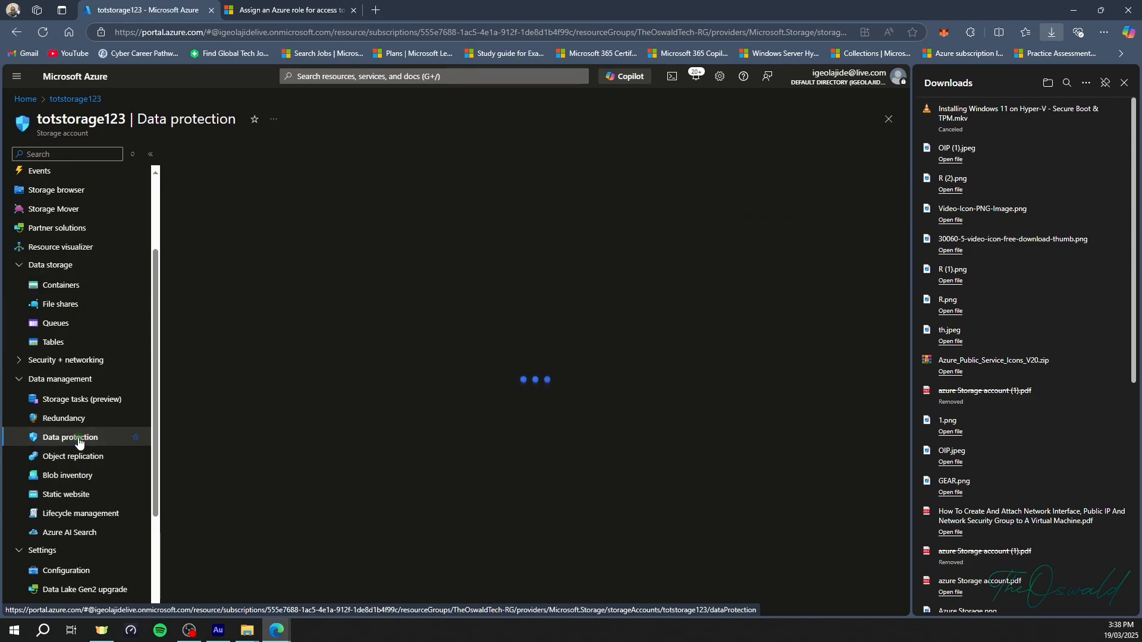
left_click(1123, 87)
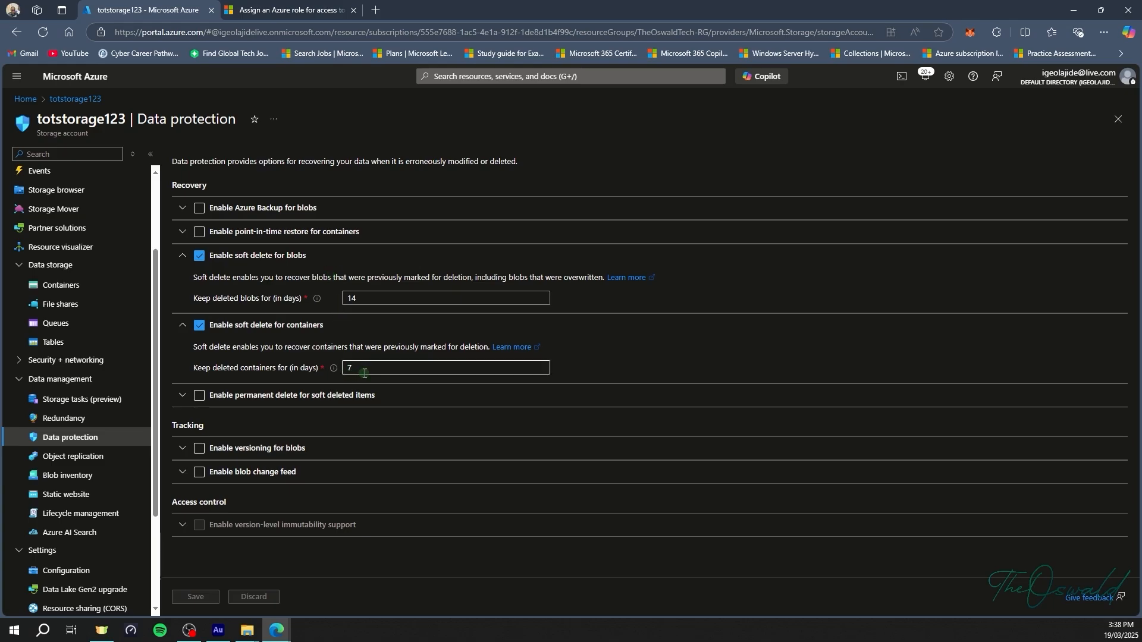
left_click(347, 364)
type("7")
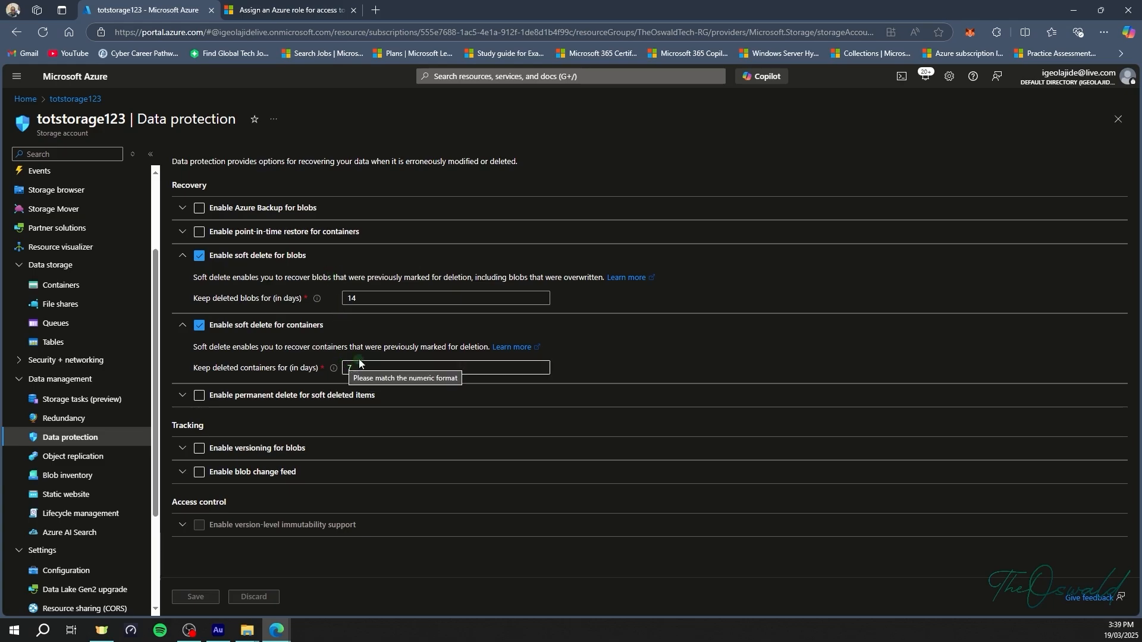
left_click(365, 298)
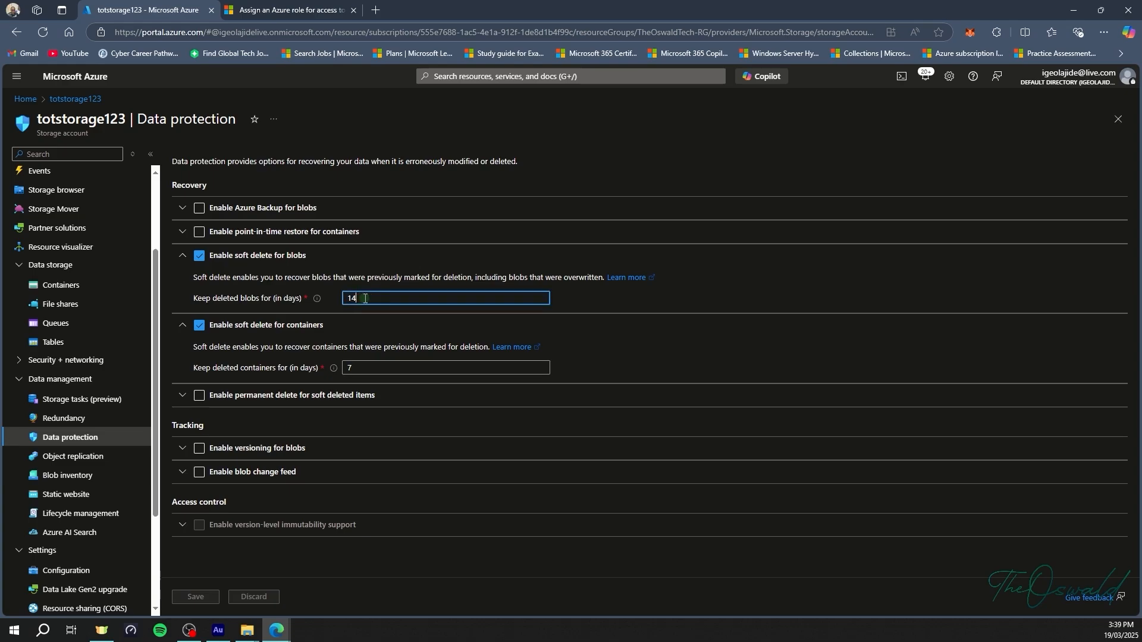
key("BackSpace")
type("7")
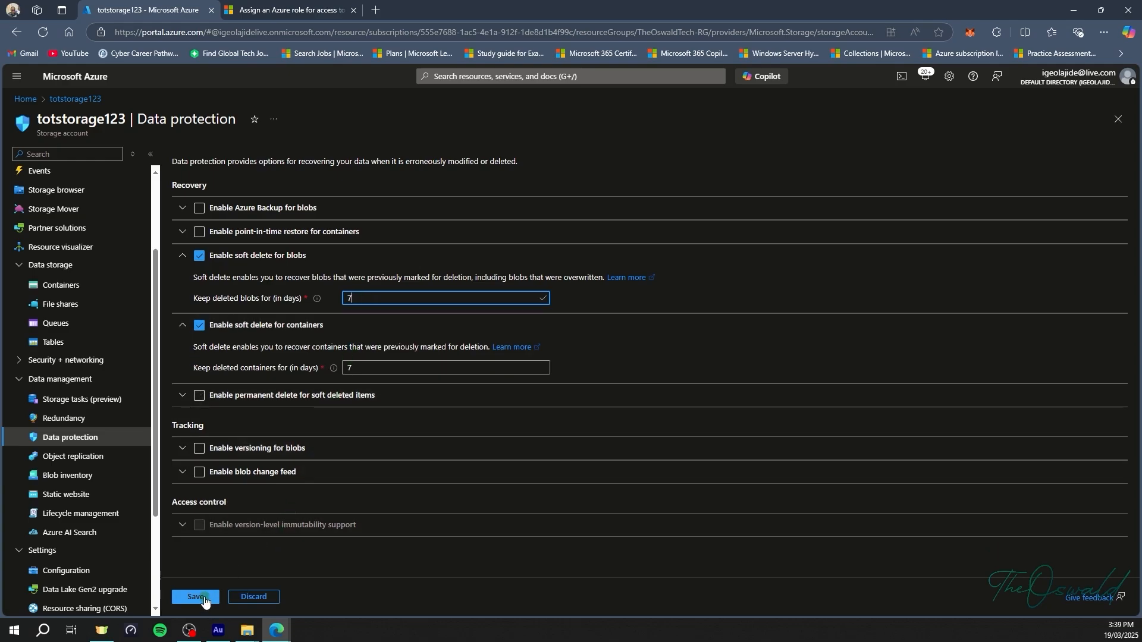
left_click(210, 596)
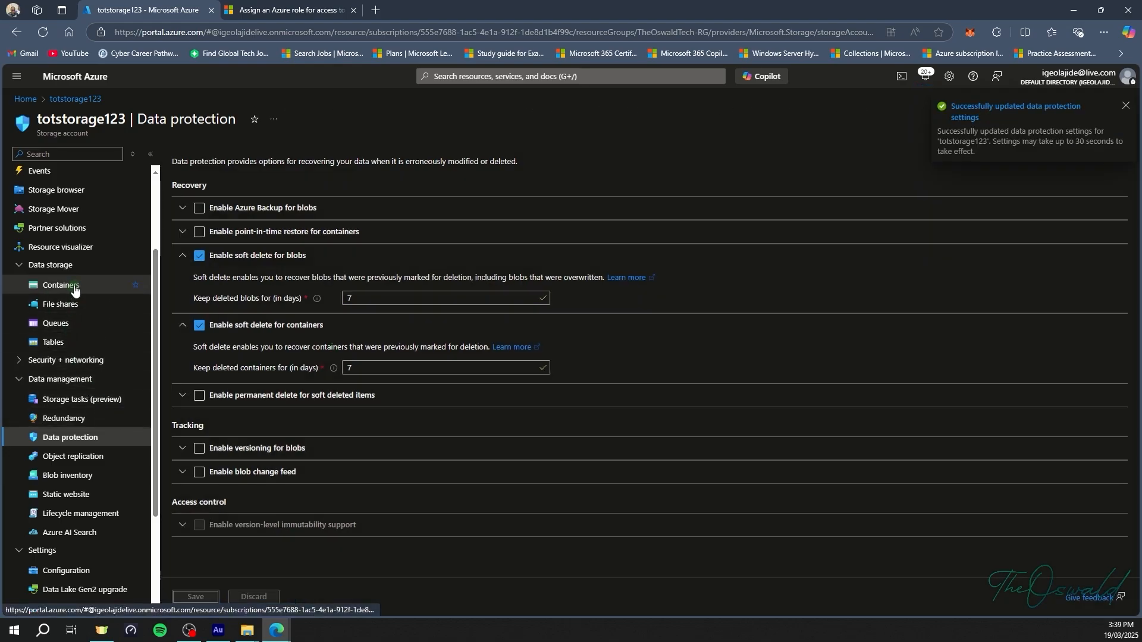
left_click(74, 288)
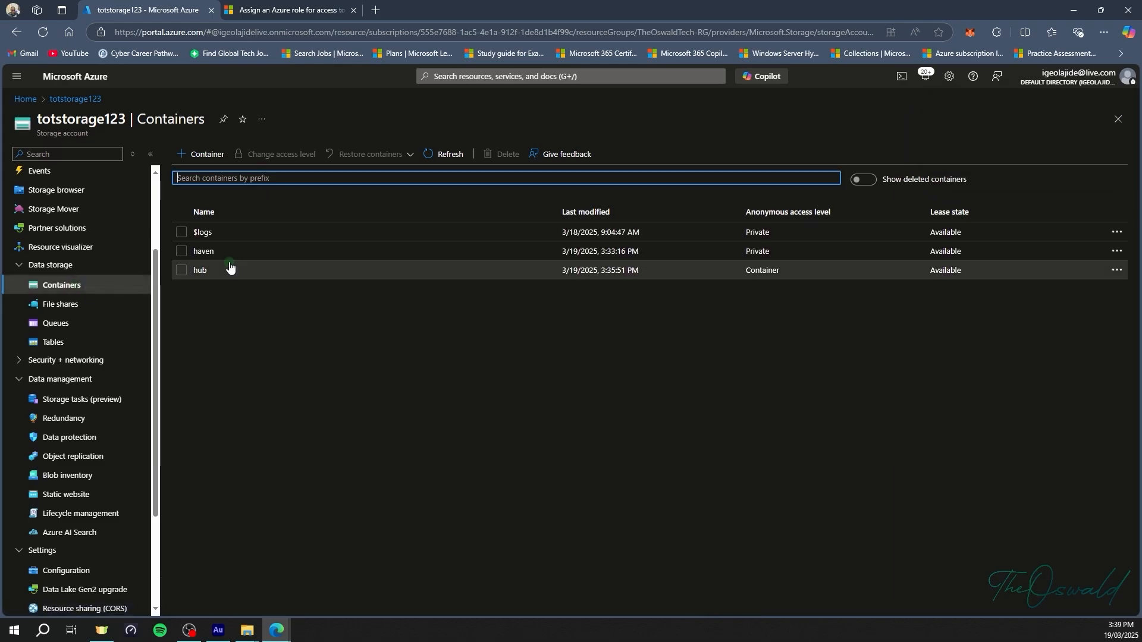
Delete fractions.jpg from the hub container and refresh, leaving seven blobs.
left_click(229, 267)
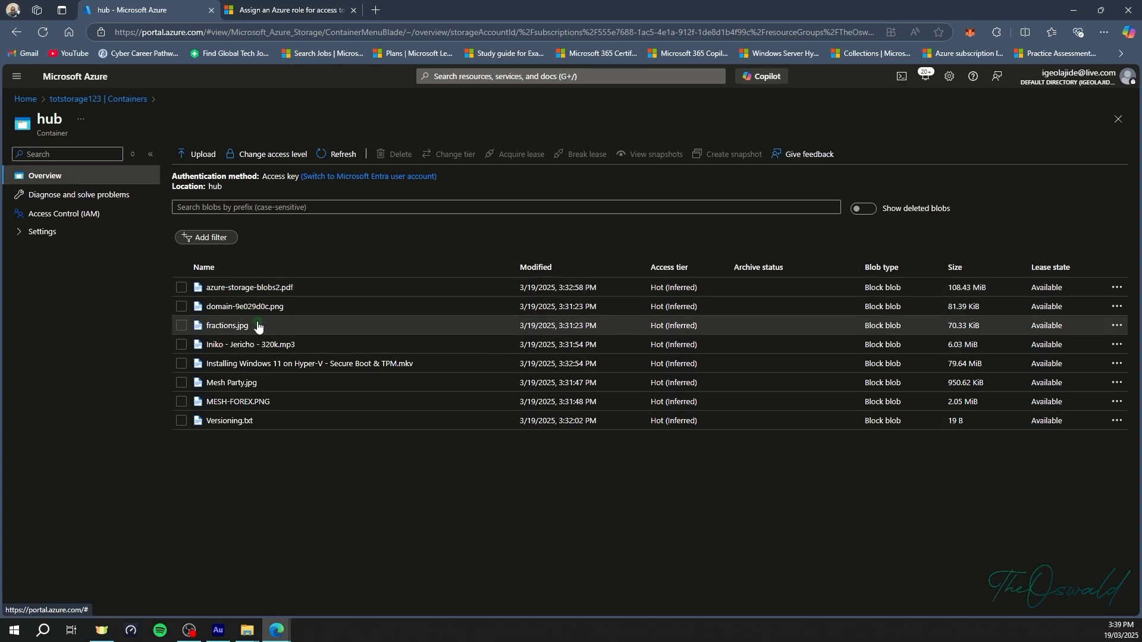
left_click(181, 325)
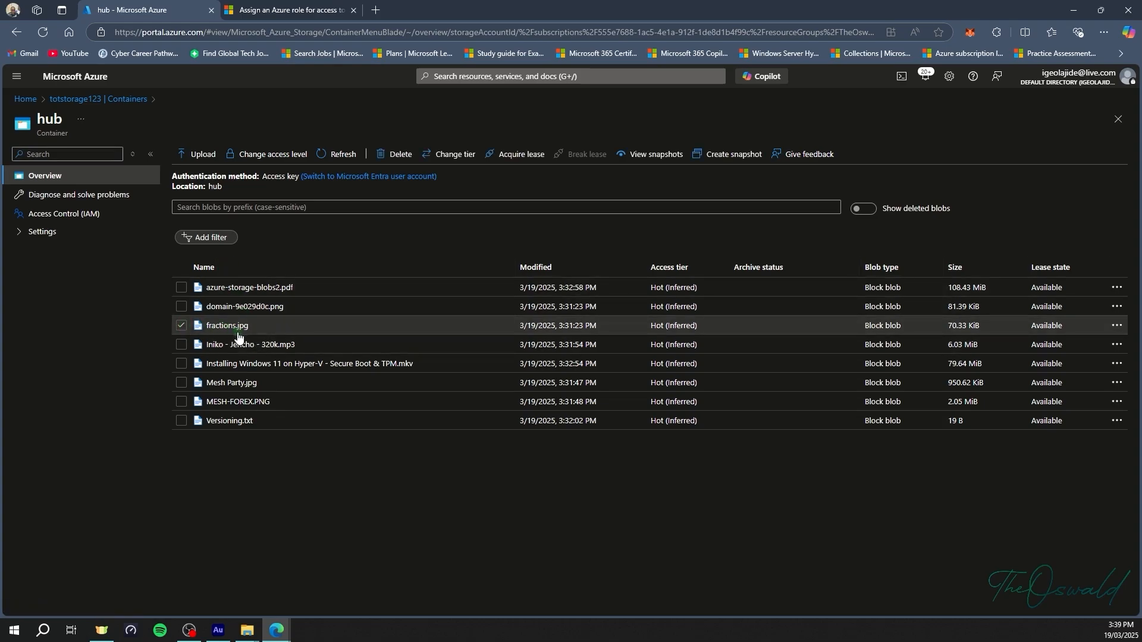
left_click(397, 155)
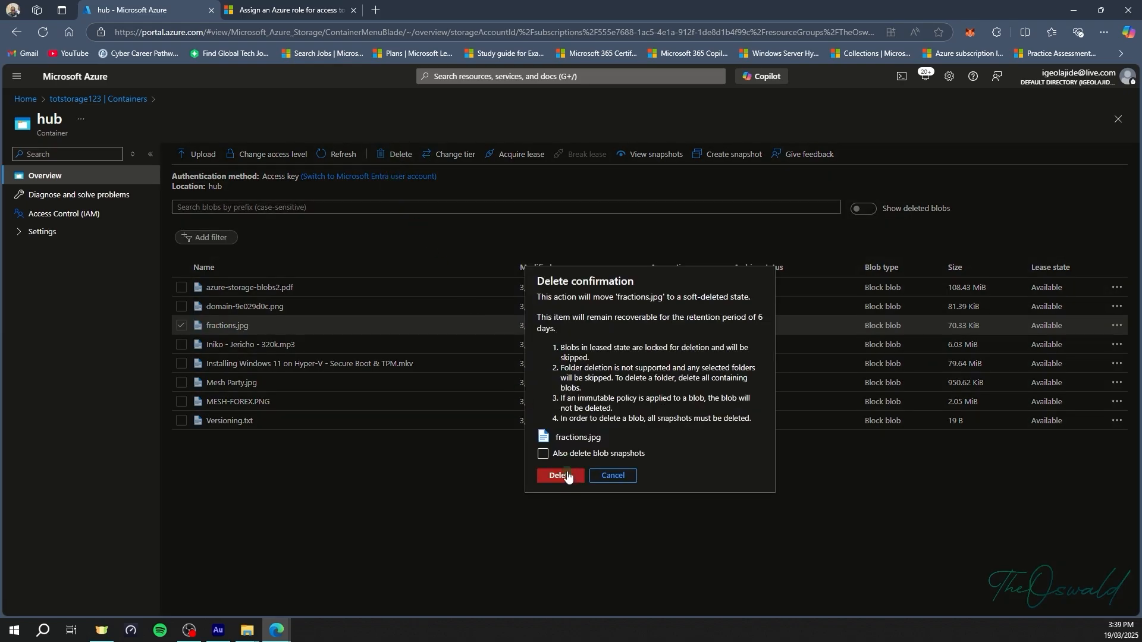
left_click(551, 471)
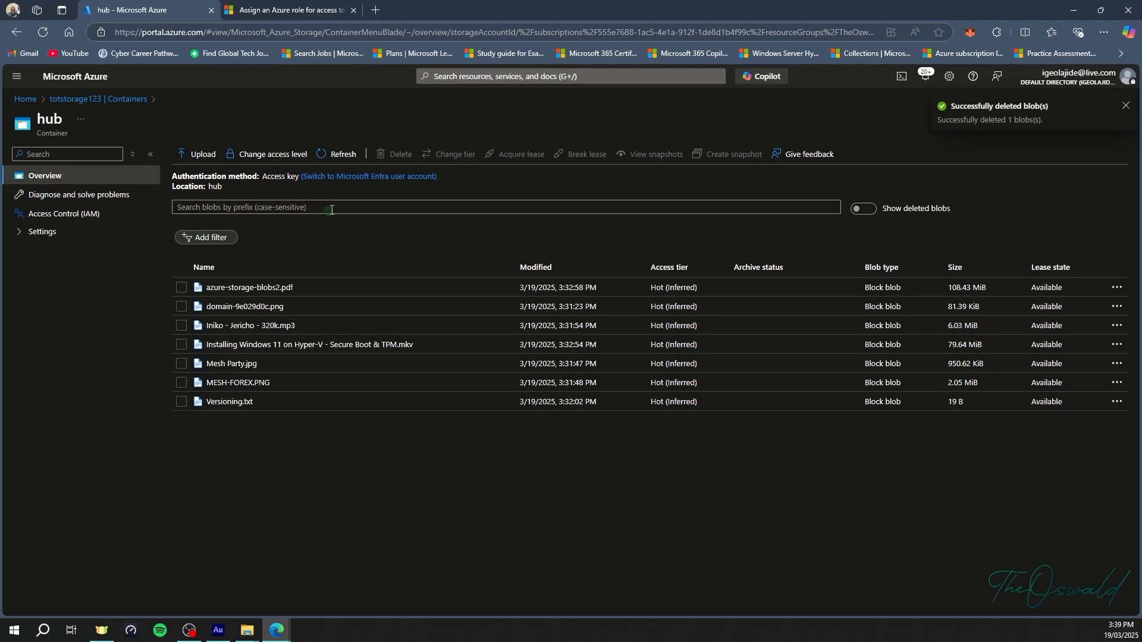
left_click(335, 154)
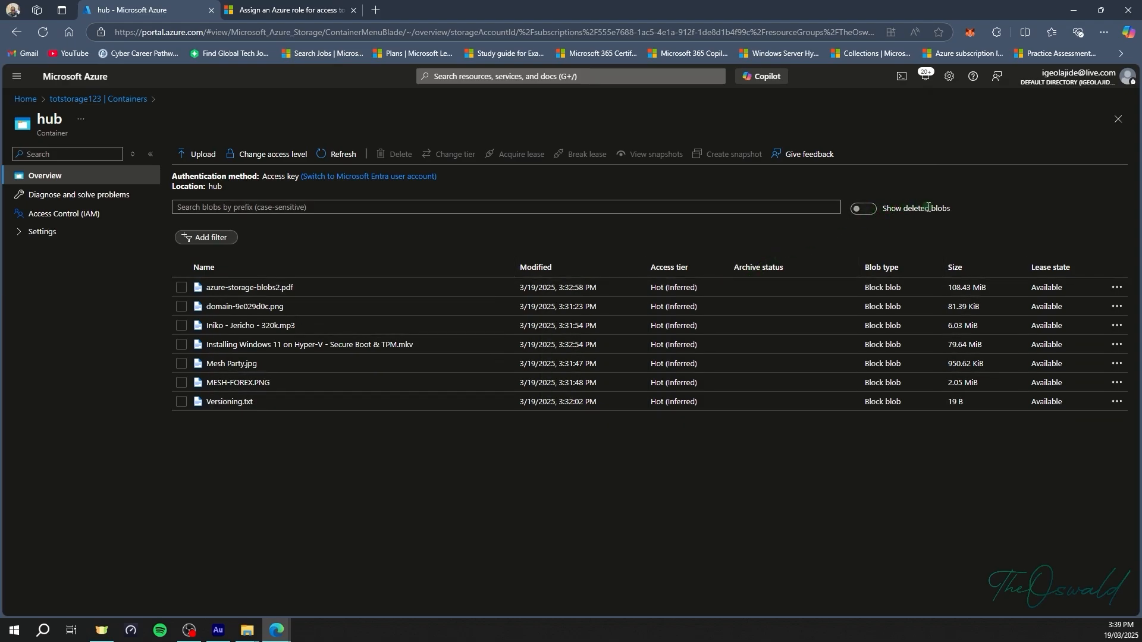
Show deleted blobs in hub and undelete fractions.jpg.
left_click(872, 211)
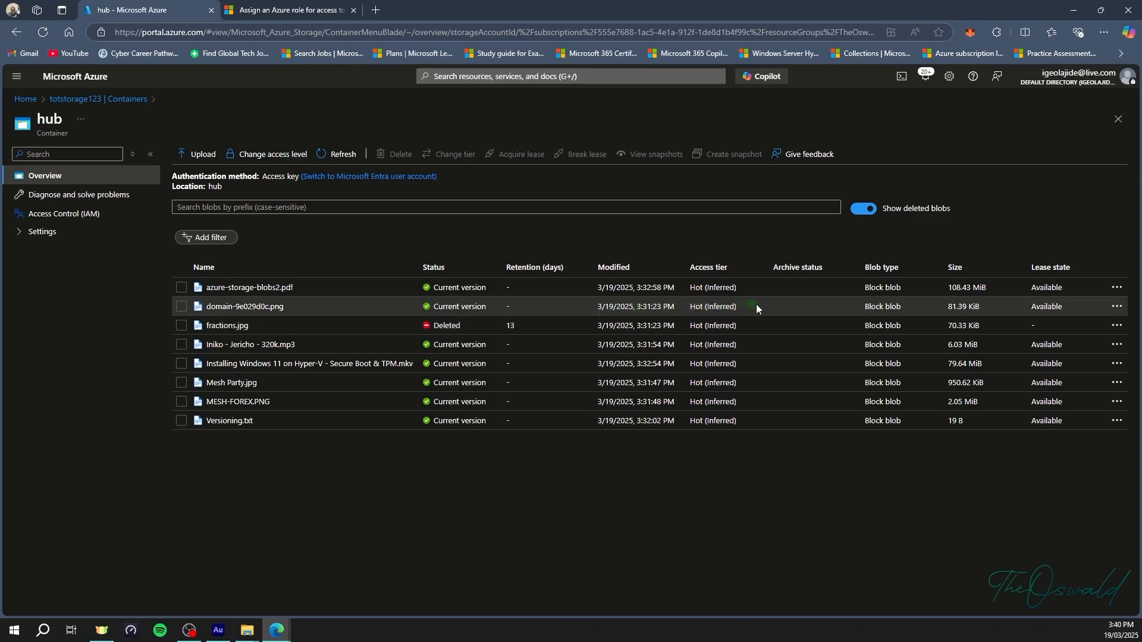
left_click(1117, 326)
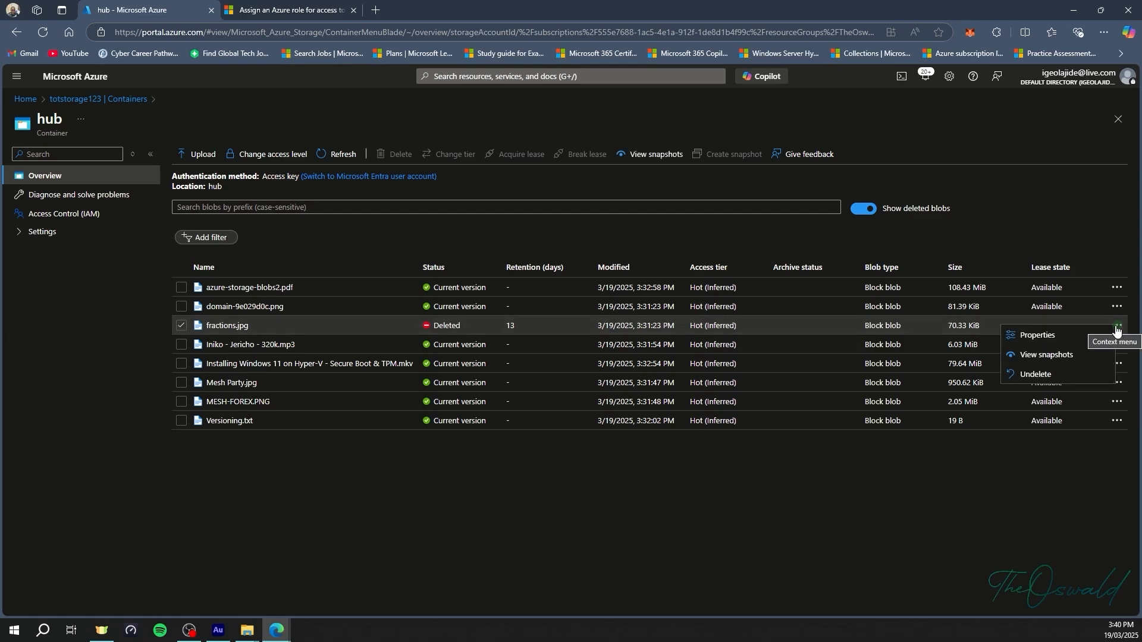
left_click(1034, 375)
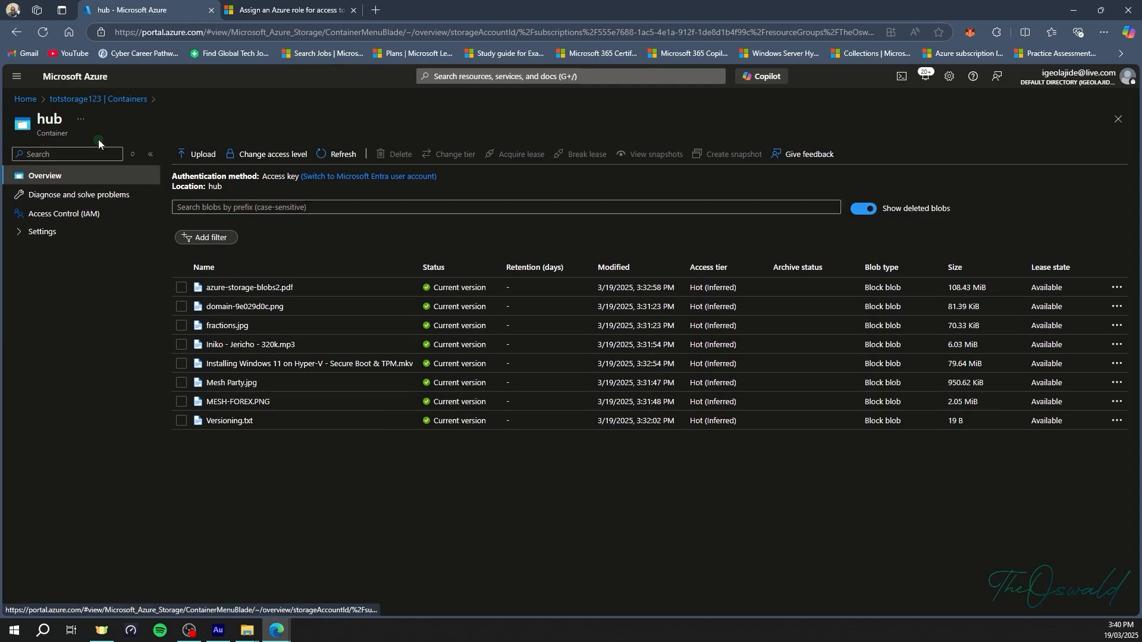
Select the haven container in totstorage123's Containers list and choose Delete.
left_click(95, 99)
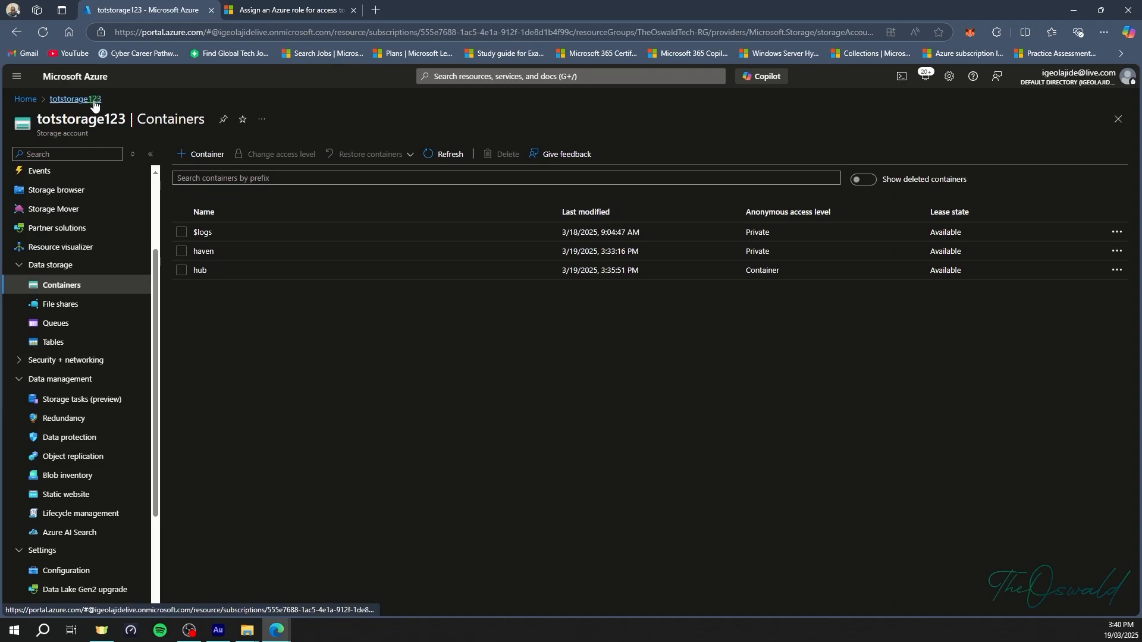
left_click(180, 251)
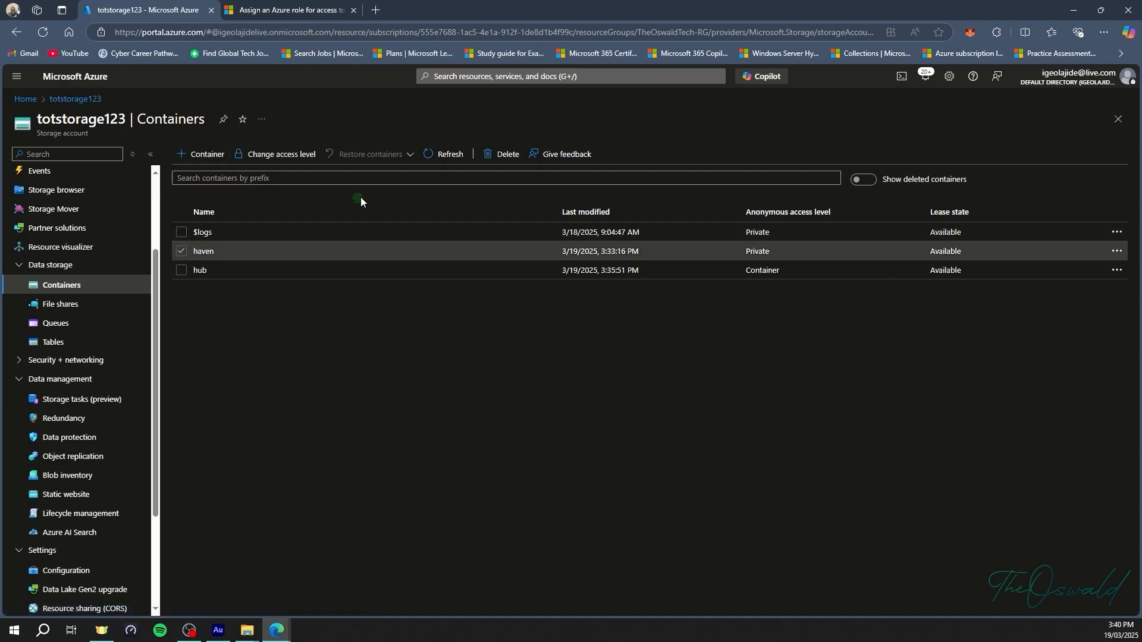
left_click(509, 154)
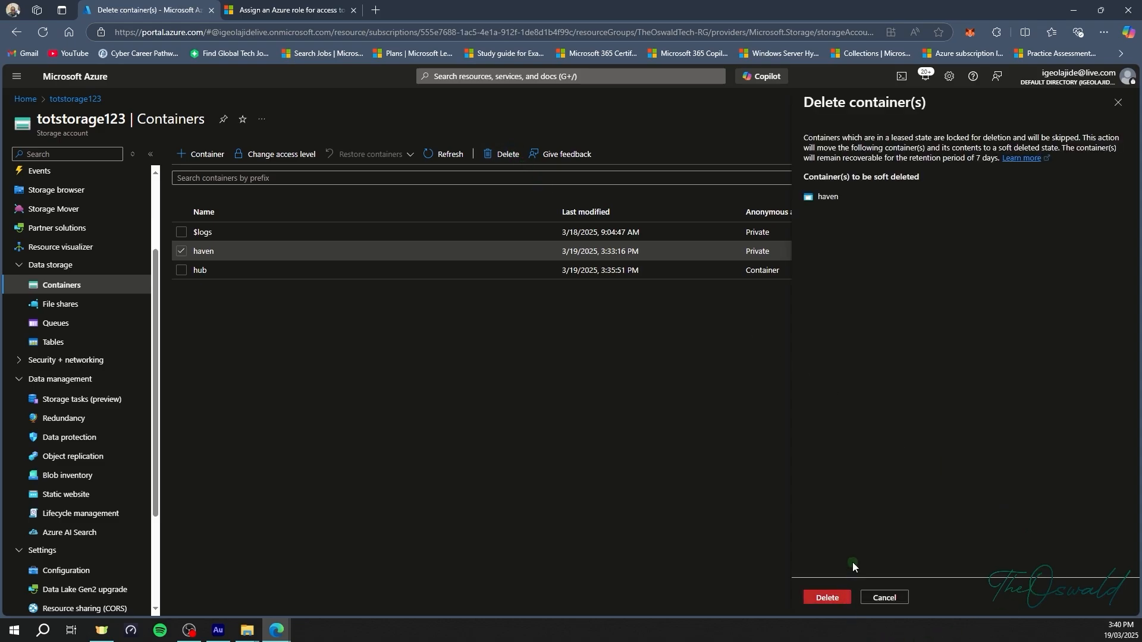
Confirm deleting the haven container and refresh, leaving $logs and hub.
left_click(839, 600)
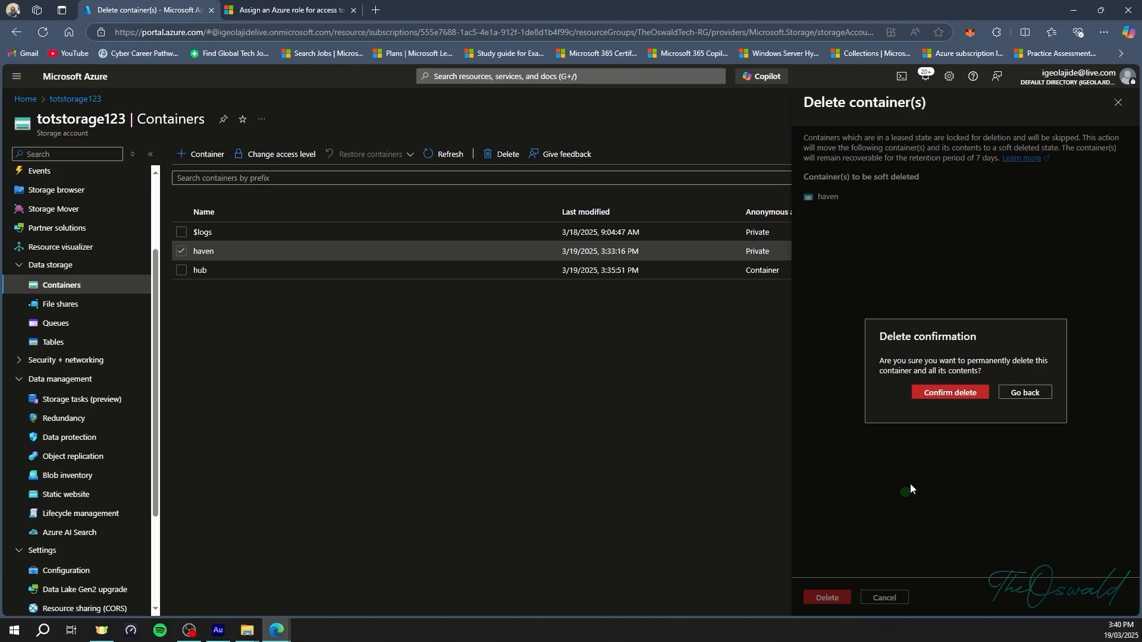
left_click(961, 395)
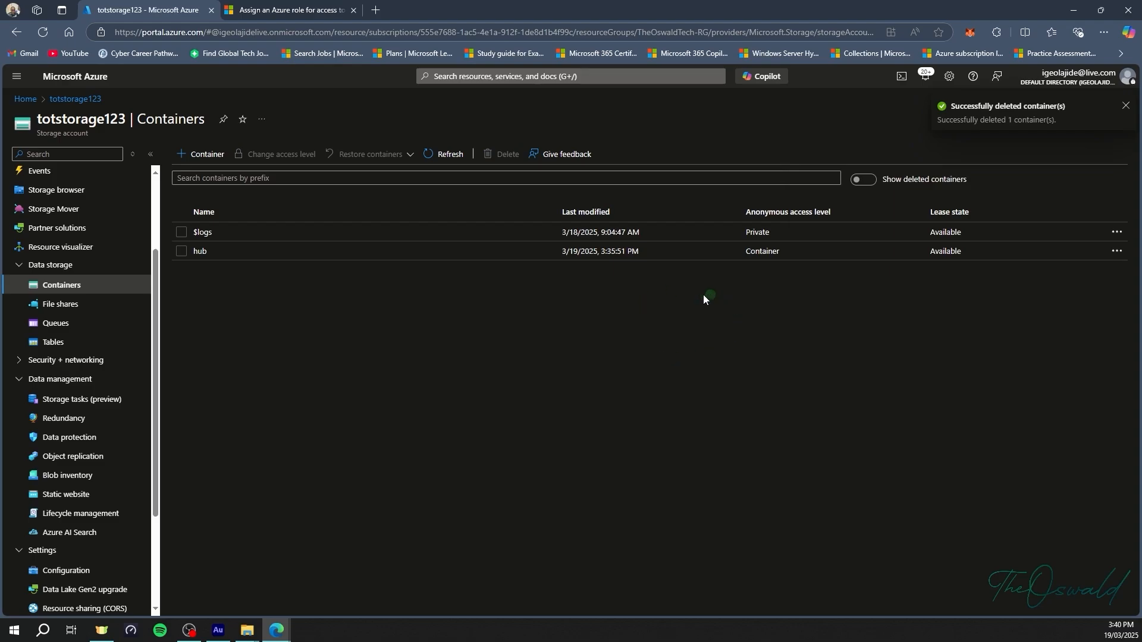
left_click(423, 150)
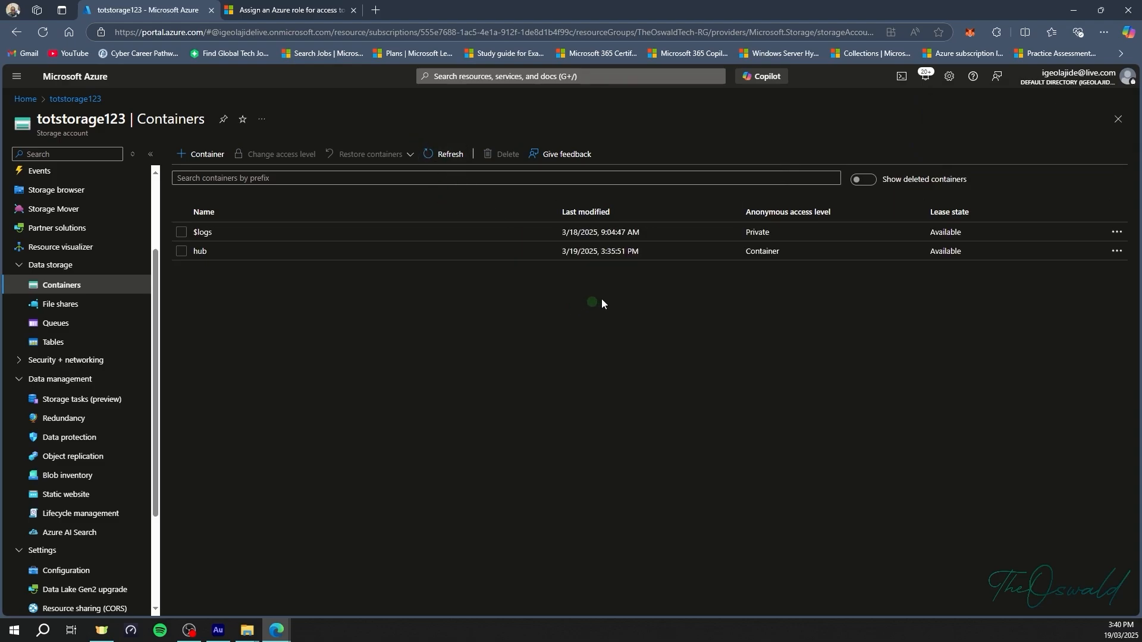
Show deleted containers, undelete haven, refresh, then hide deleted containers again.
left_click(865, 180)
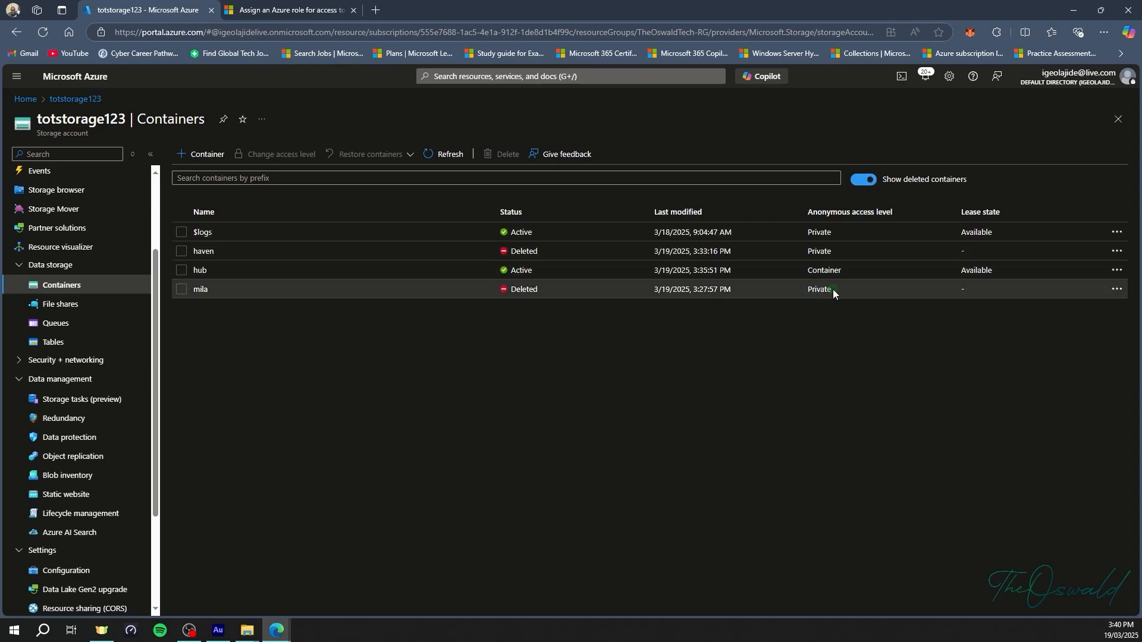
left_click(1113, 257)
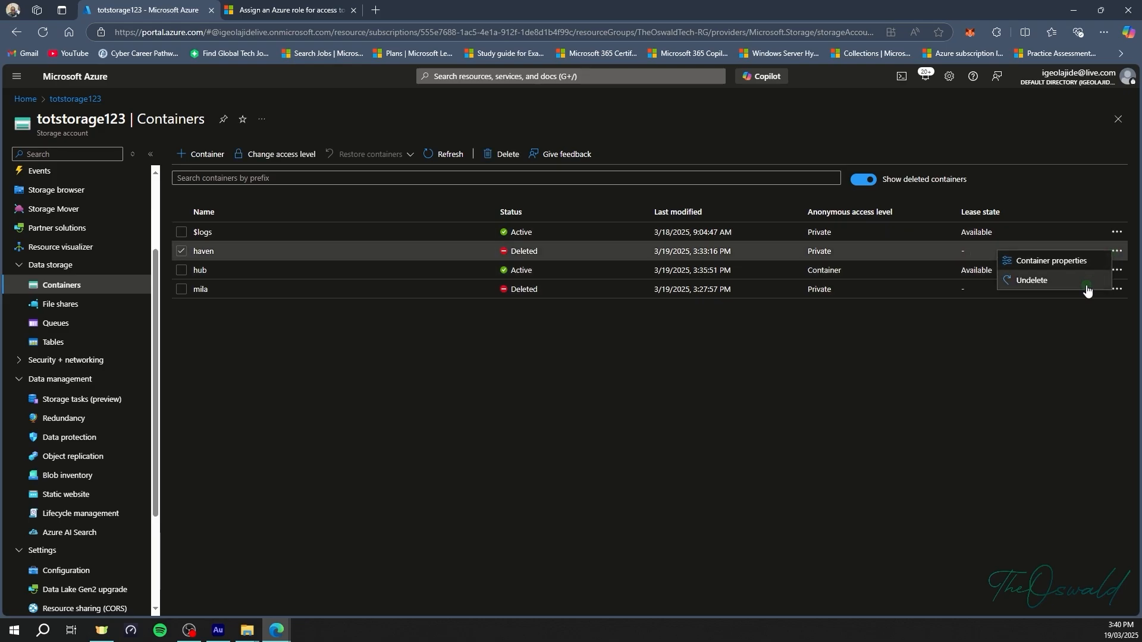
left_click(1080, 281)
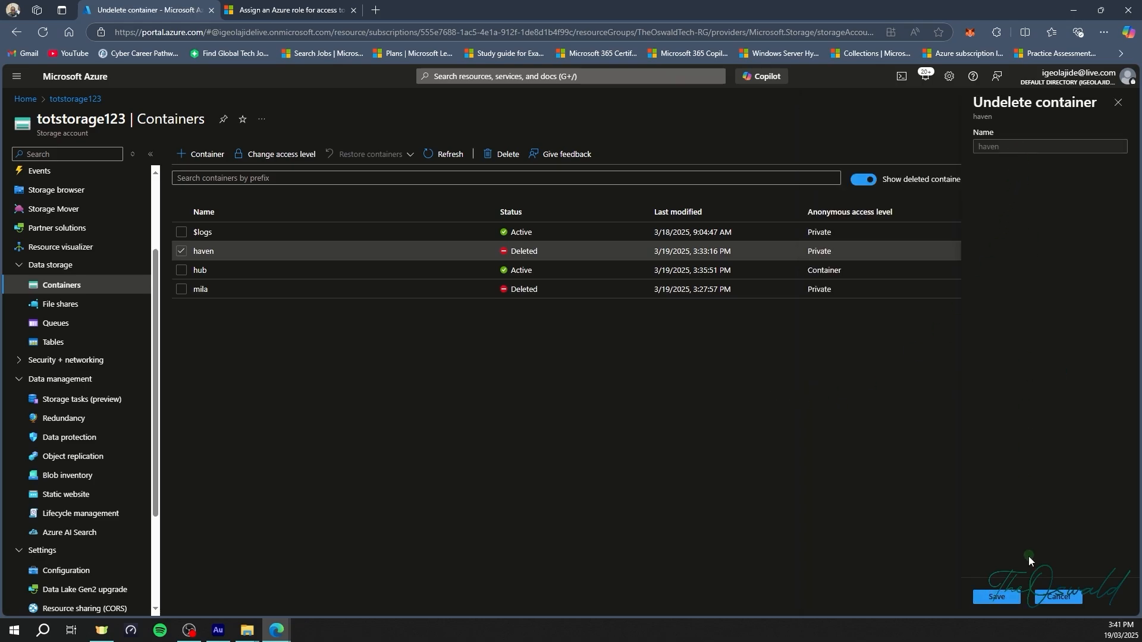
left_click(1000, 597)
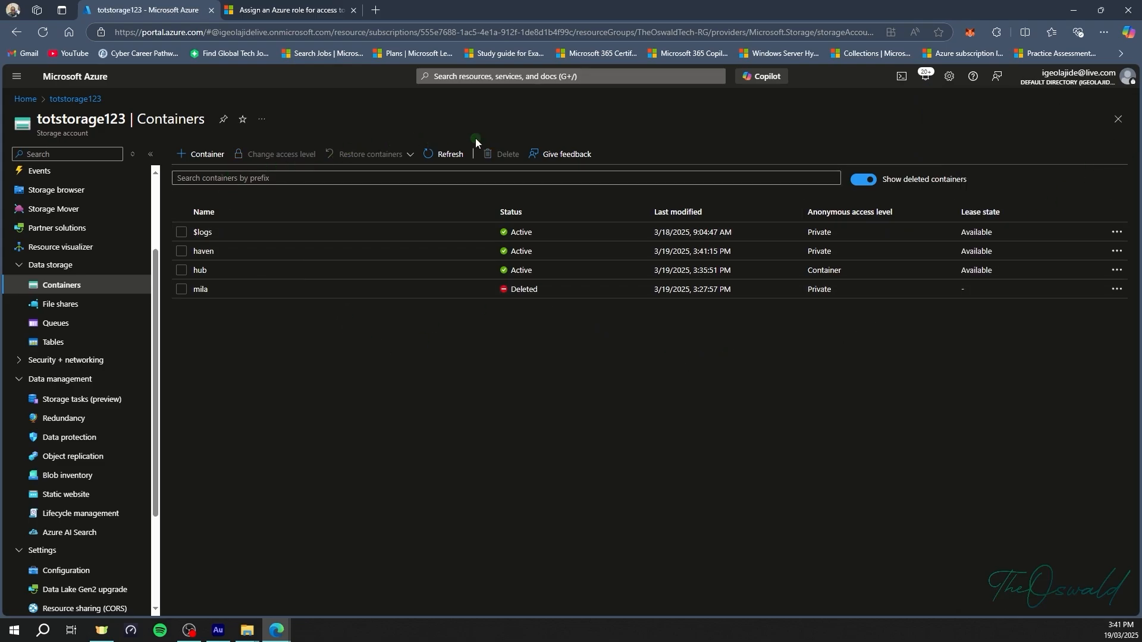
left_click(449, 152)
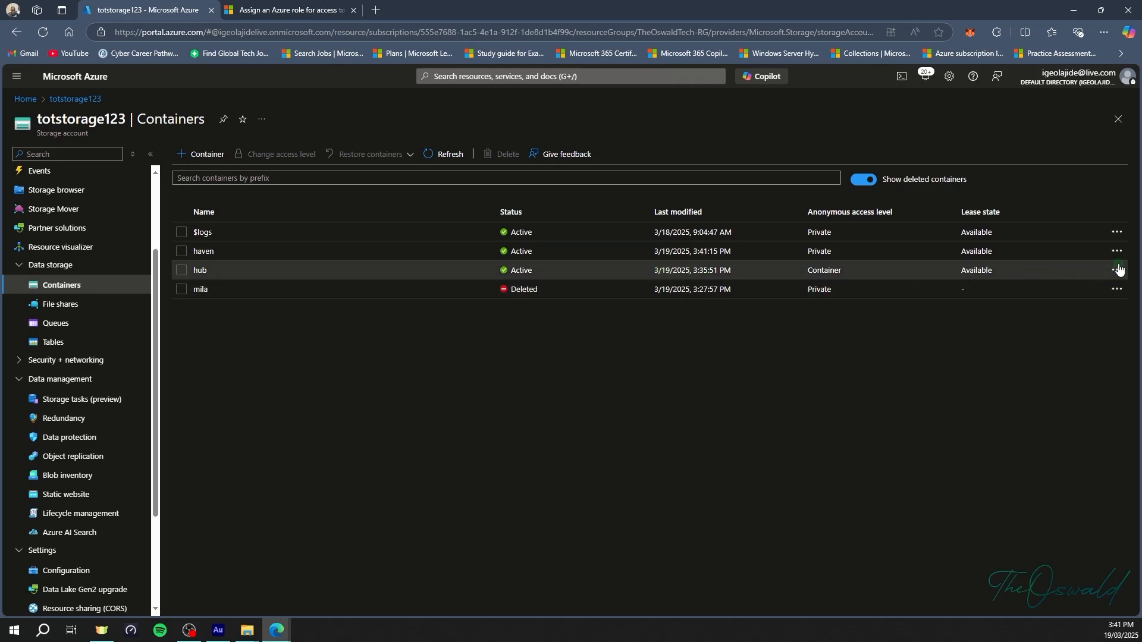
left_click(862, 179)
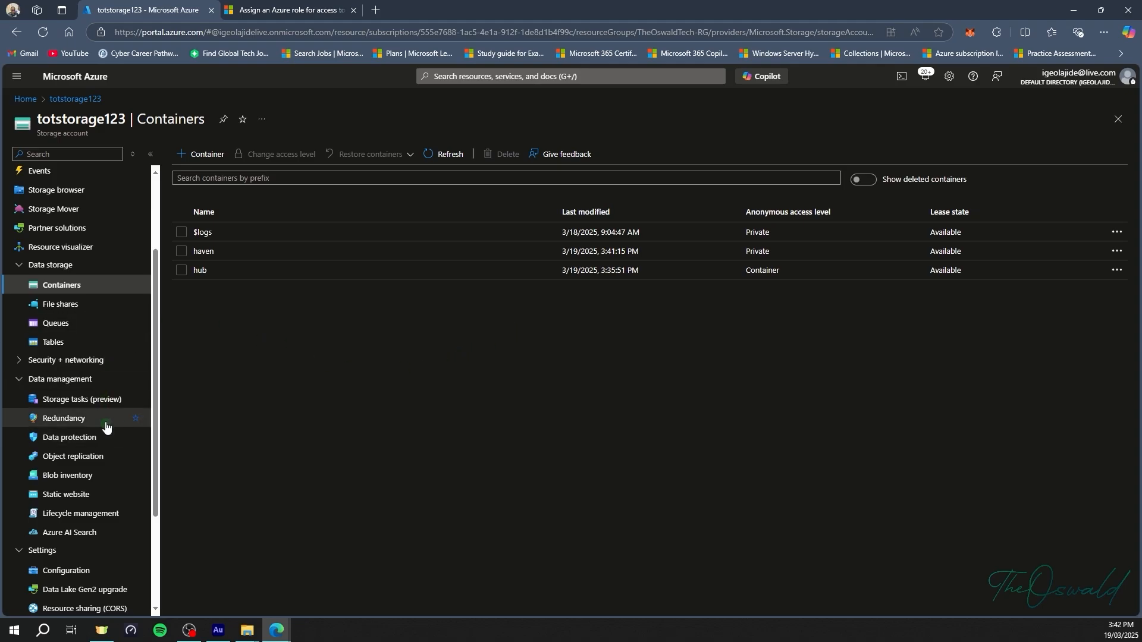
Tick Enable versioning for blobs on the Data protection page and expand its options.
left_click(89, 438)
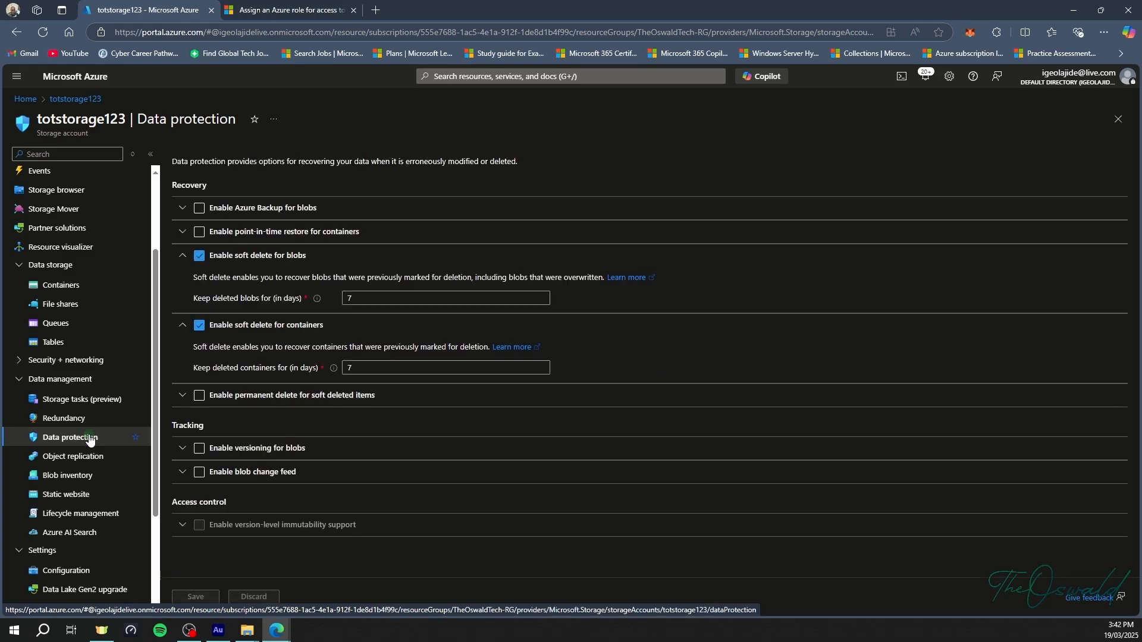
left_click(237, 448)
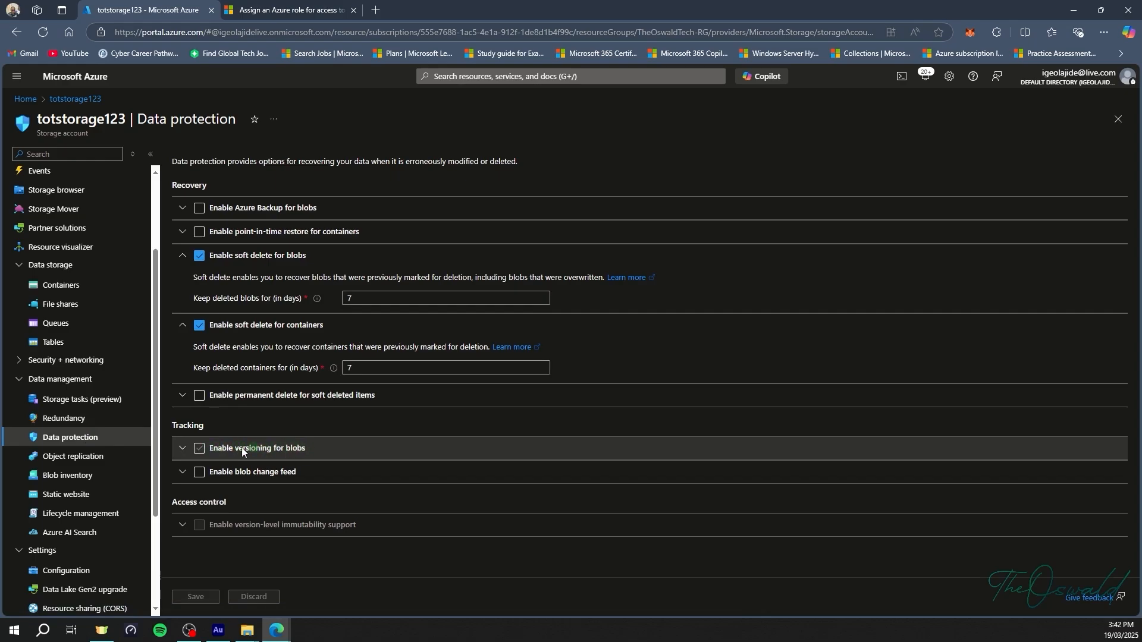
left_click(200, 449)
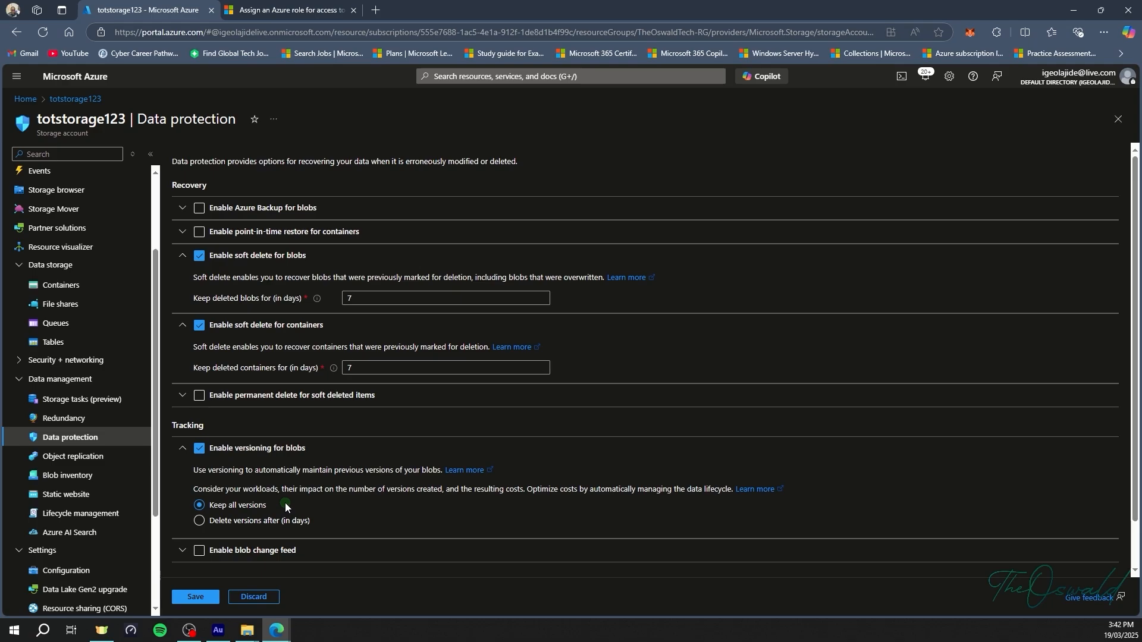
Set blob versions to be deleted after 7 days and save the data protection settings.
left_click(251, 521)
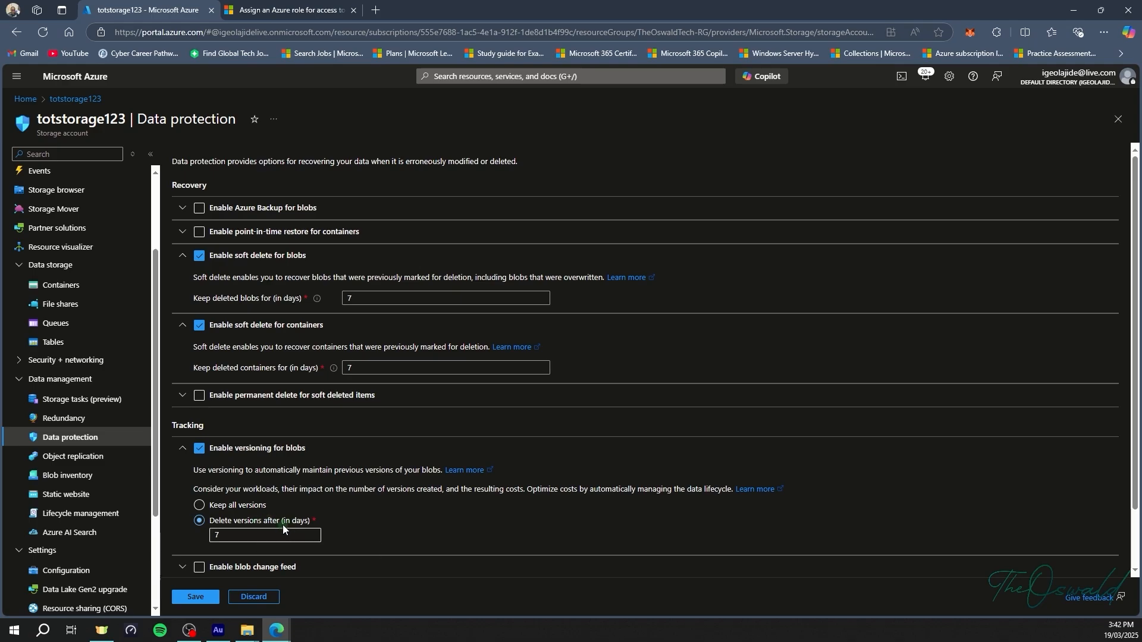
left_click(218, 506)
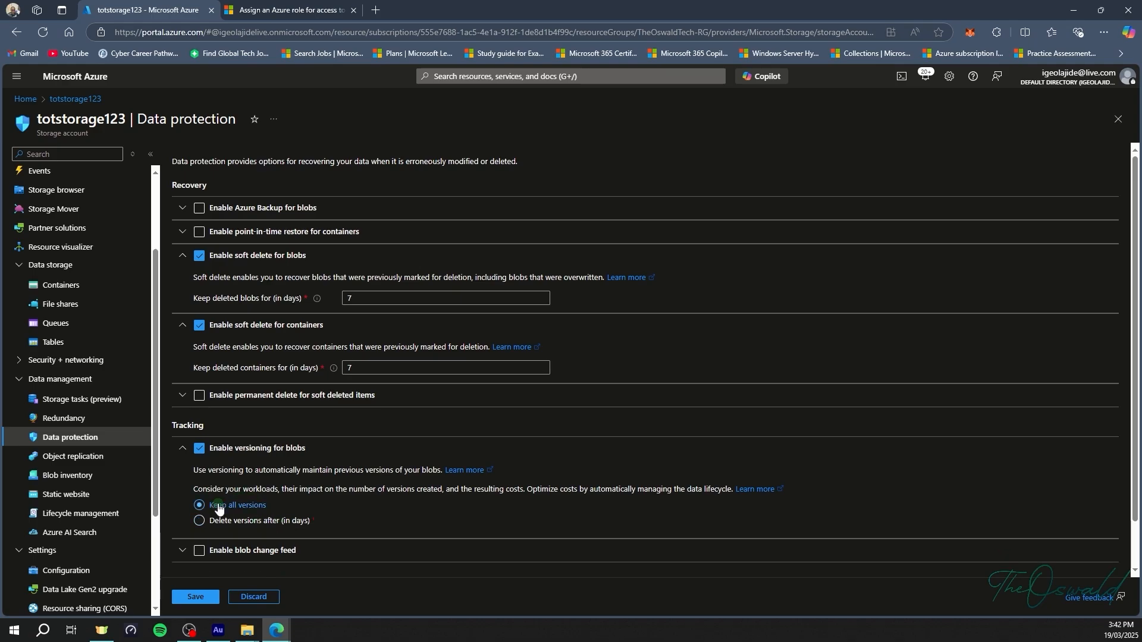
left_click(250, 523)
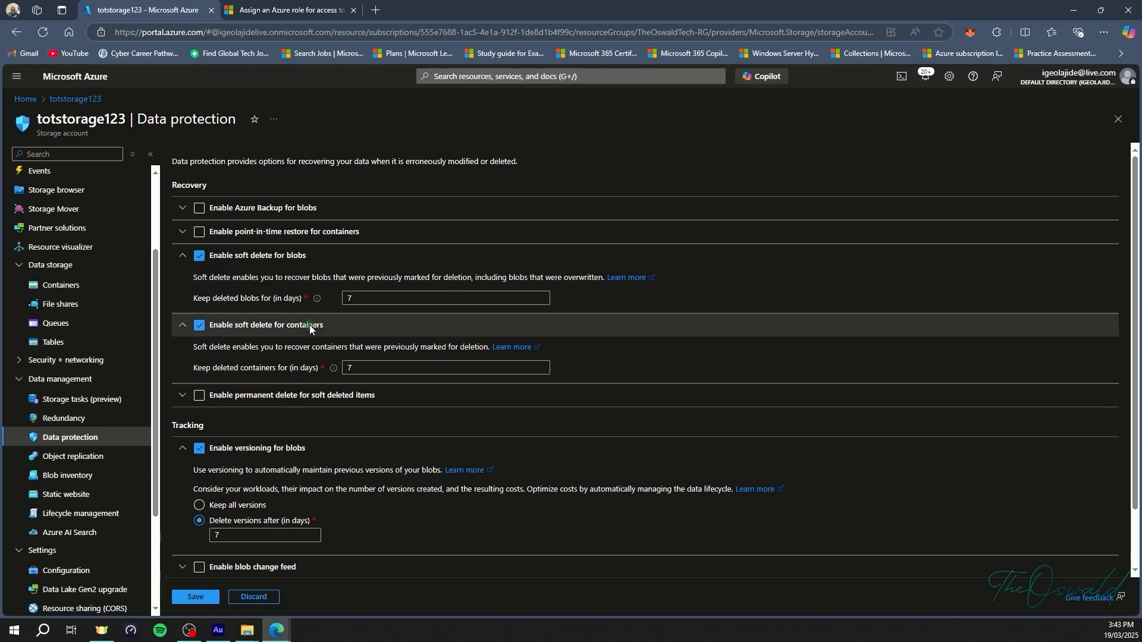
left_click(202, 602)
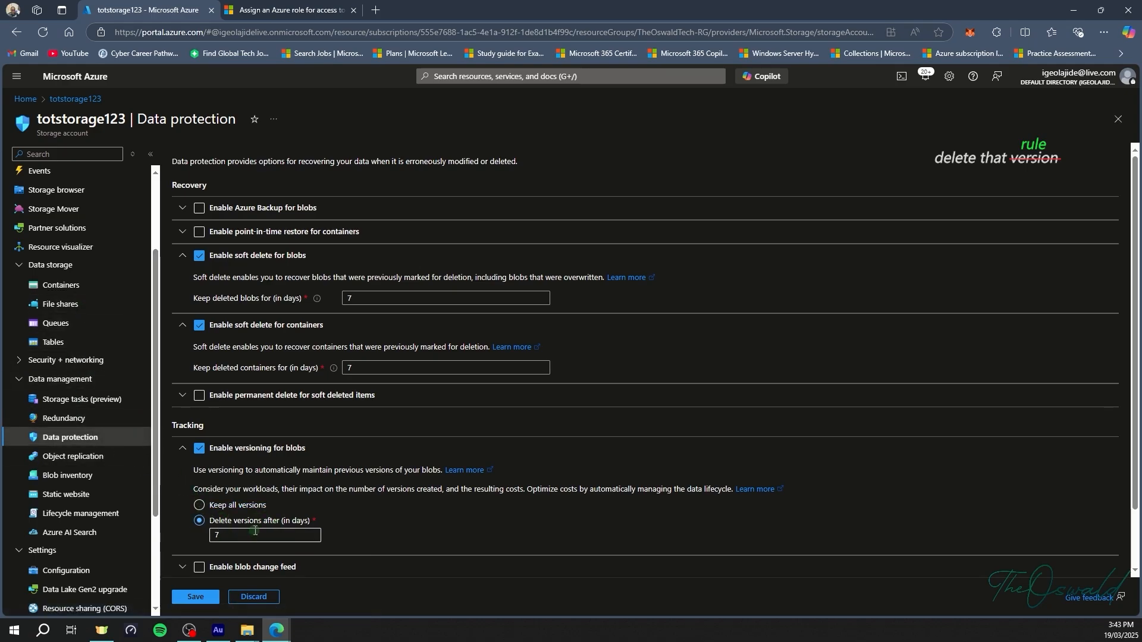
left_click(214, 600)
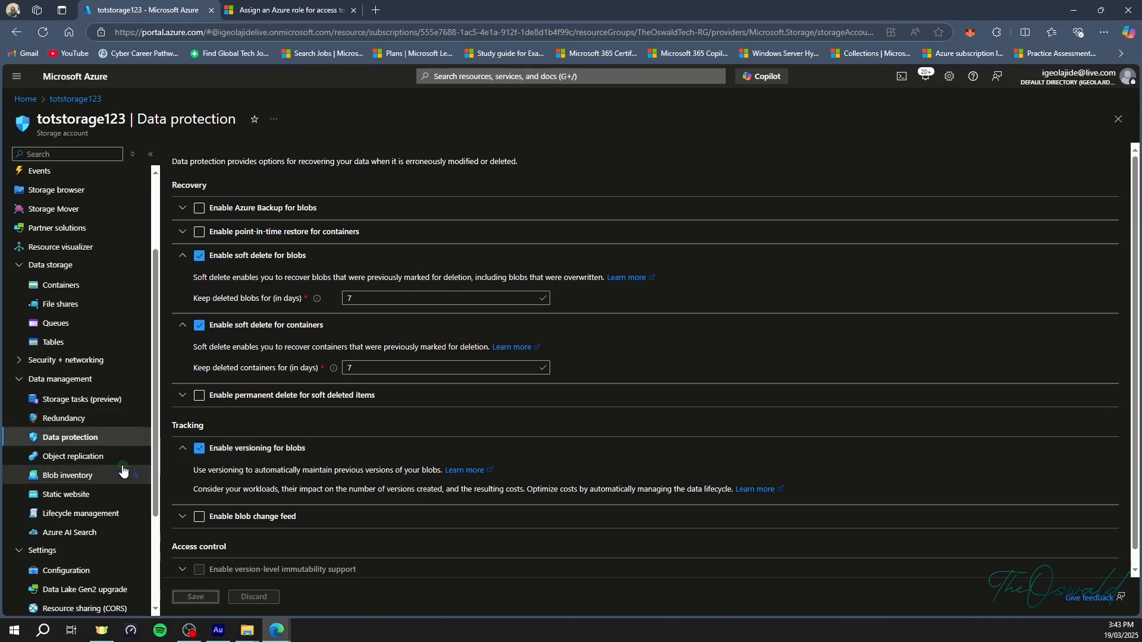
Review the Data protection and Lifecycle management pages, then open the Containers list.
left_click(86, 514)
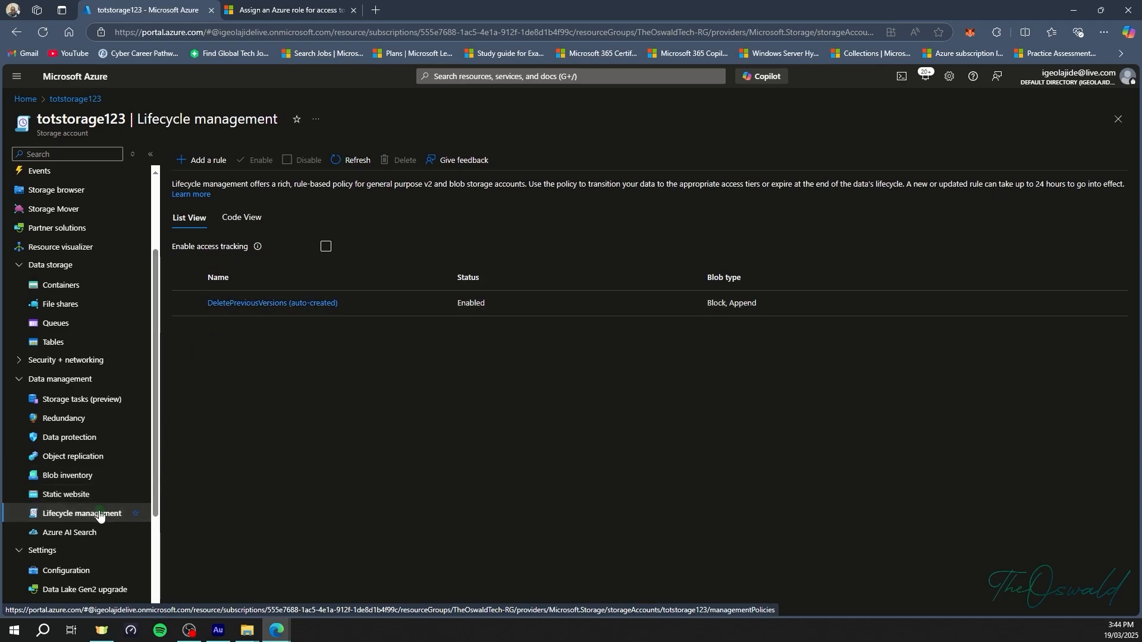
left_click(92, 440)
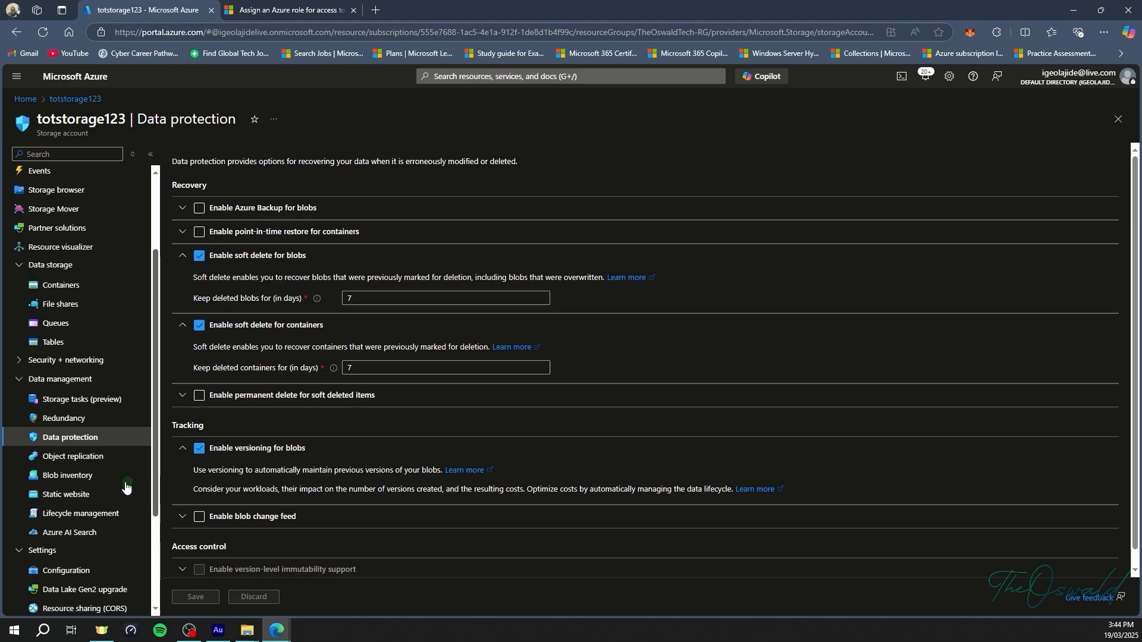
left_click(92, 513)
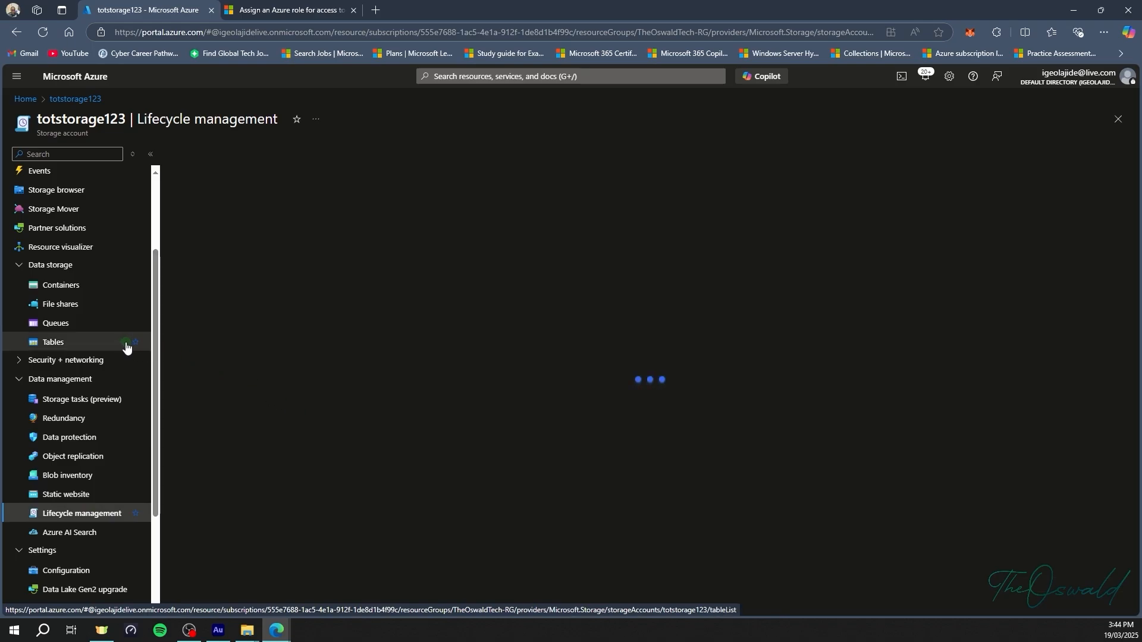
left_click(70, 291)
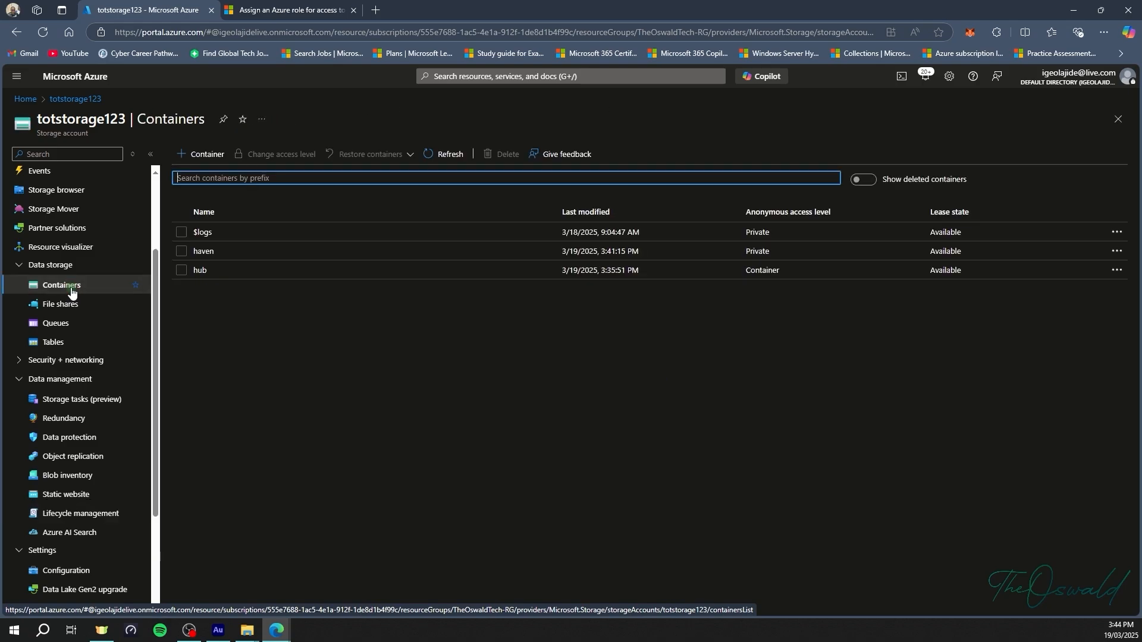
Open Versioning.txt in the hub container and load its URL in a new tab, showing 'This is version 1'.
left_click(317, 271)
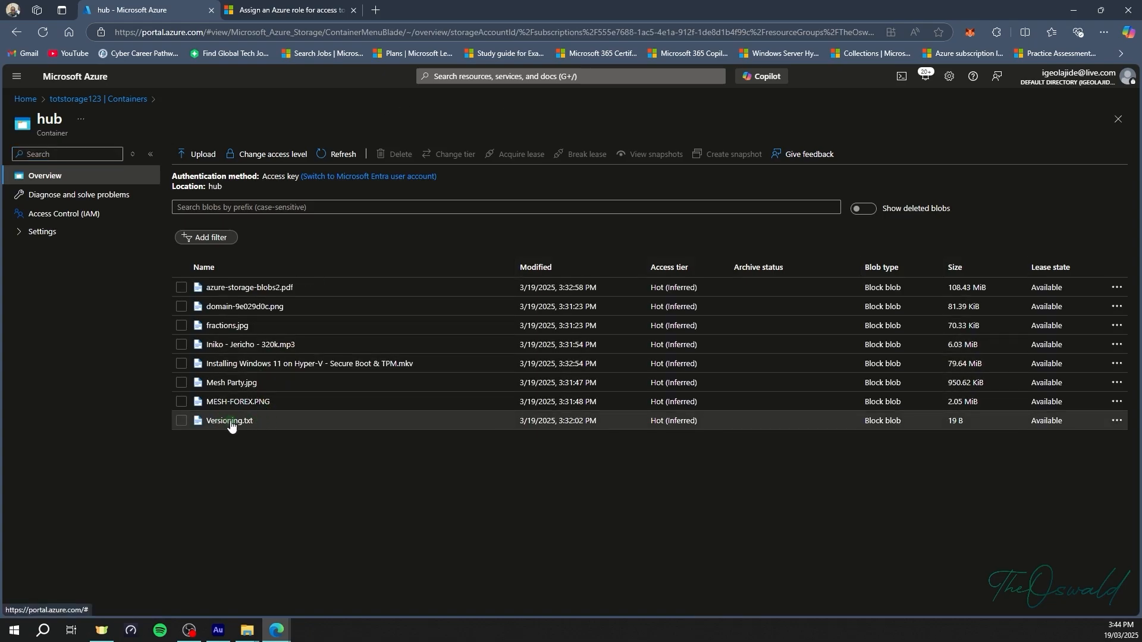
left_click(231, 422)
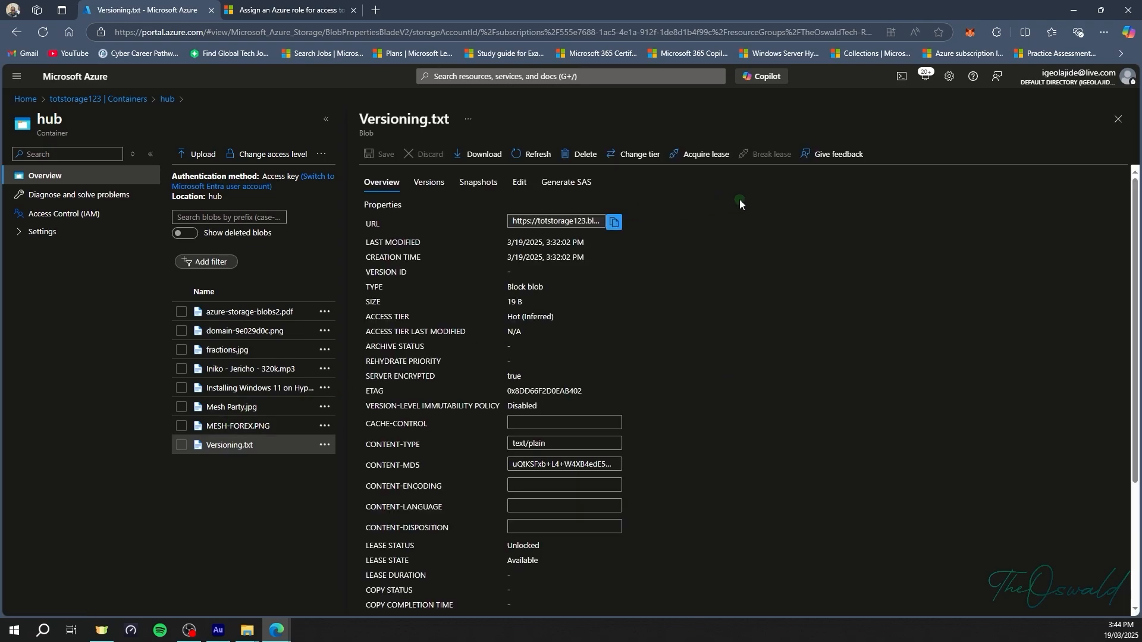
left_click(614, 222)
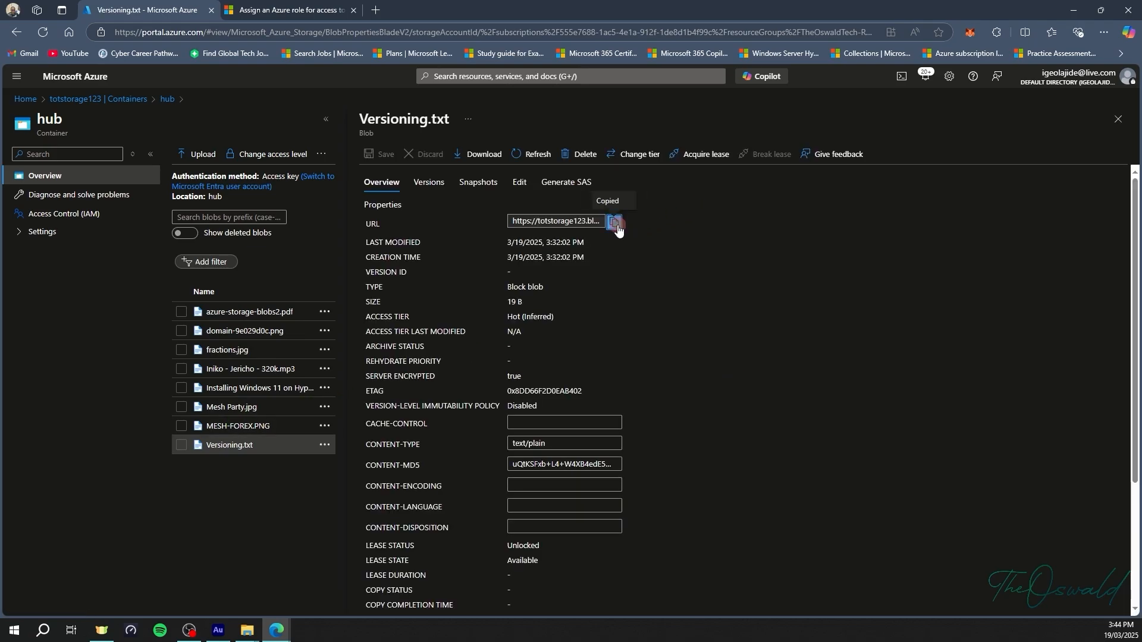
left_click(375, 10)
key("ctrl+v")
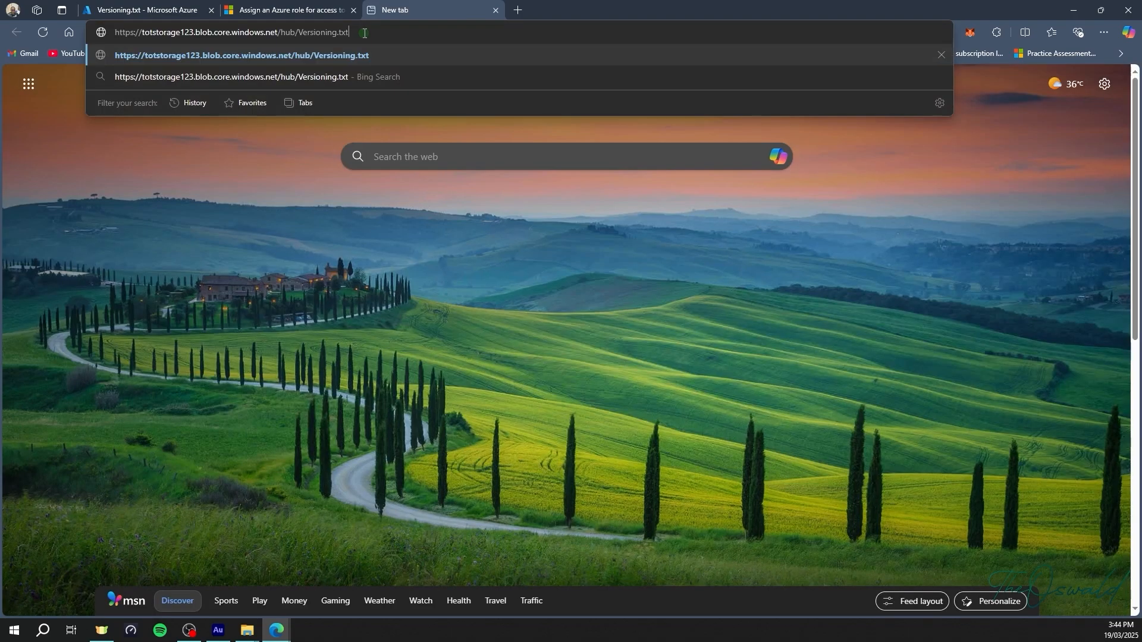
key("Return")
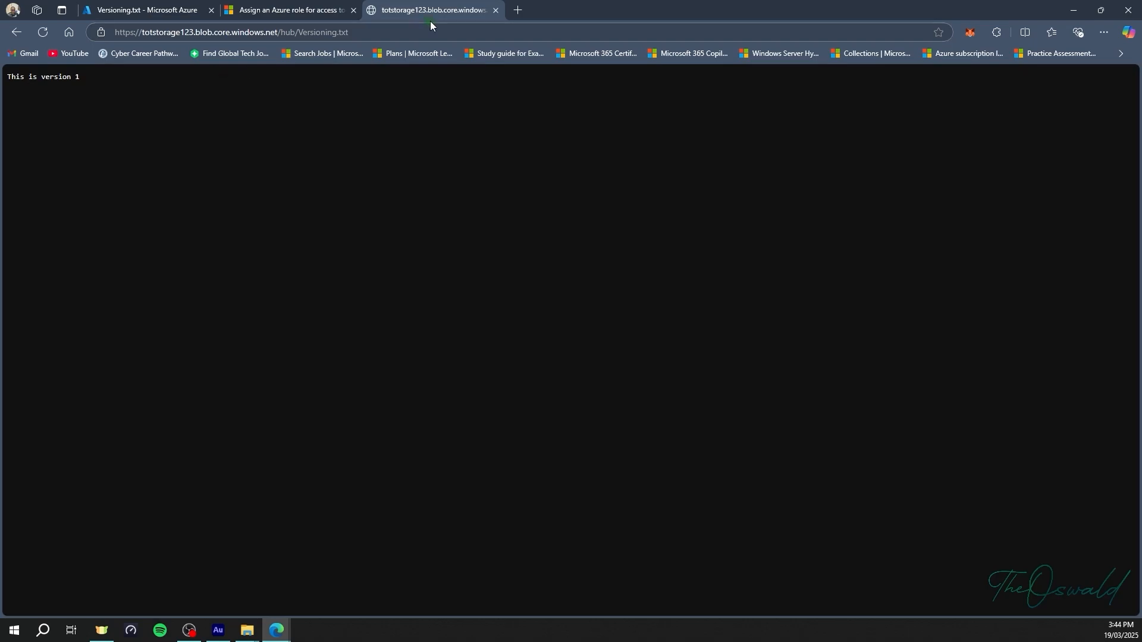
left_click(184, 12)
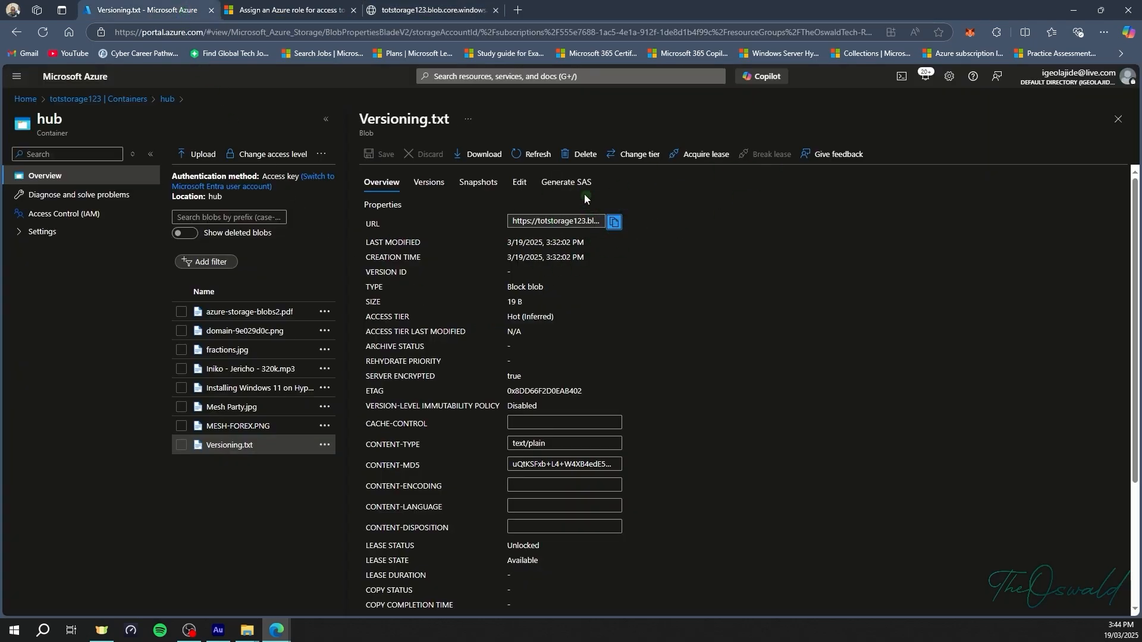
Change Versioning.txt's text to 'This is version 2', save it, and confirm one earlier version is listed.
left_click(496, 10)
left_click(431, 184)
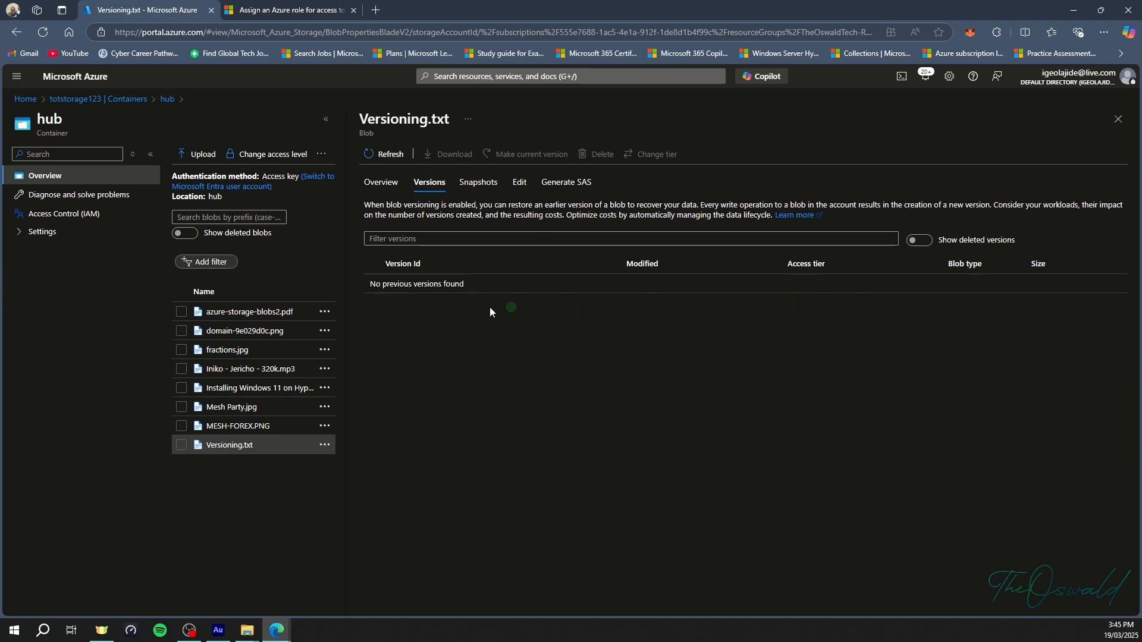
left_click(519, 182)
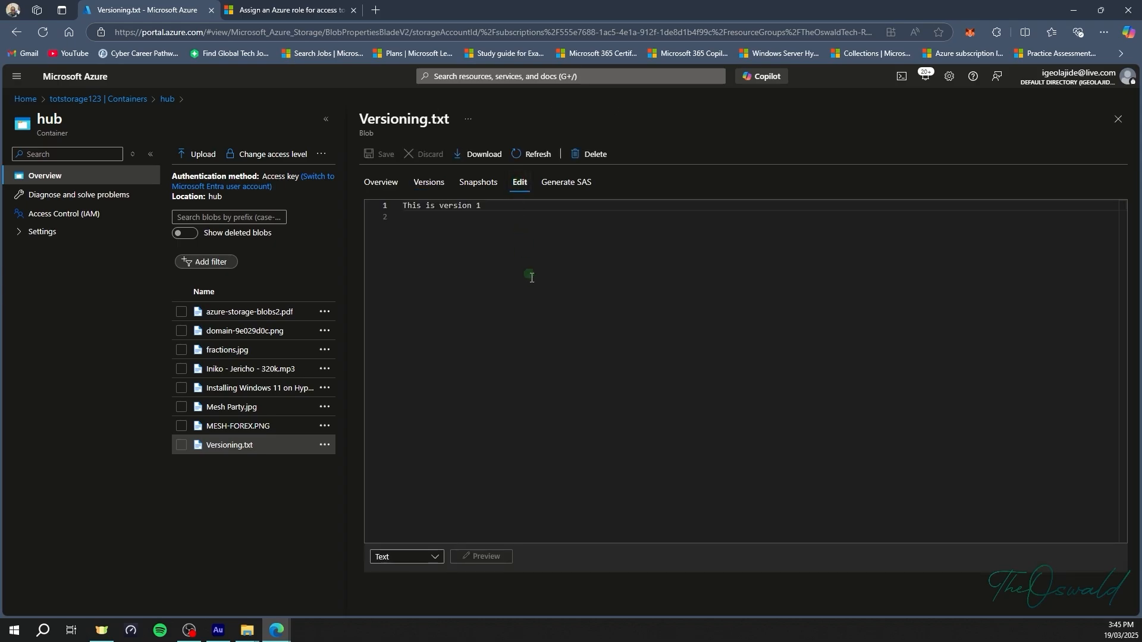
left_click(485, 208)
key("BackSpace")
type("2")
left_click(373, 152)
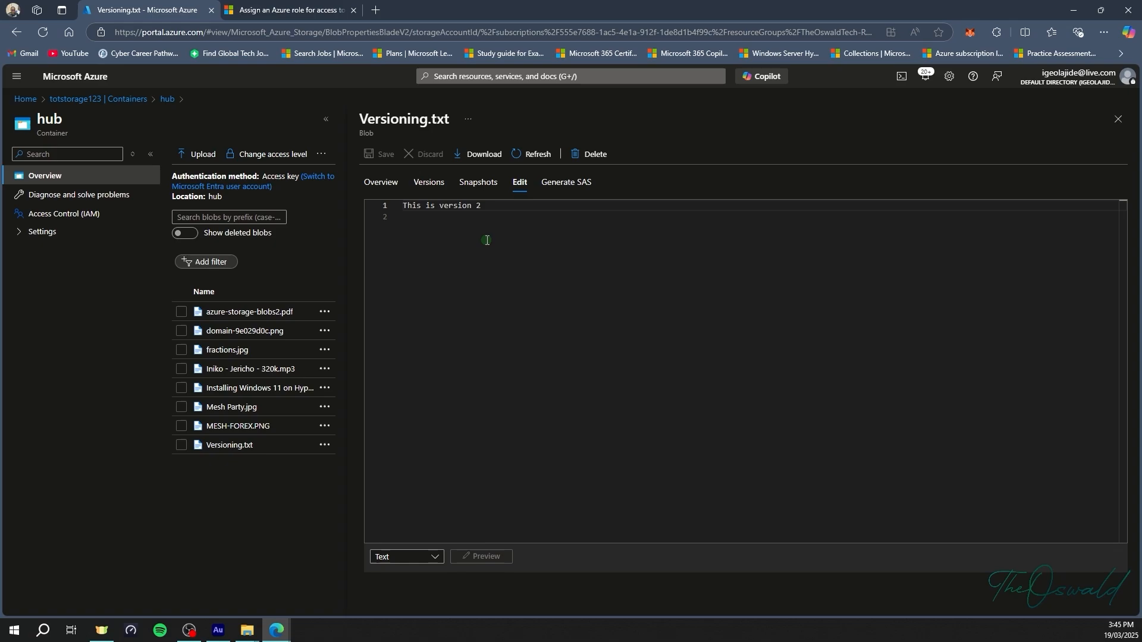
left_click(430, 184)
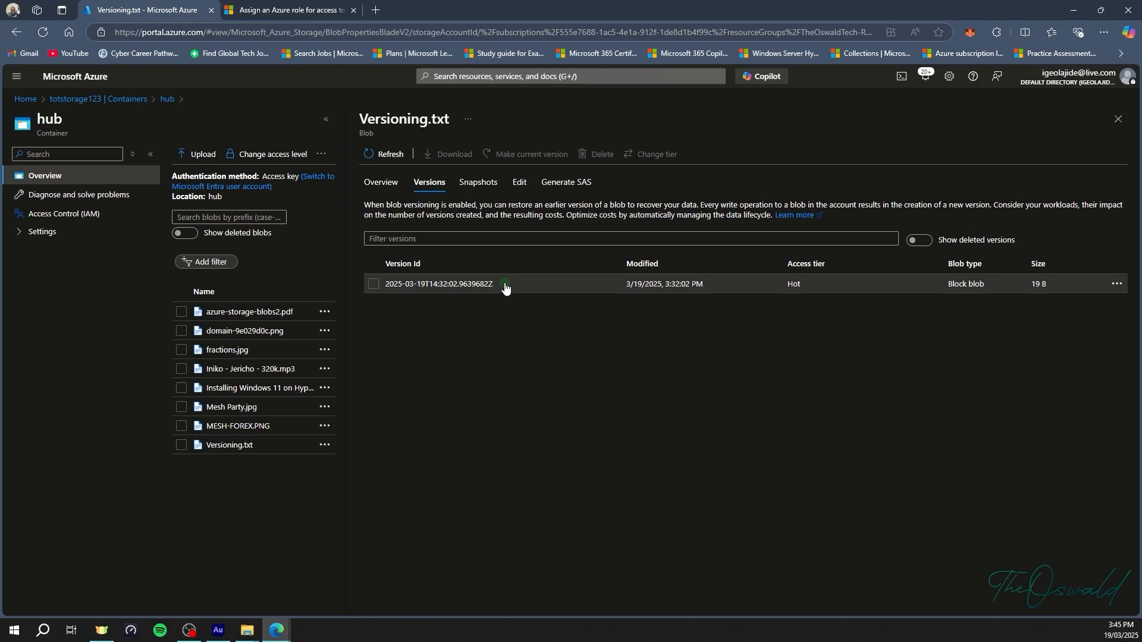
Load Versioning.txt's URL again in a new tab to confirm it reads 'This is version 2'.
left_click(387, 183)
left_click(613, 221)
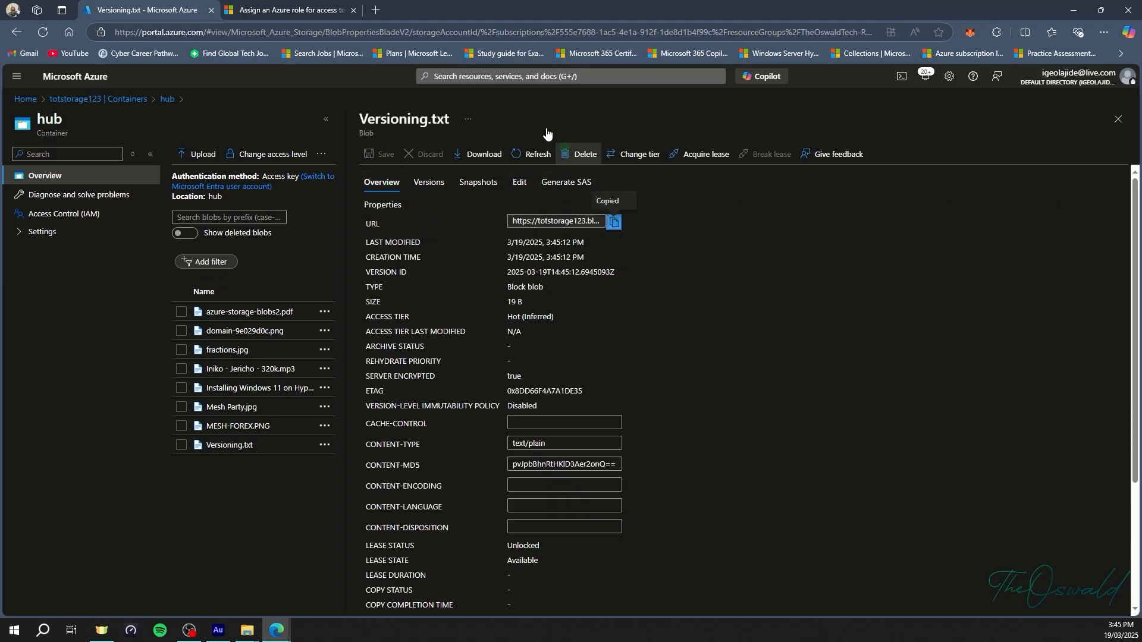
left_click(378, 15)
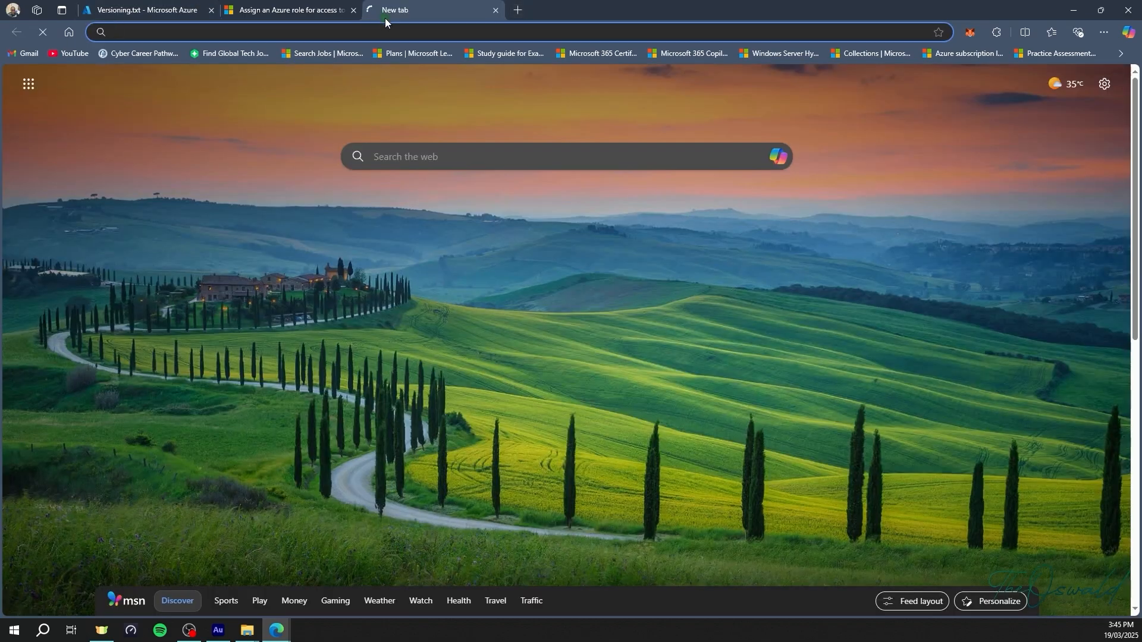
key("ctrl+v")
key("Return")
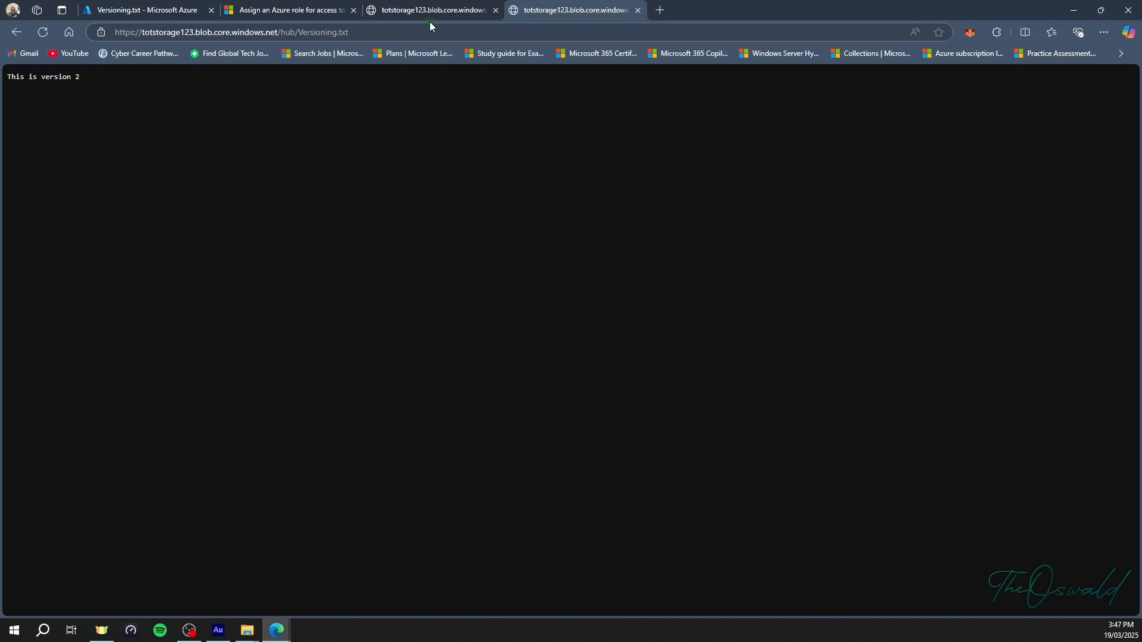
left_click(178, 8)
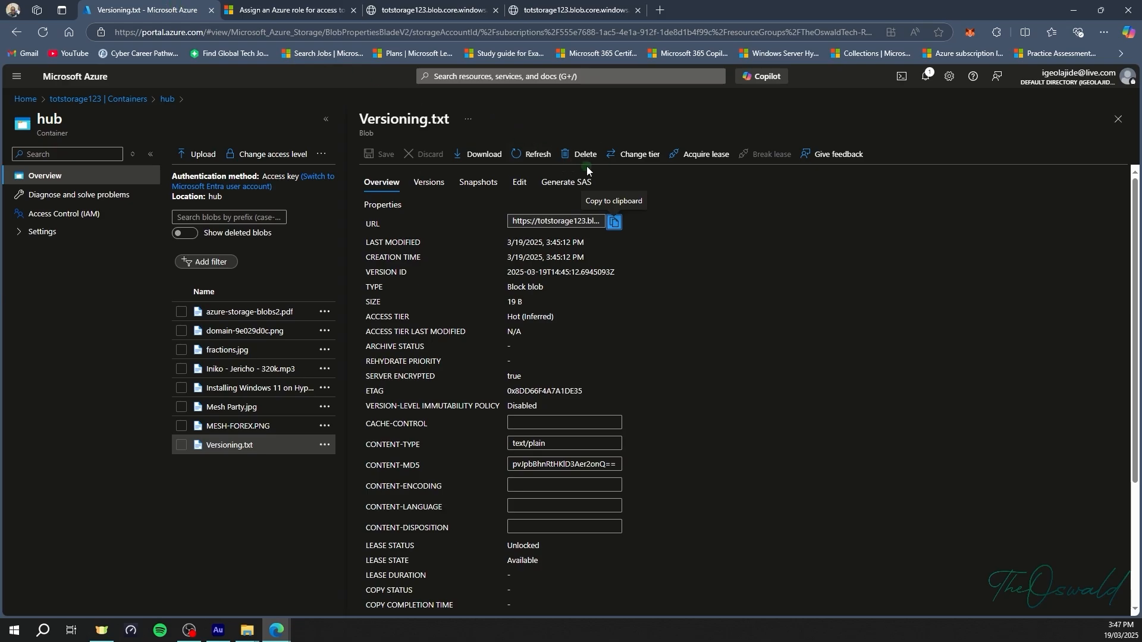
Edit Versioning.txt to 'This is version 3', save it, and check that two earlier versions are kept.
left_click(541, 147)
left_click(533, 179)
left_click(520, 182)
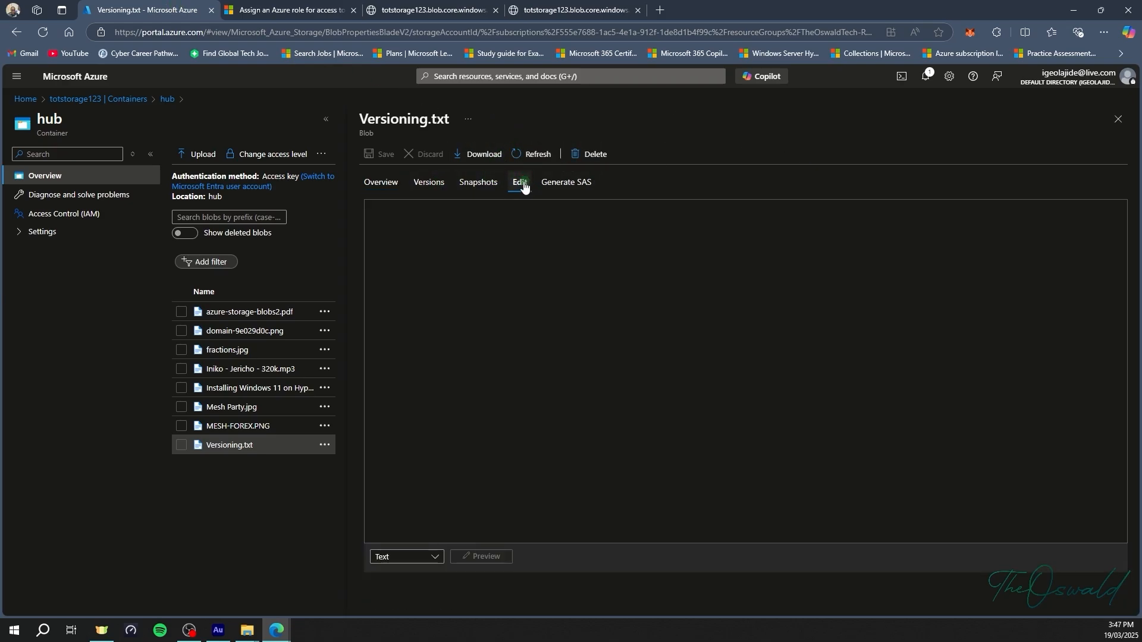
left_click(494, 205)
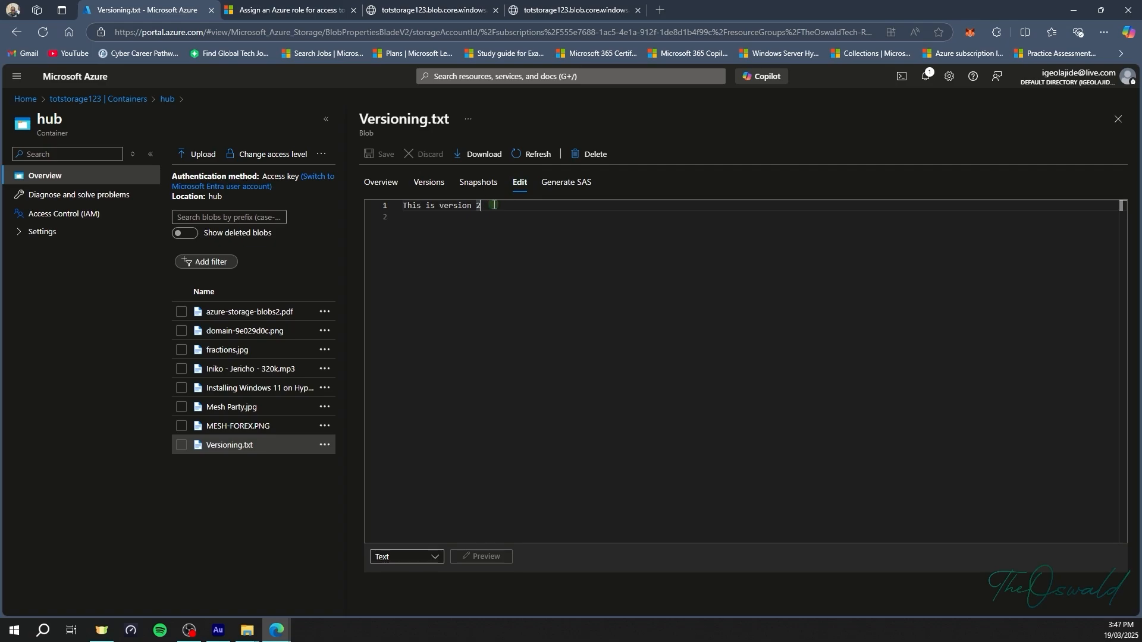
key("BackSpace")
type("3")
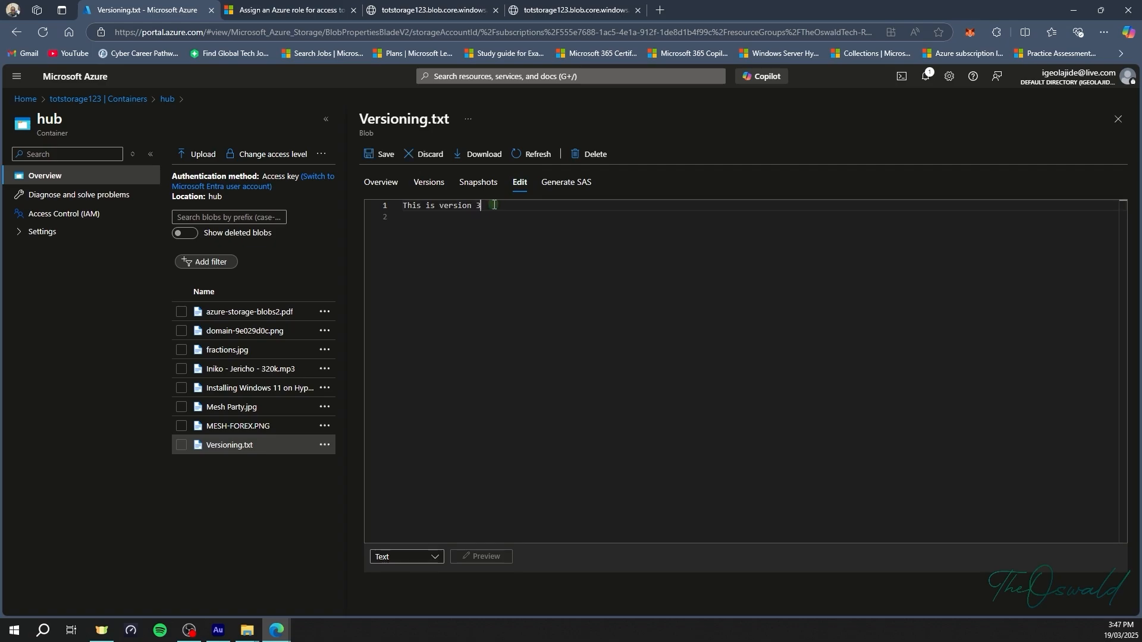
left_click(373, 161)
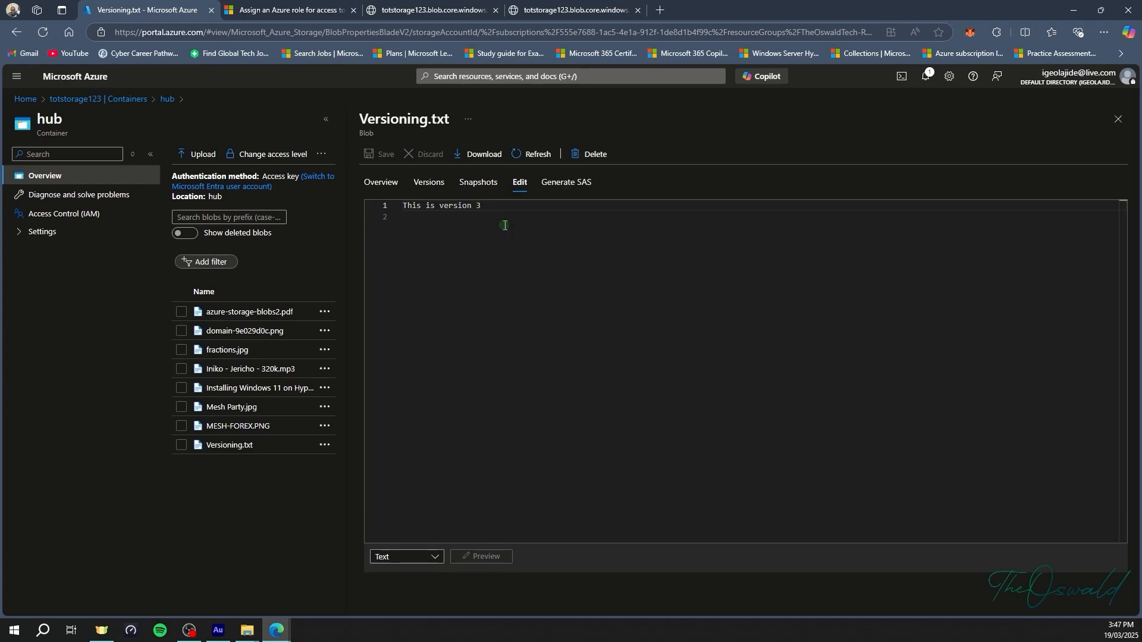
left_click(432, 189)
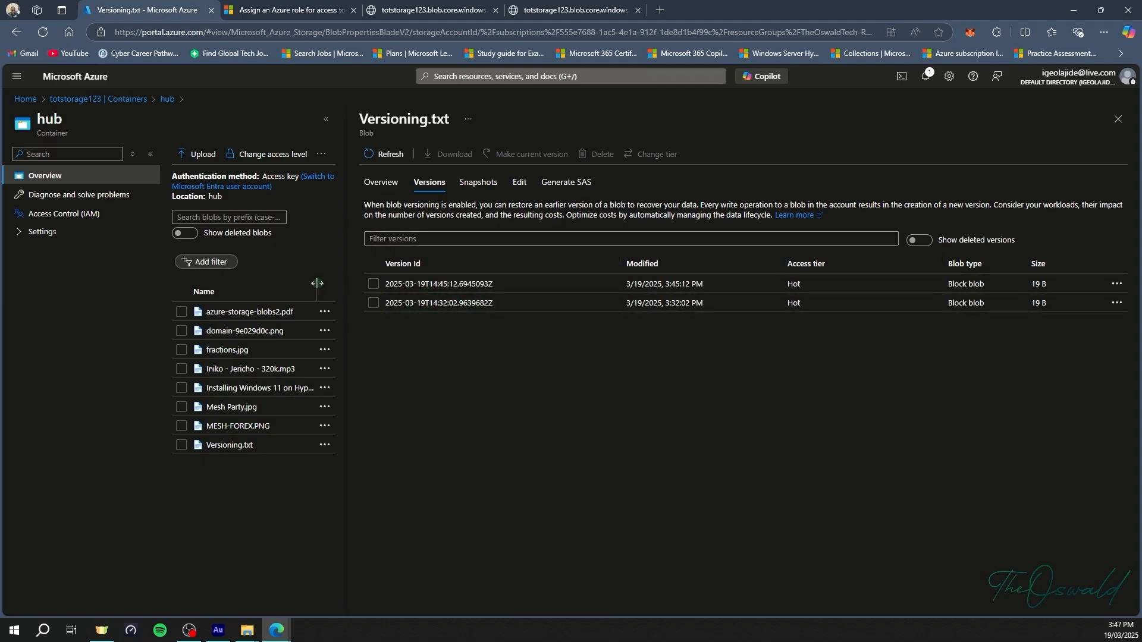
left_click(1117, 120)
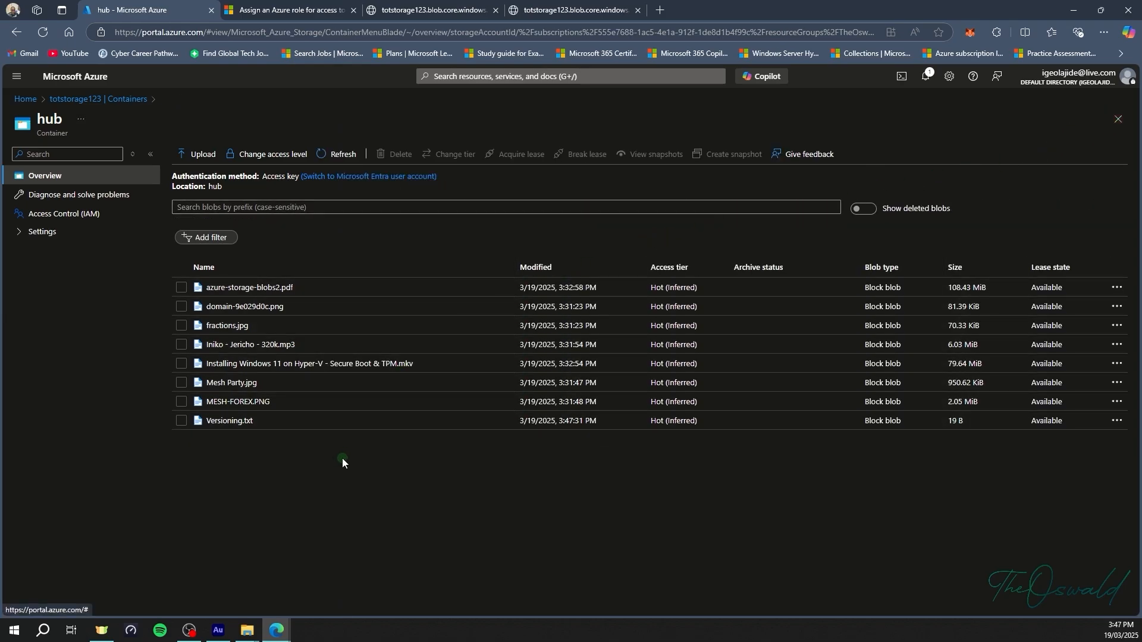